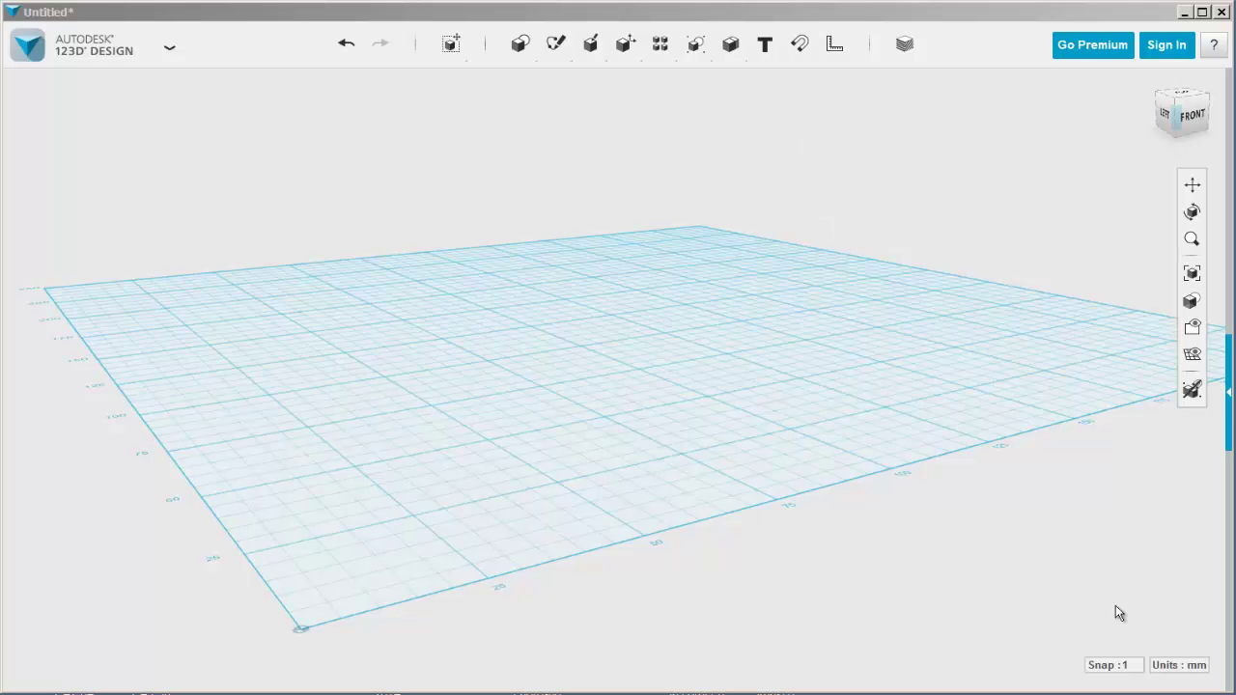
Insert a cylinder primitive with a 10 mm radius and 20 mm height on the grid.
{"action": "mouse_move", "coordinate": [520, 45]}
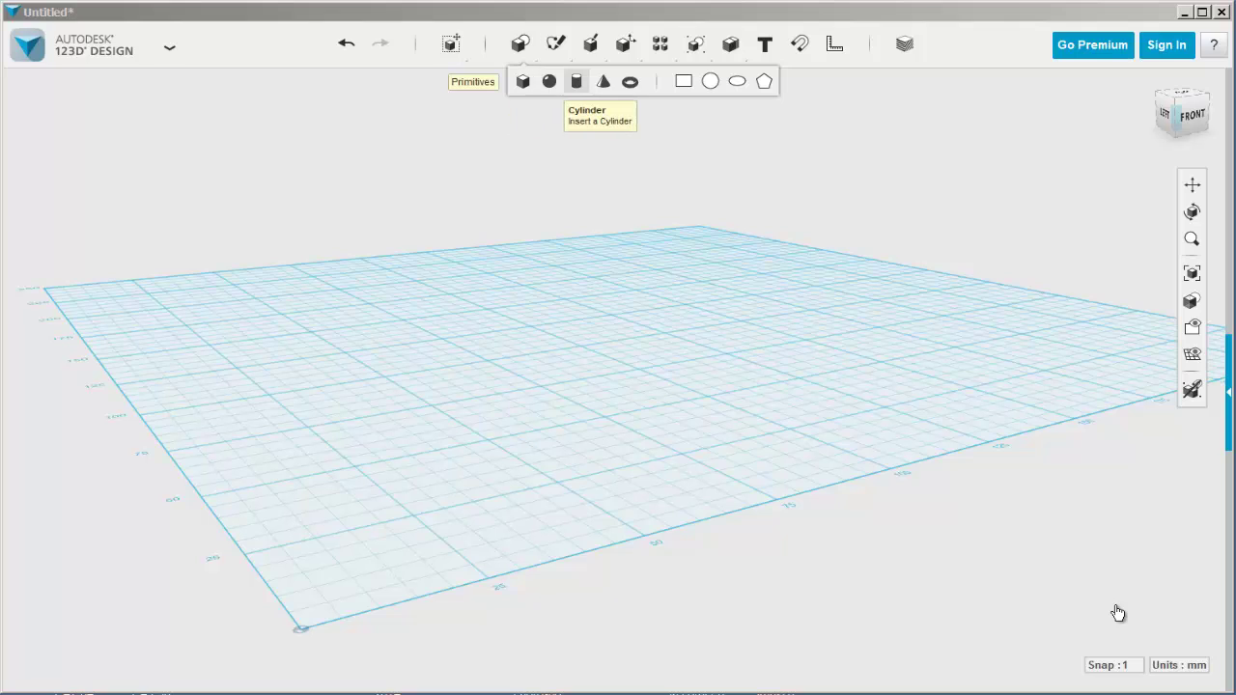
{"action": "left_click", "coordinate": [577, 81]}
{"action": "left_click", "coordinate": [613, 407]}
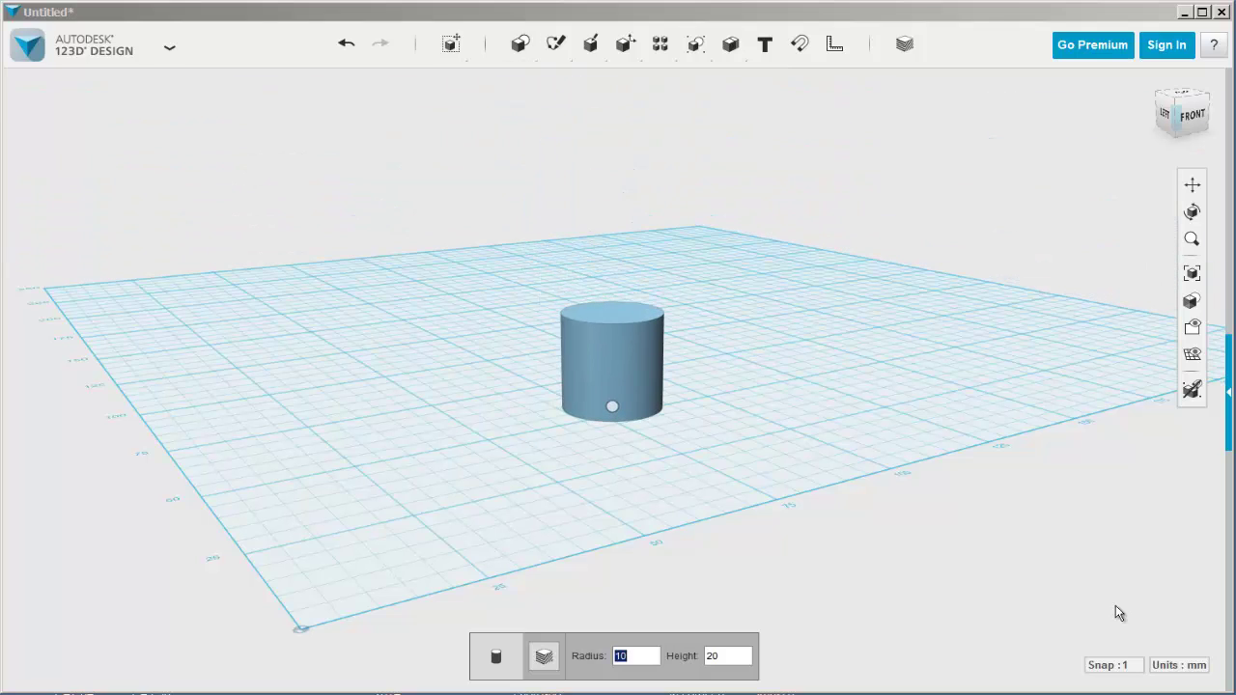
{"action": "left_click", "coordinate": [1116, 605]}
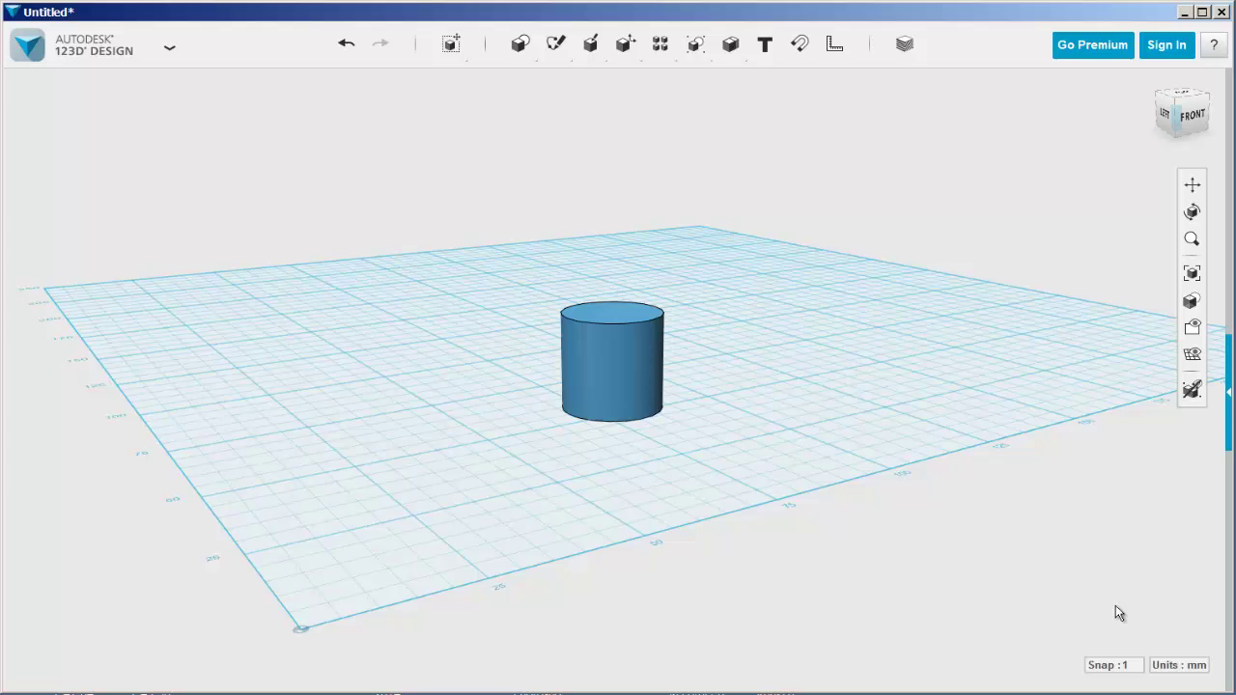
{"action": "middle_click_drag", "start_coordinate": [1116, 605], "coordinate": [1119, 611]}
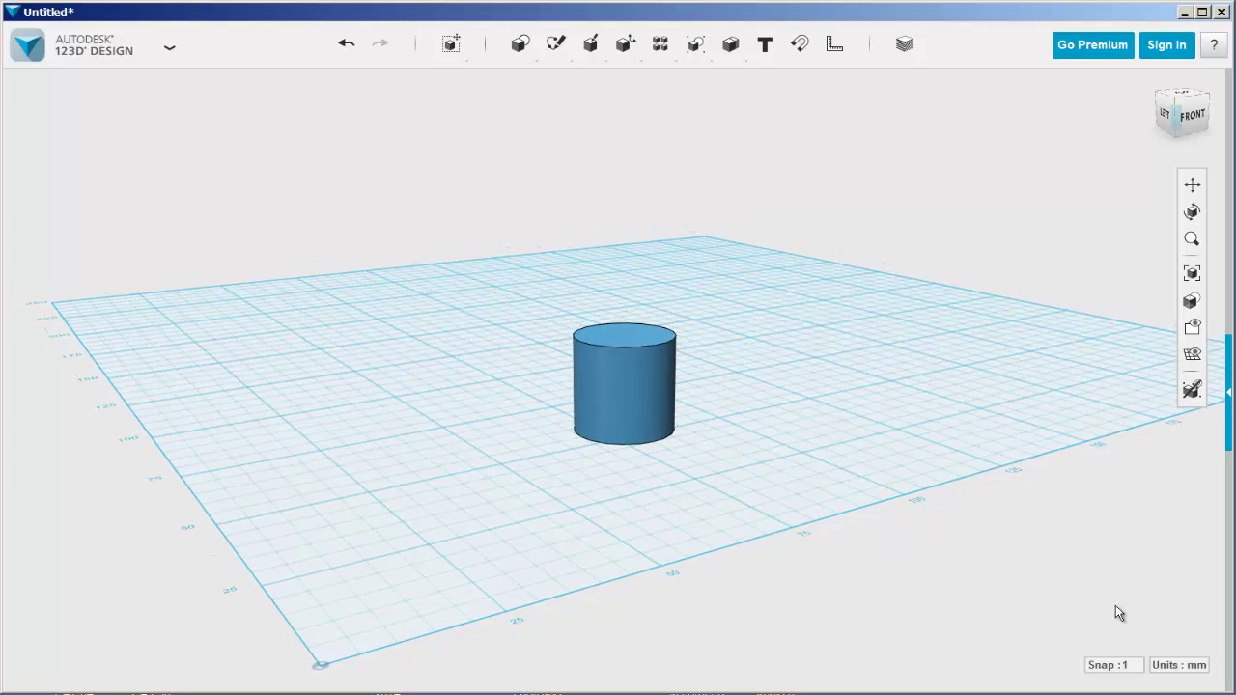
Import heart.svg as a solid.
{"action": "left_click", "coordinate": [169, 47]}
{"action": "mouse_move", "coordinate": [56, 178]}
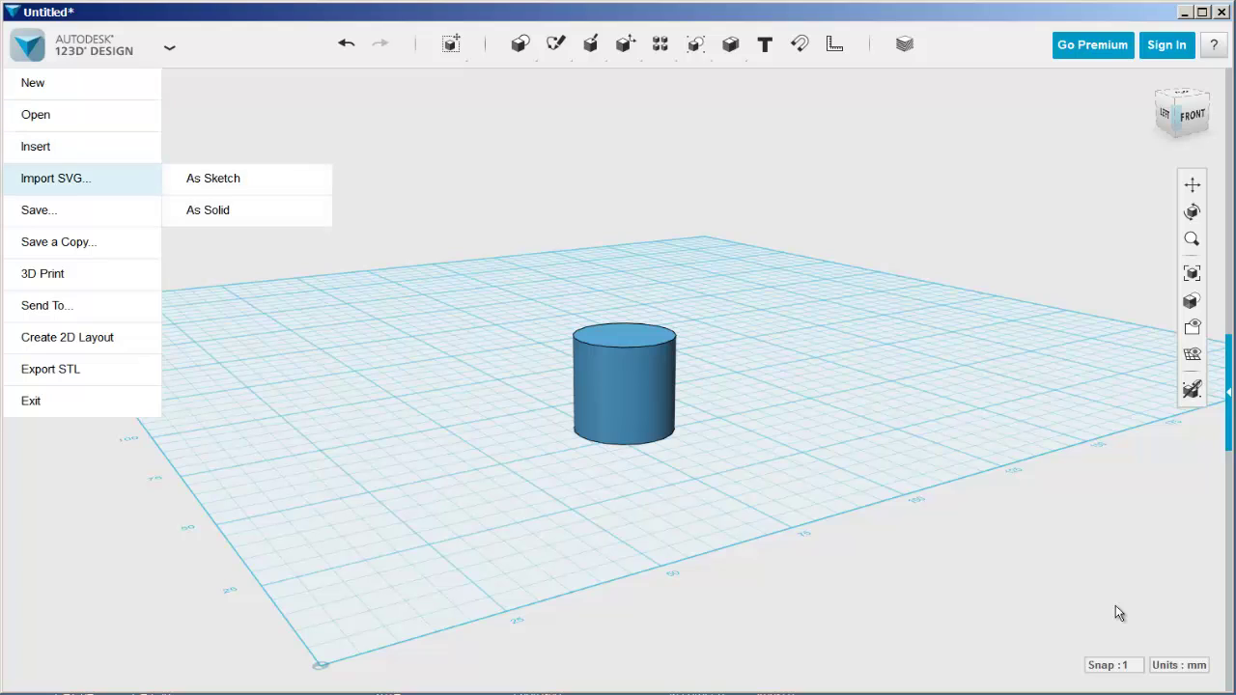
{"action": "key", "text": "Right"}
{"action": "key", "text": "Down"}
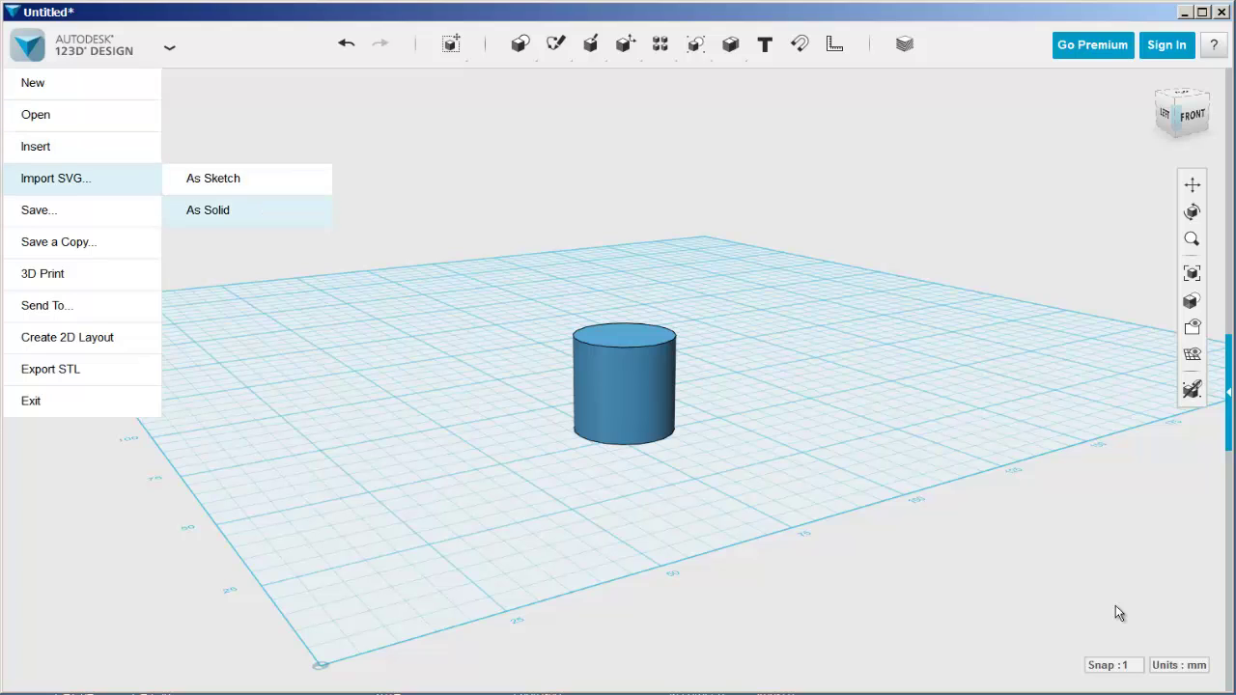
{"action": "key", "text": "Return"}
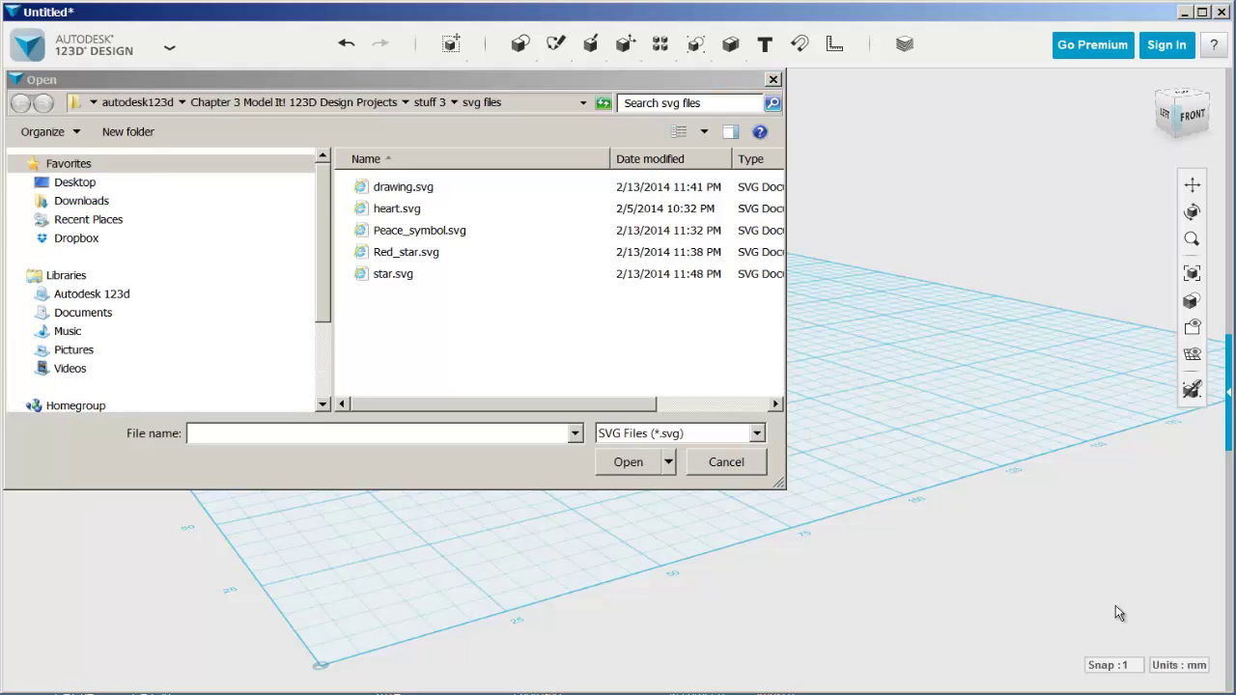
{"action": "key", "text": "Return"}
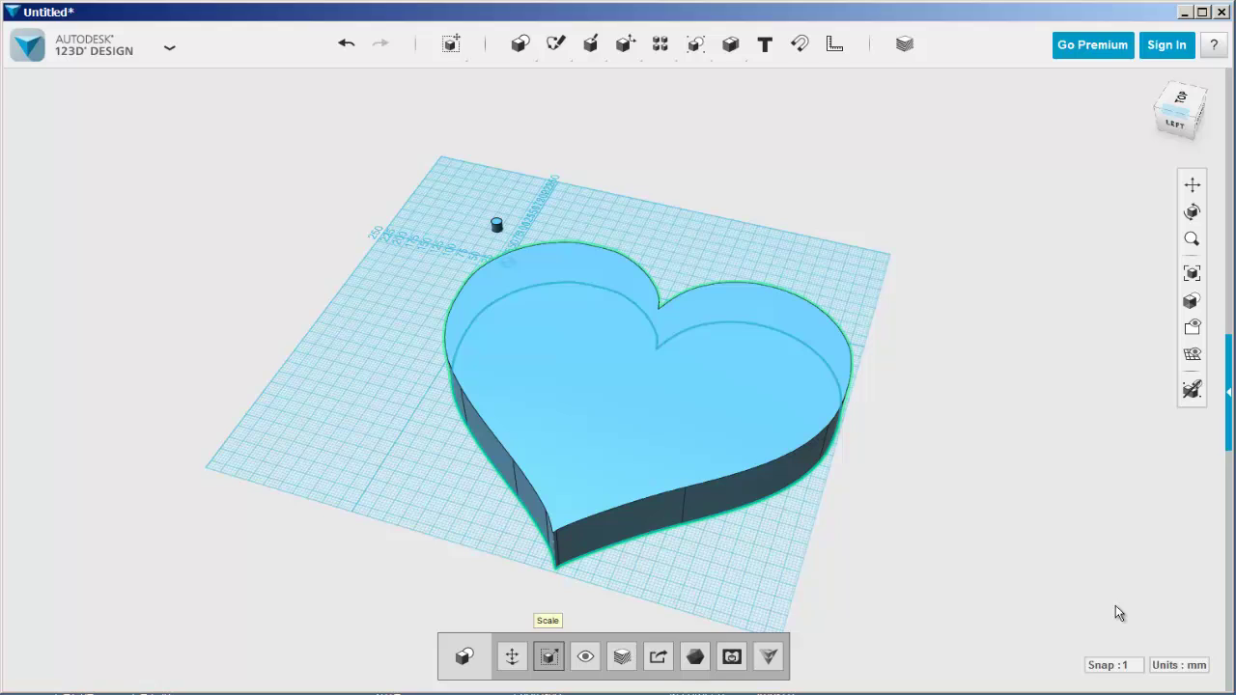
Scale the heart solid uniformly by a factor of 0.05 and delete the full-size heart sketch.
{"action": "left_click", "coordinate": [548, 657]}
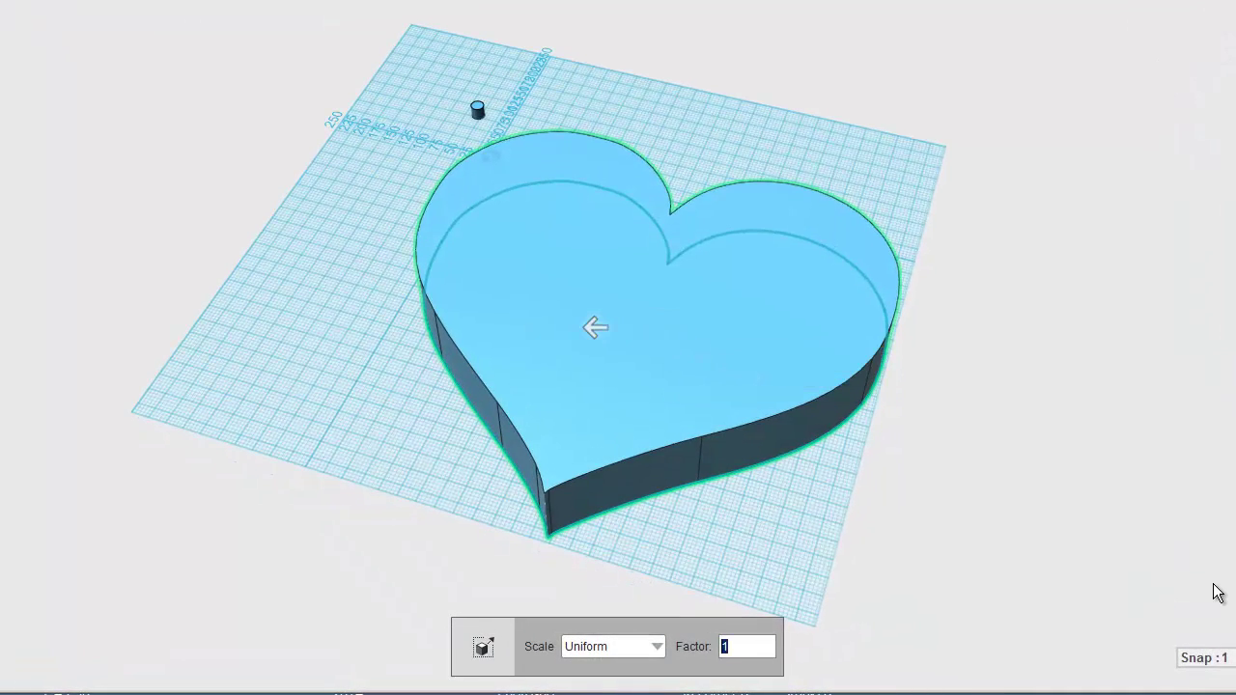
{"action": "type", "text": "0.05"}
{"action": "key", "text": "Return"}
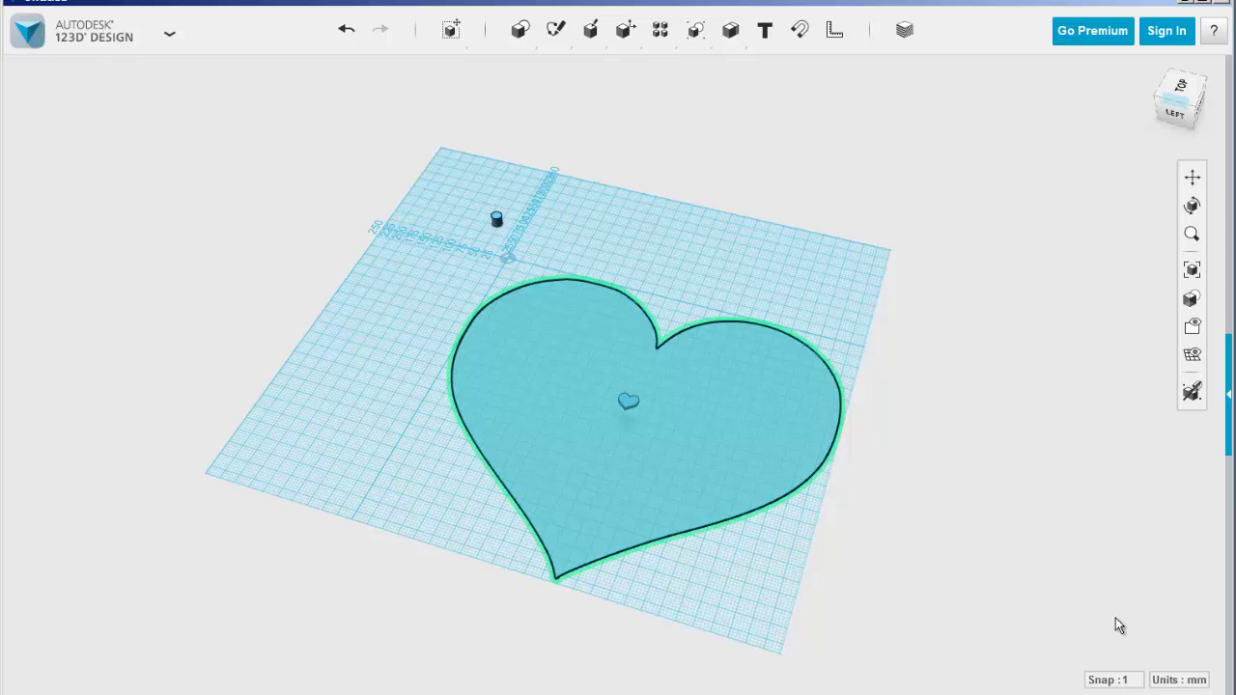
{"action": "key", "text": "Delete"}
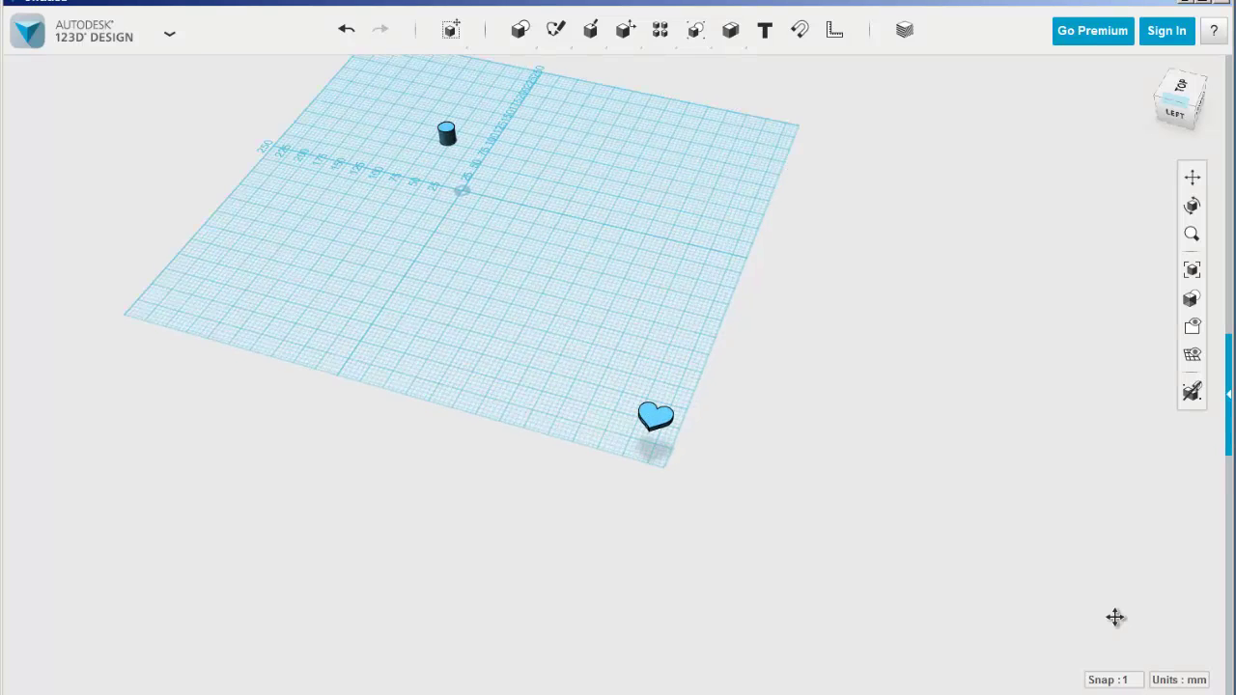
Rotate the small heart 90 degrees so that it stands vertically.
{"action": "left_click_drag", "start_coordinate": [629, 418], "coordinate": [708, 492]}
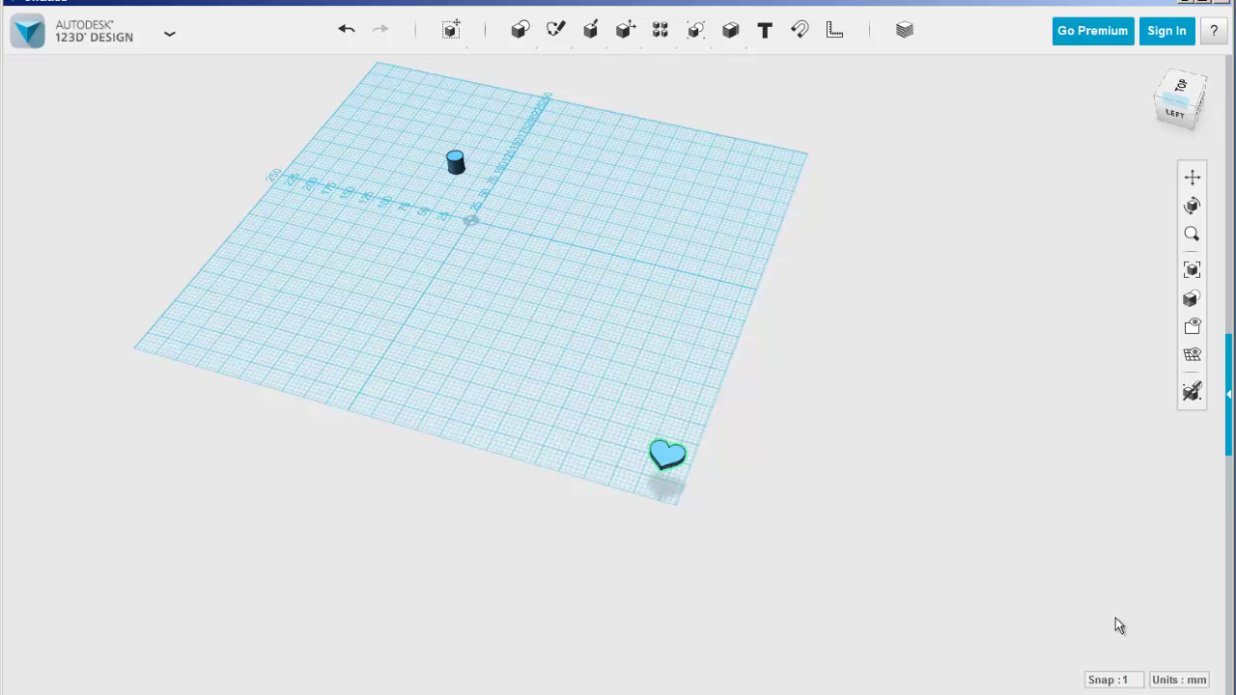
{"action": "right_click_drag", "start_coordinate": [1117, 626], "coordinate": [1116, 619]}
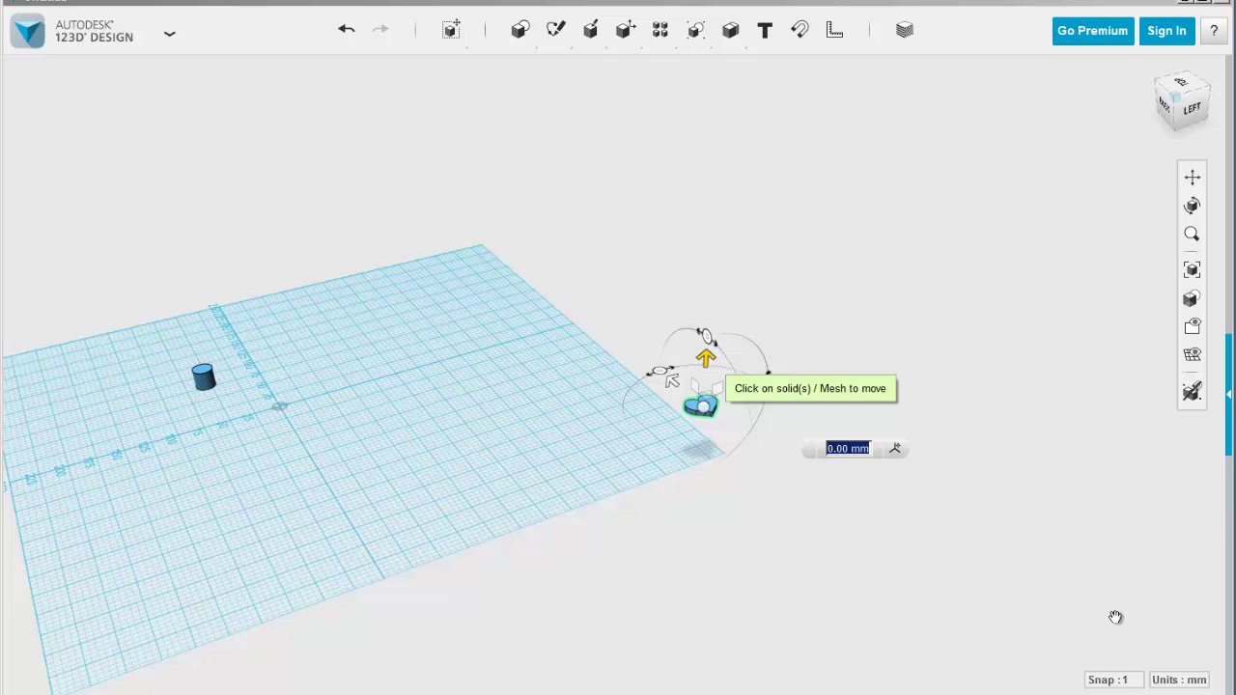
{"action": "left_click_drag", "start_coordinate": [707, 336], "coordinate": [752, 447]}
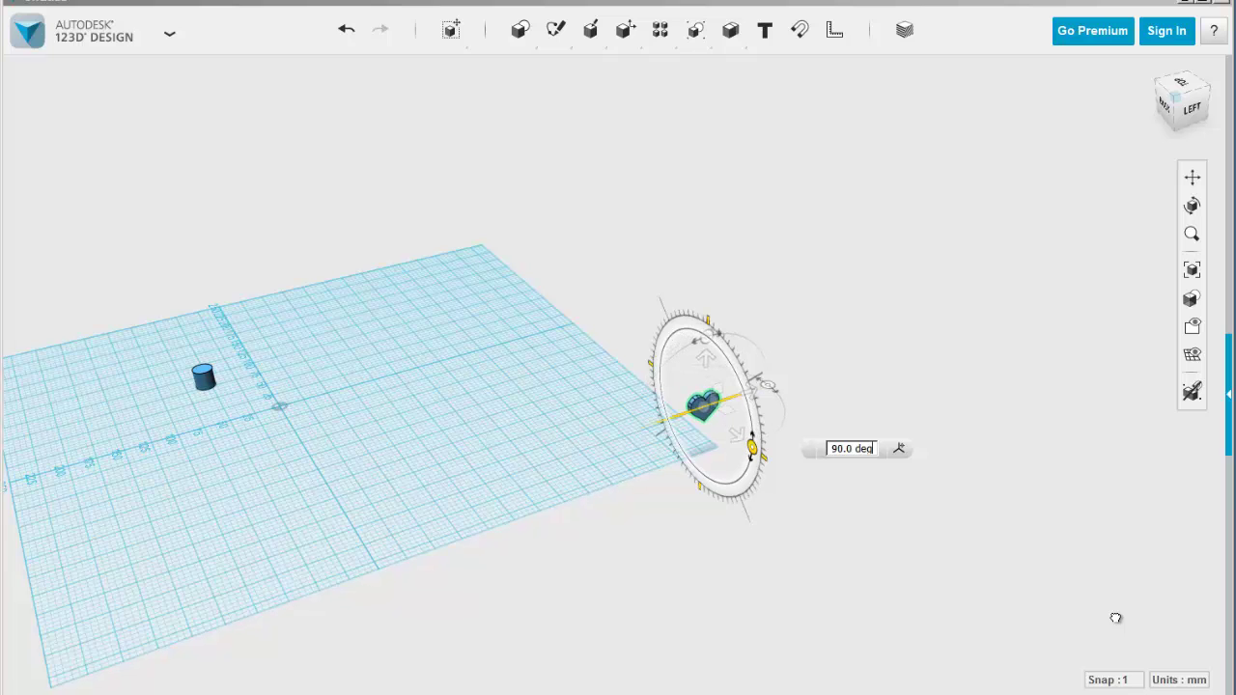
{"action": "left_click", "coordinate": [1116, 618]}
{"action": "right_click_drag", "start_coordinate": [1117, 619], "coordinate": [1116, 618]}
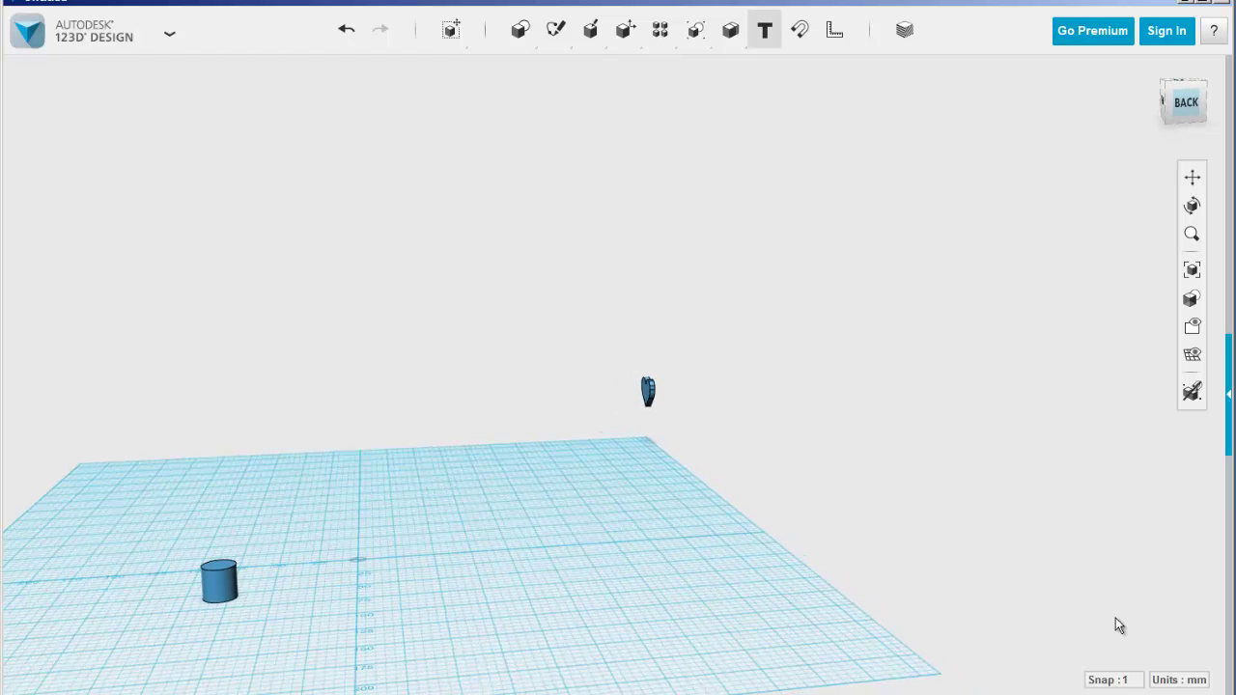
Snap the flat face of the heart to the side of the cylinder.
{"action": "left_click", "coordinate": [800, 30]}
{"action": "scroll", "coordinate": [618, 395], "scroll_direction": "up", "scroll_amount": 3}
{"action": "right_click_drag", "start_coordinate": [1117, 620], "coordinate": [1117, 626]}
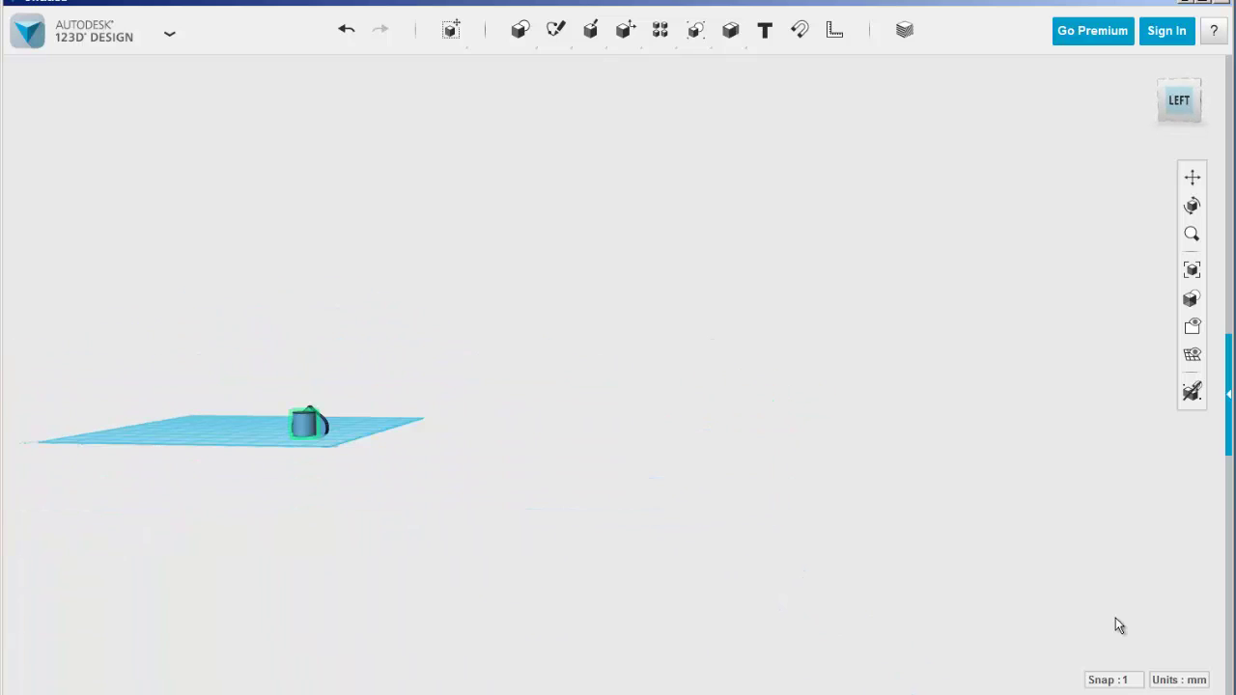
{"action": "right_click_drag", "start_coordinate": [1116, 619], "coordinate": [1115, 618]}
{"action": "middle_click_drag", "start_coordinate": [1116, 618], "coordinate": [1115, 618]}
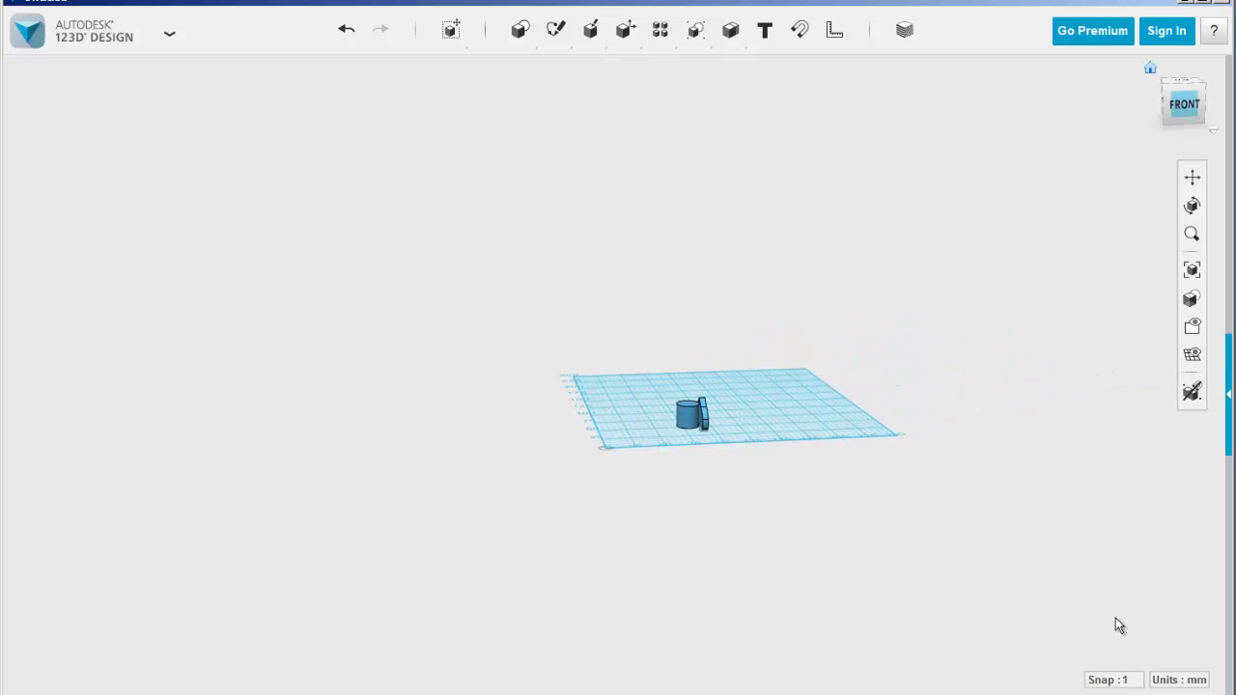
{"action": "scroll", "coordinate": [1116, 618], "scroll_direction": "up", "scroll_amount": 10}
{"action": "right_click_drag", "start_coordinate": [1115, 618], "coordinate": [1116, 618]}
{"action": "scroll", "coordinate": [1115, 618], "scroll_direction": "up", "scroll_amount": 3}
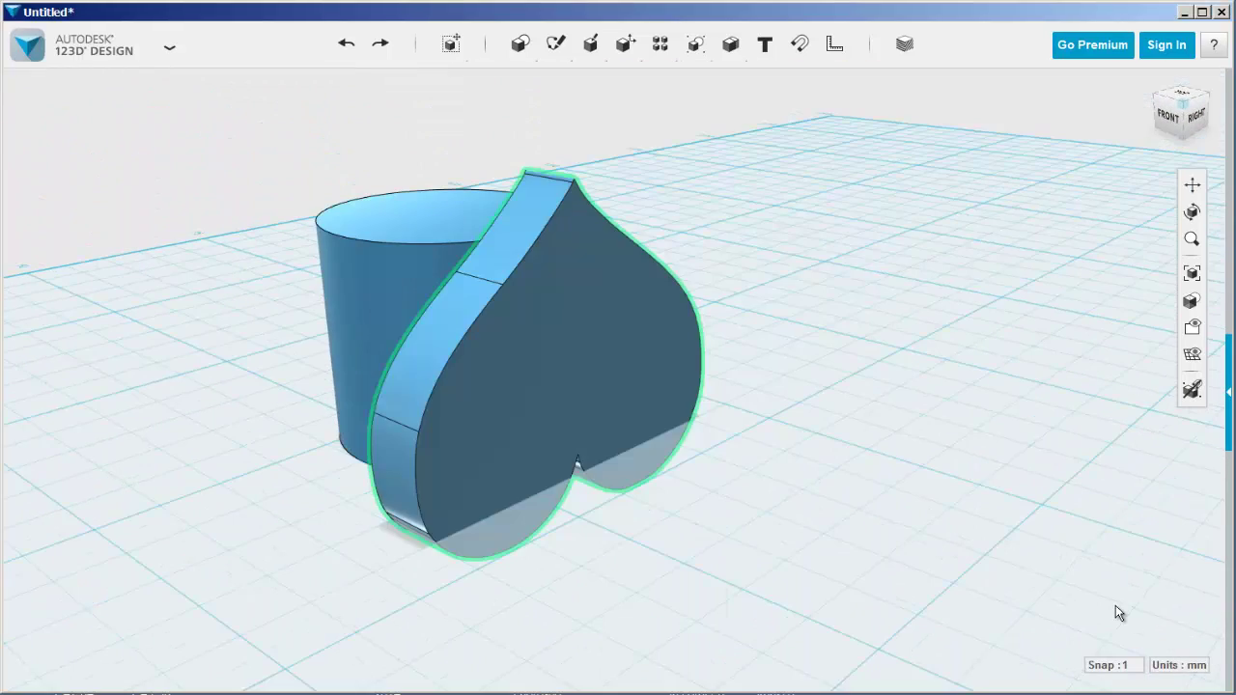
Rotate the heart 180 degrees in its own plane so that its point faces down.
{"action": "key", "text": "ctrl+t"}
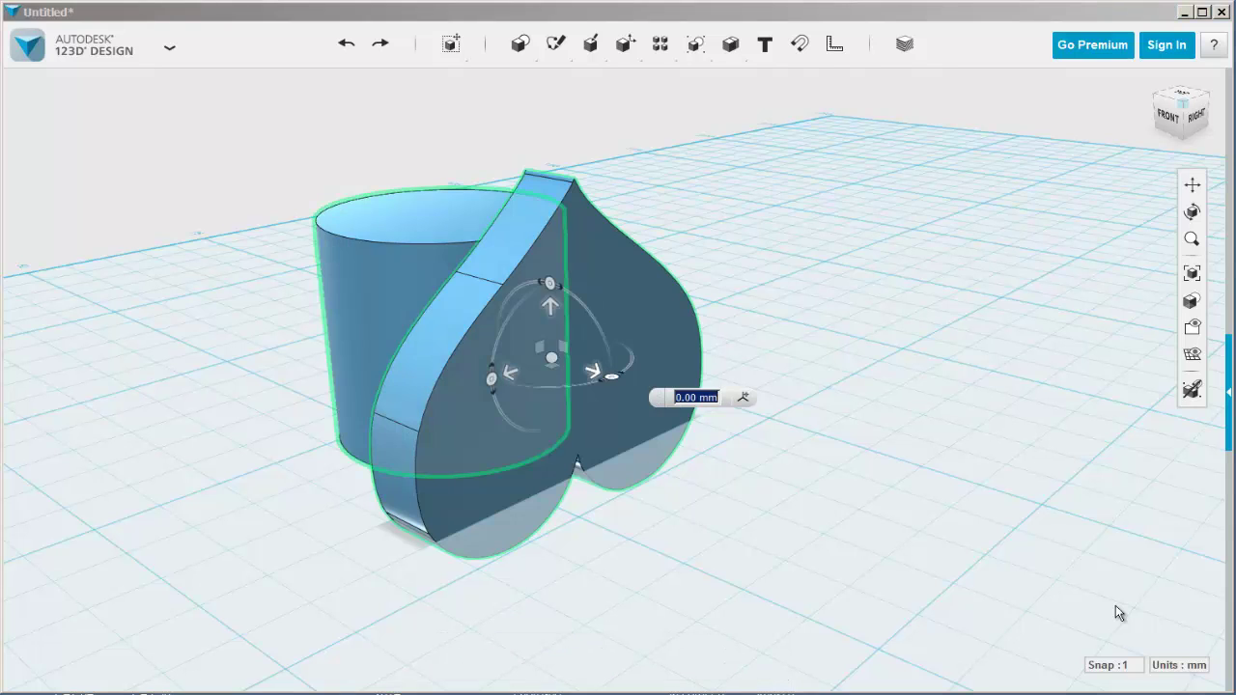
{"action": "left_click_drag", "start_coordinate": [493, 380], "coordinate": [501, 413]}
{"action": "type", "text": "185"}
{"action": "key", "text": "Return"}
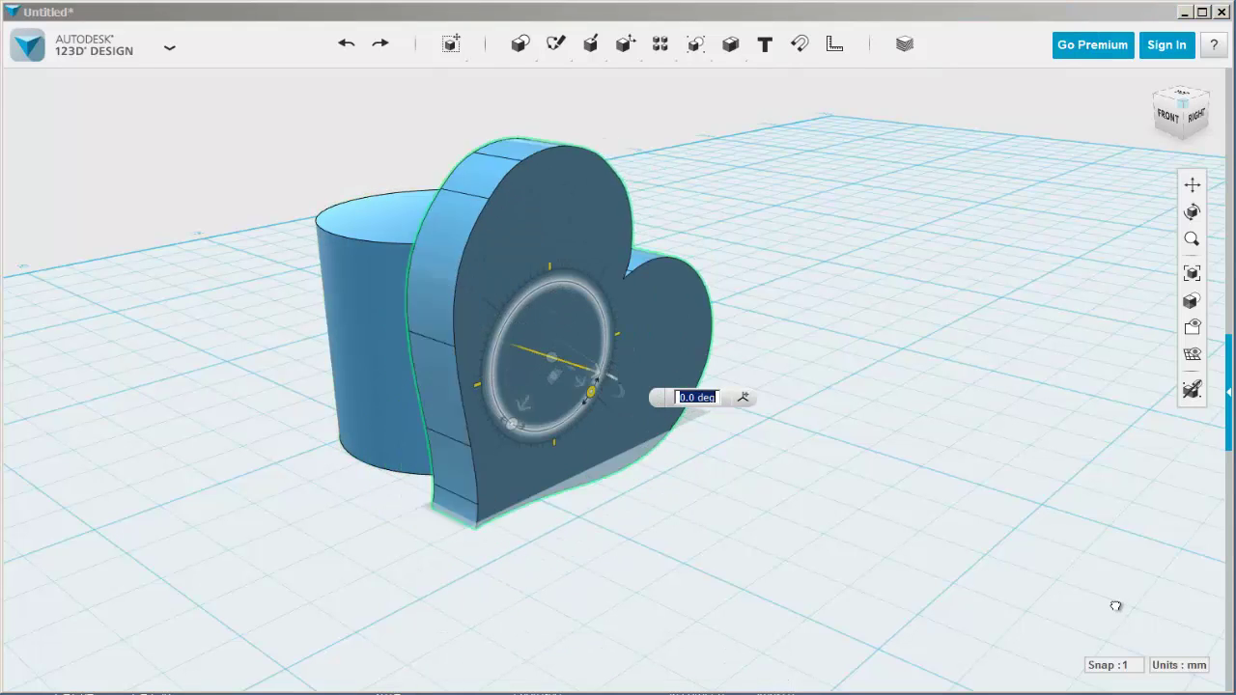
{"action": "left_click_drag", "start_coordinate": [1115, 607], "coordinate": [1115, 607]}
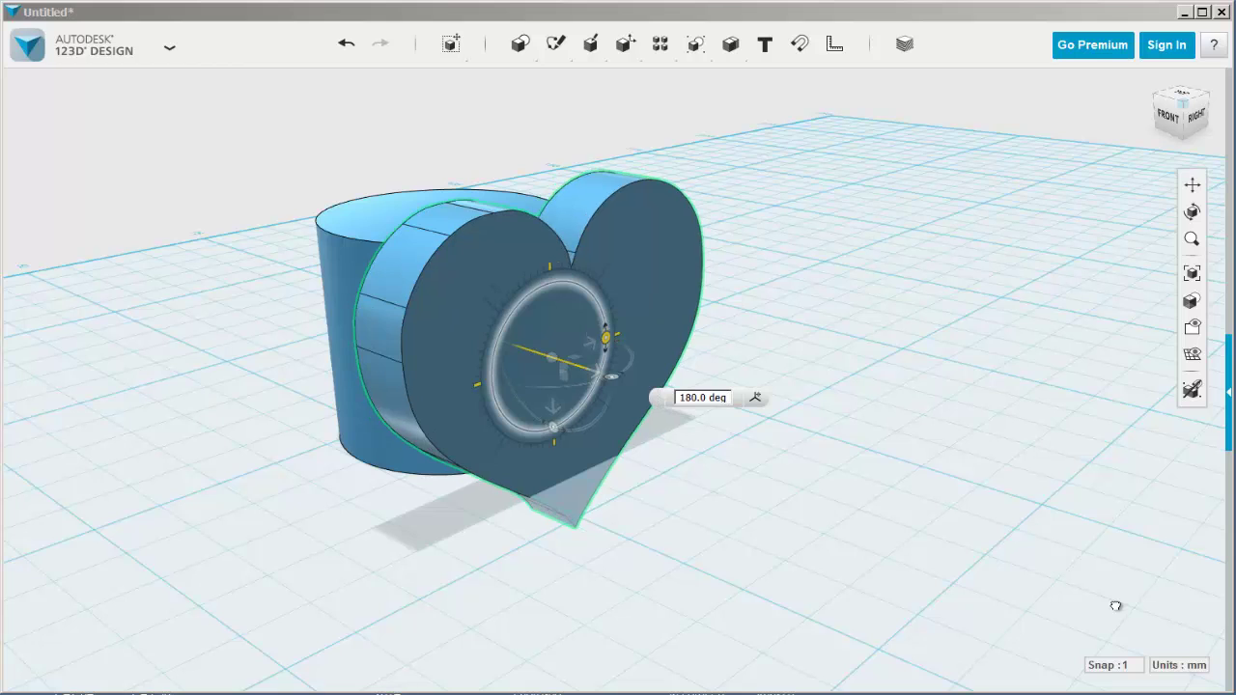
{"action": "left_click", "coordinate": [1116, 607]}
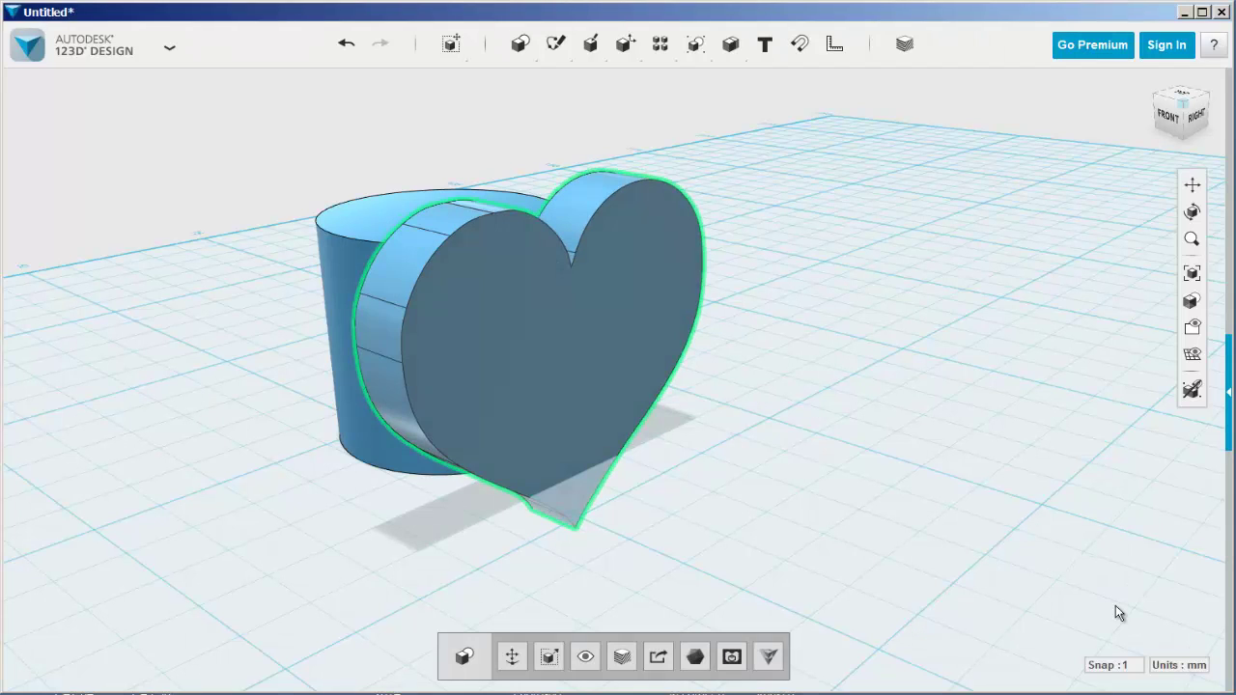
Scale the heart down uniformly until it is clearly smaller than the side of the cylinder.
{"action": "left_click", "coordinate": [549, 657]}
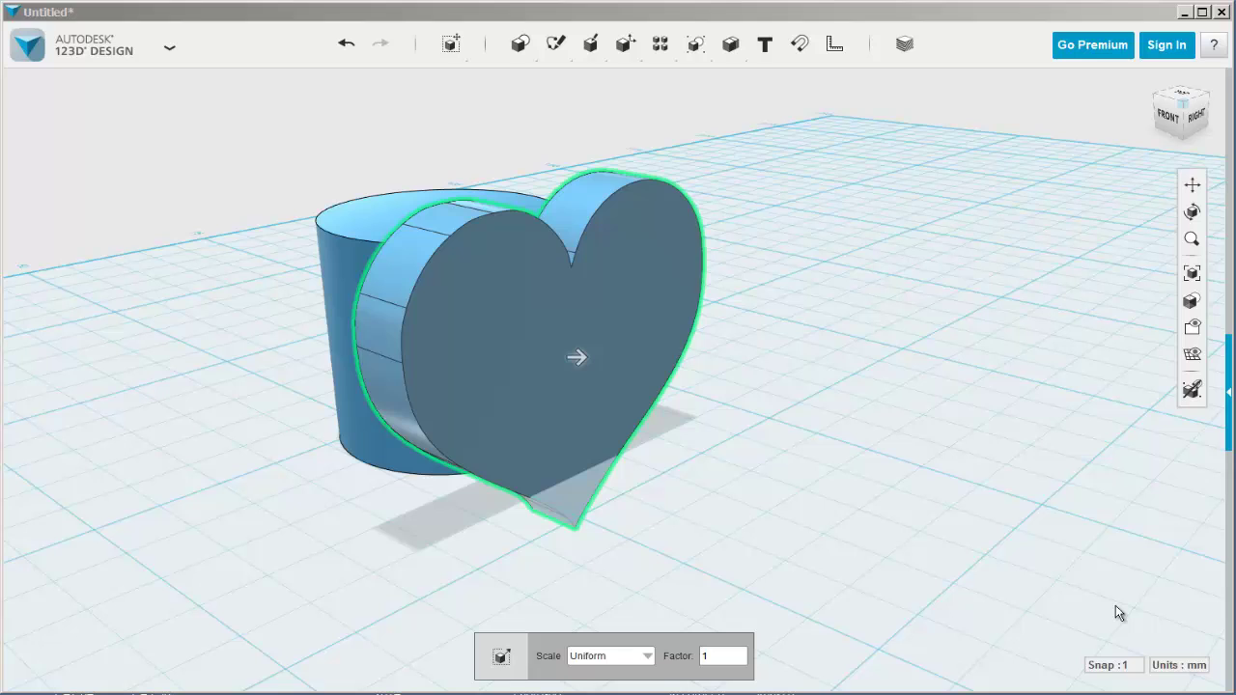
{"action": "left_click_drag", "start_coordinate": [578, 357], "coordinate": [442, 358]}
{"action": "left_click", "coordinate": [1116, 607]}
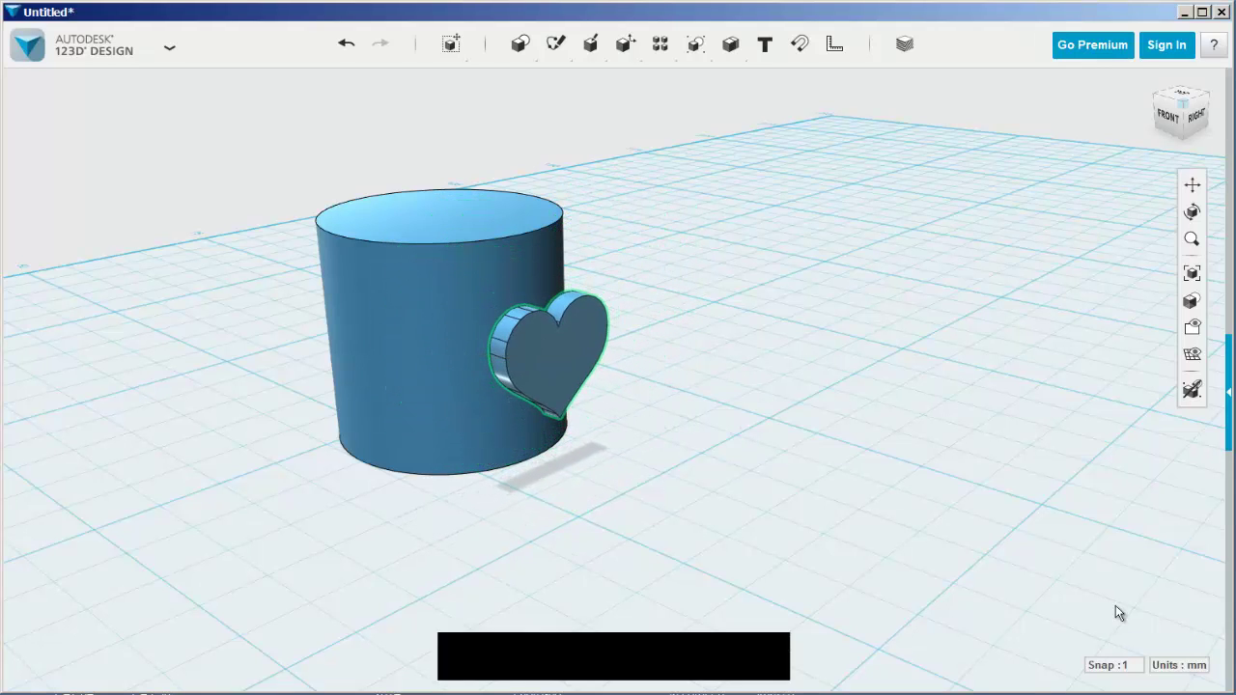
Pull the heart's outer face 6 mm away from the cylinder to thicken it.
{"action": "right_click_drag", "start_coordinate": [1116, 606], "coordinate": [1119, 613]}
{"action": "left_click", "coordinate": [634, 338]}
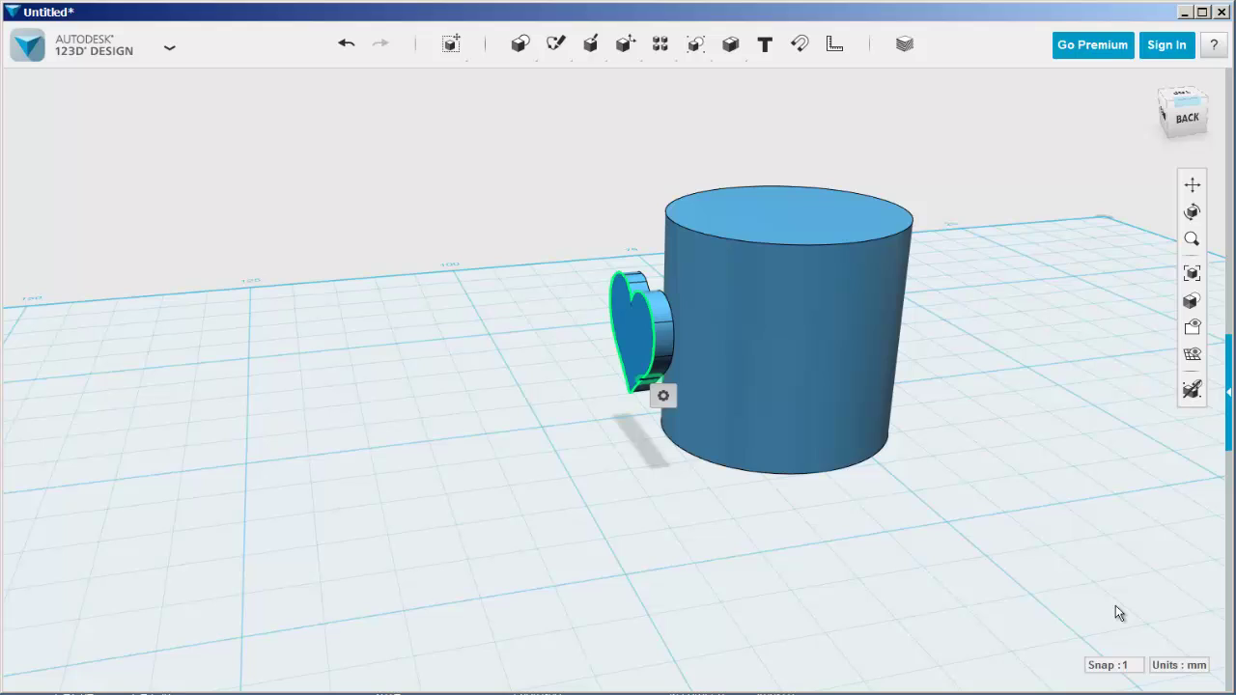
{"action": "mouse_move", "coordinate": [663, 396]}
{"action": "left_click", "coordinate": [722, 396]}
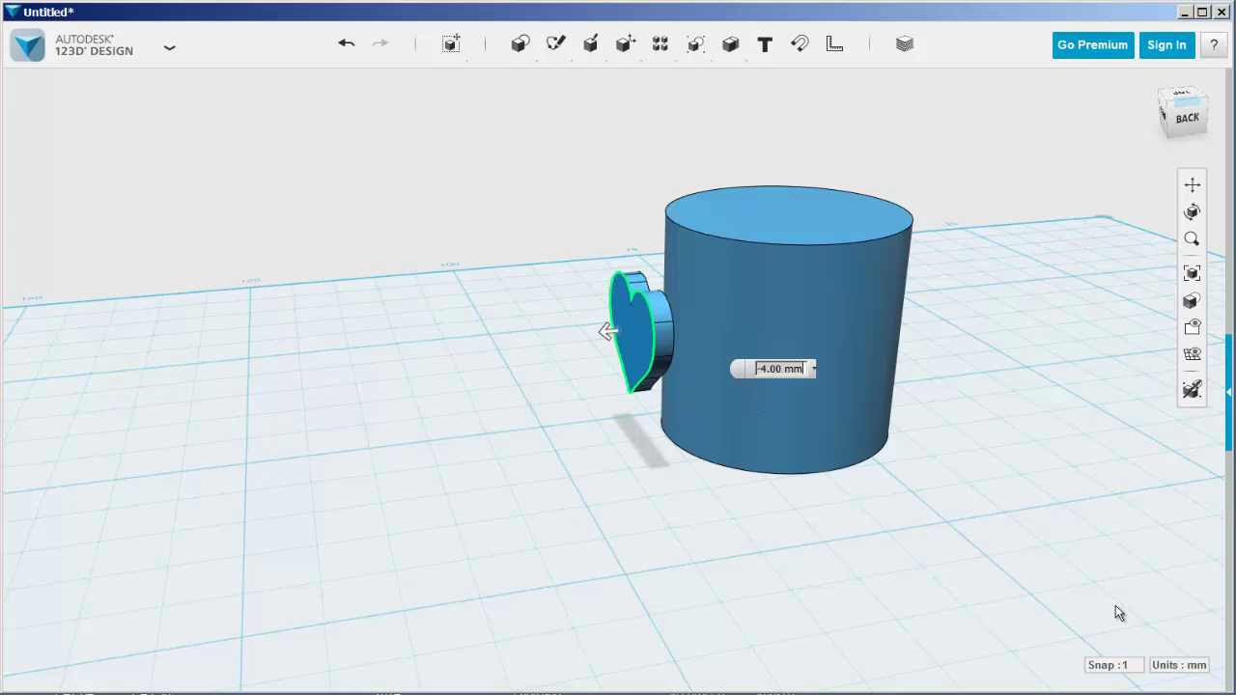
{"action": "left_click_drag", "start_coordinate": [609, 331], "coordinate": [560, 336]}
{"action": "type", "text": "6"}
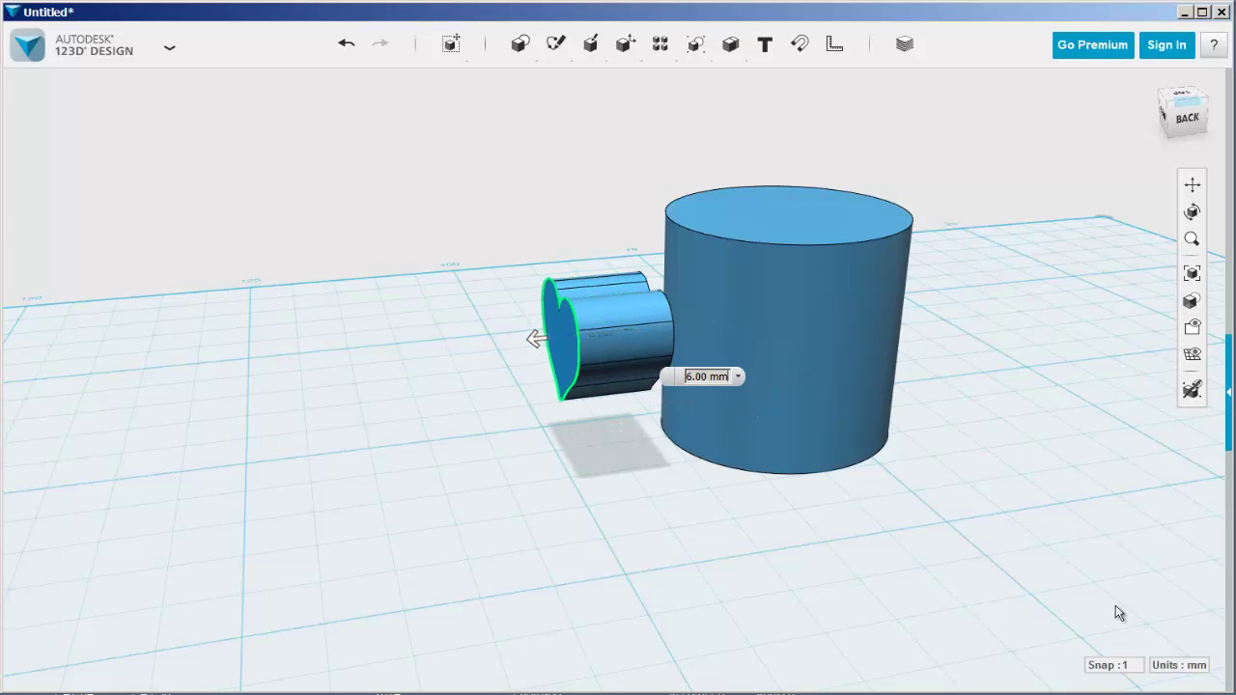
{"action": "key", "text": "Return"}
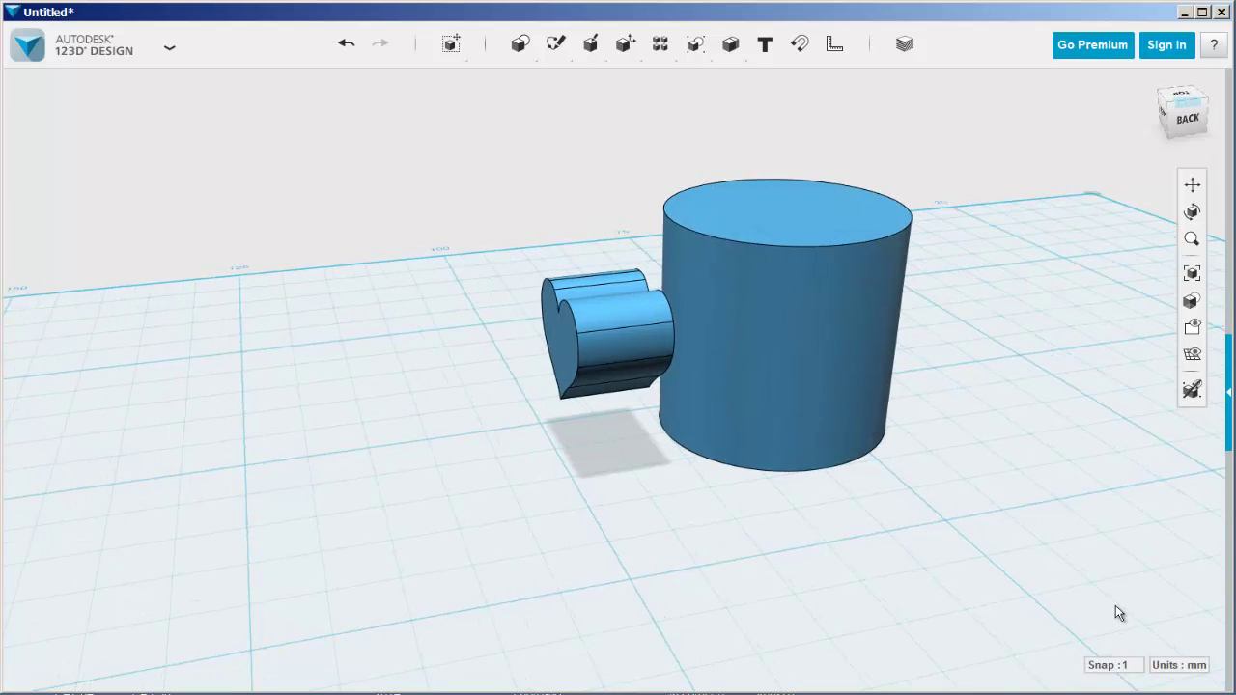
Move the heart 7 mm into the cylinder so that only its front part protrudes.
{"action": "key", "text": "ctrl+t"}
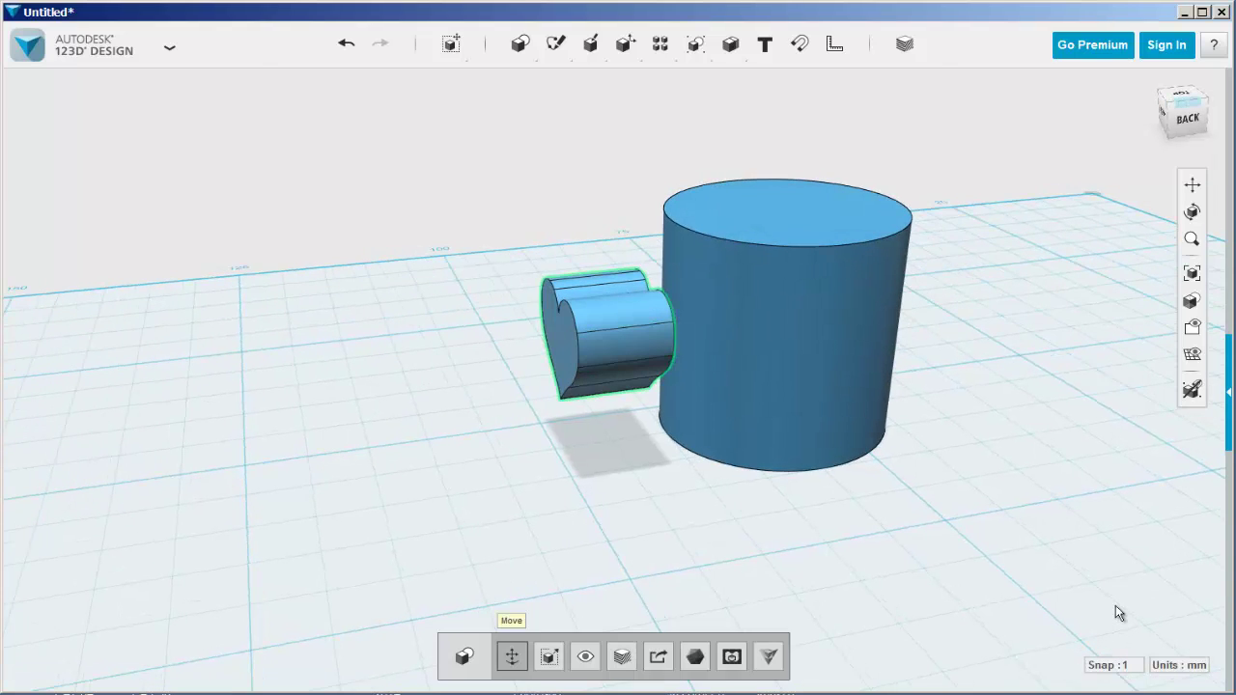
{"action": "type", "text": "-6"}
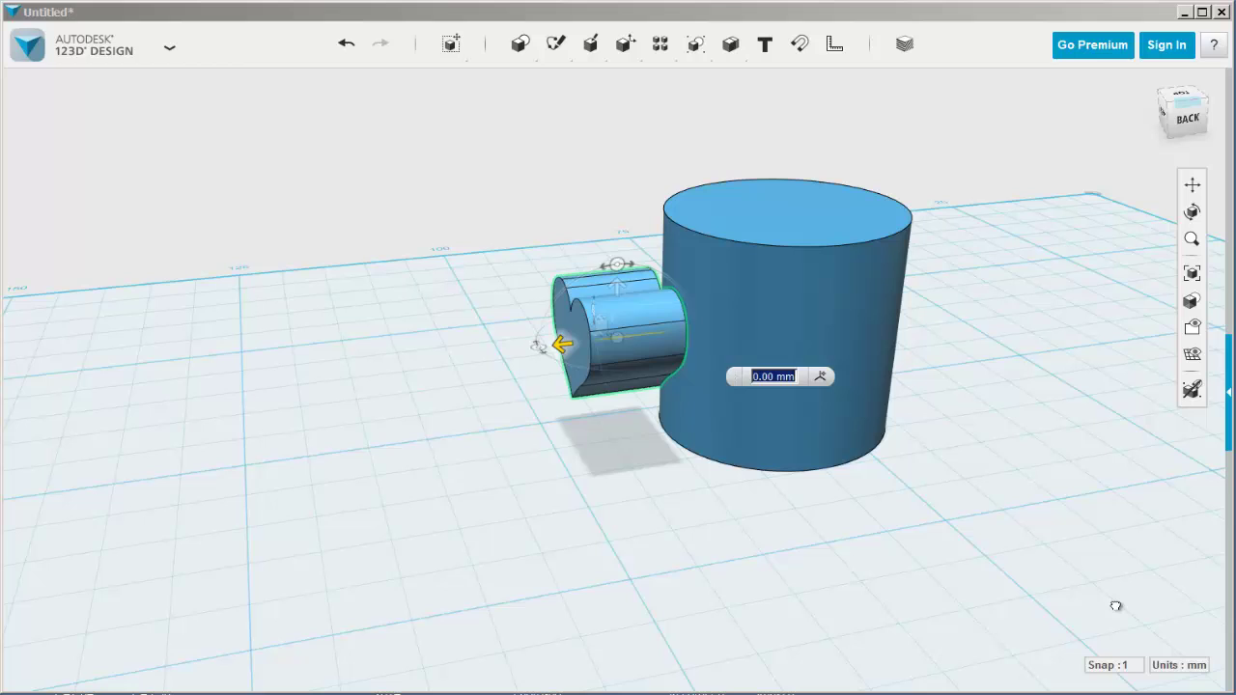
{"action": "left_click_drag", "start_coordinate": [620, 337], "coordinate": [631, 334]}
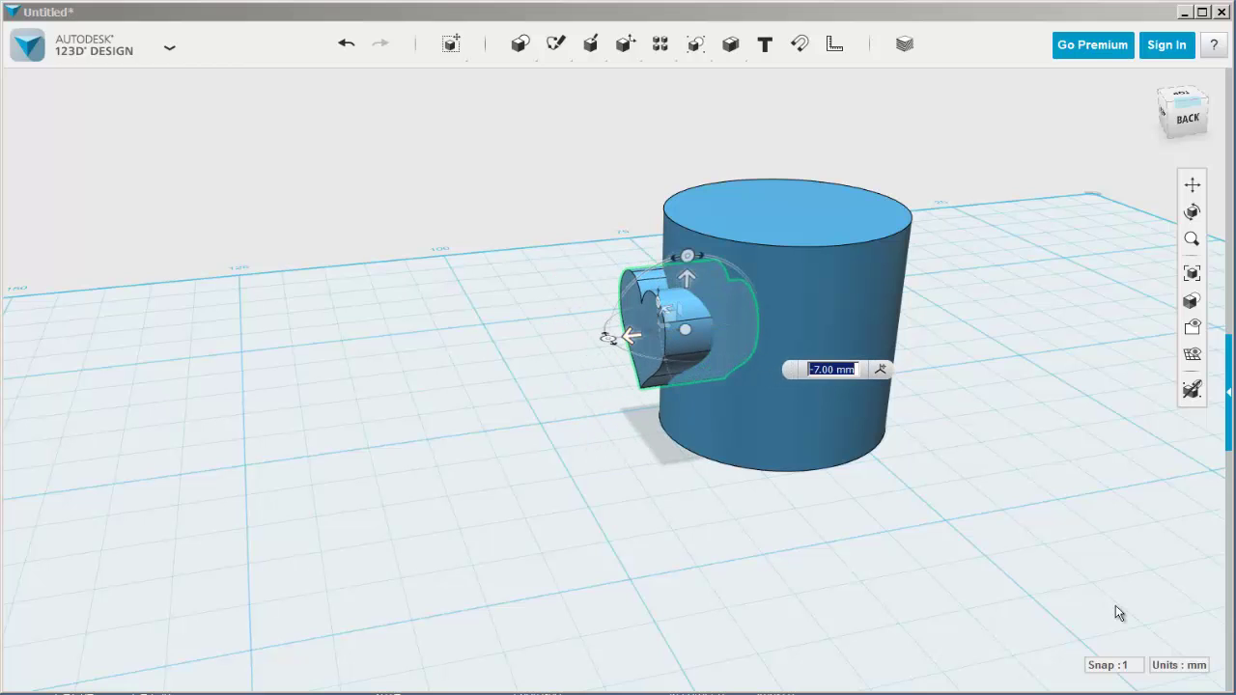
{"action": "key", "text": "Return"}
{"action": "right_click_drag", "start_coordinate": [1116, 606], "coordinate": [1115, 606]}
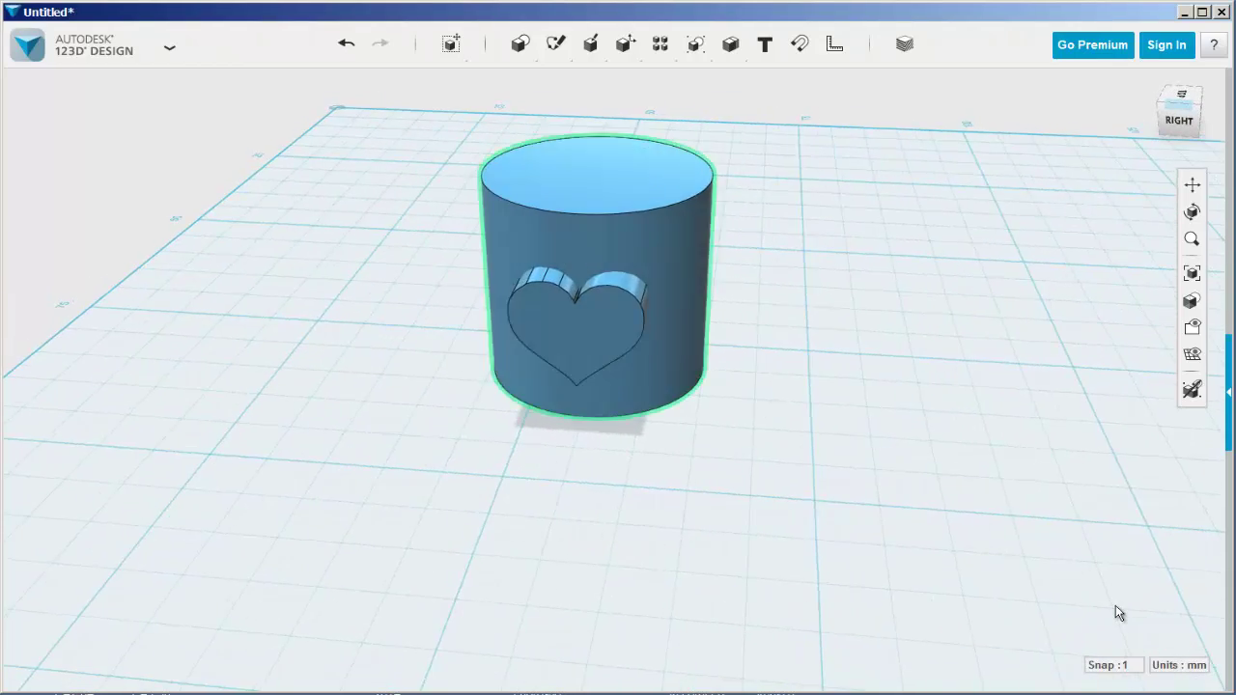
{"action": "scroll", "coordinate": [1116, 607], "scroll_direction": "down", "scroll_amount": 3}
{"action": "middle_click_drag", "start_coordinate": [1115, 606], "coordinate": [1116, 605]}
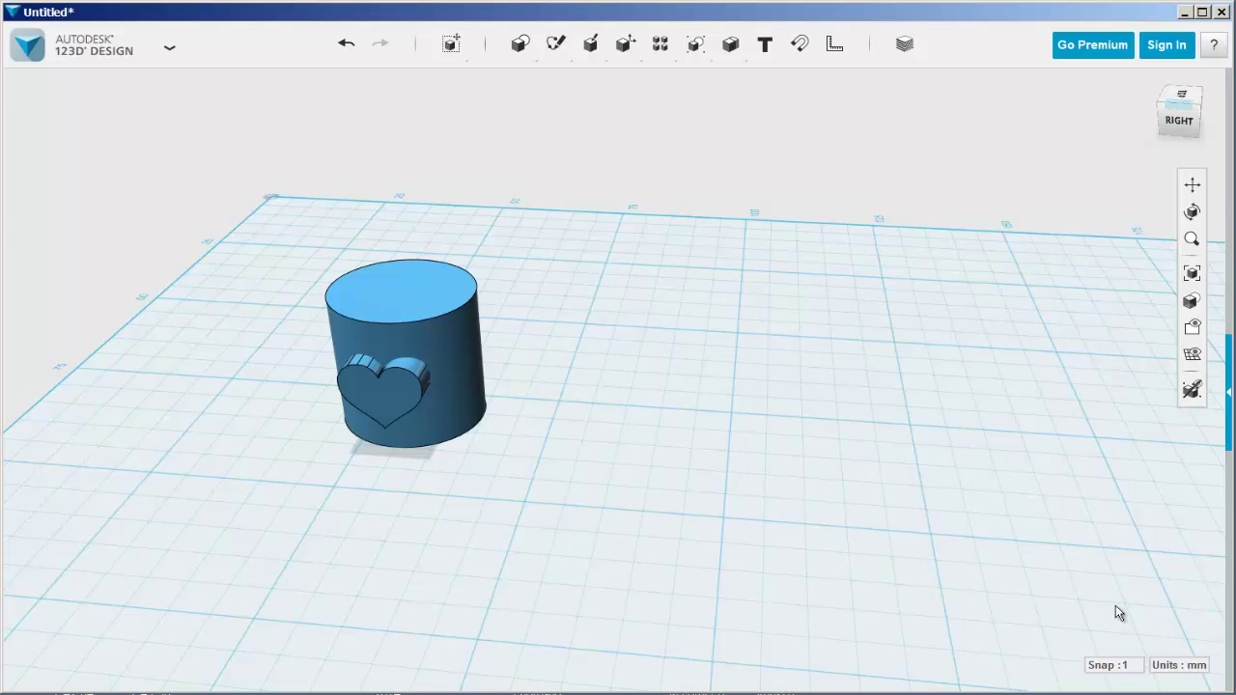
Sketch a circle with a 12 mm radius on the grid beside the heart cylinder.
{"action": "mouse_move", "coordinate": [521, 44]}
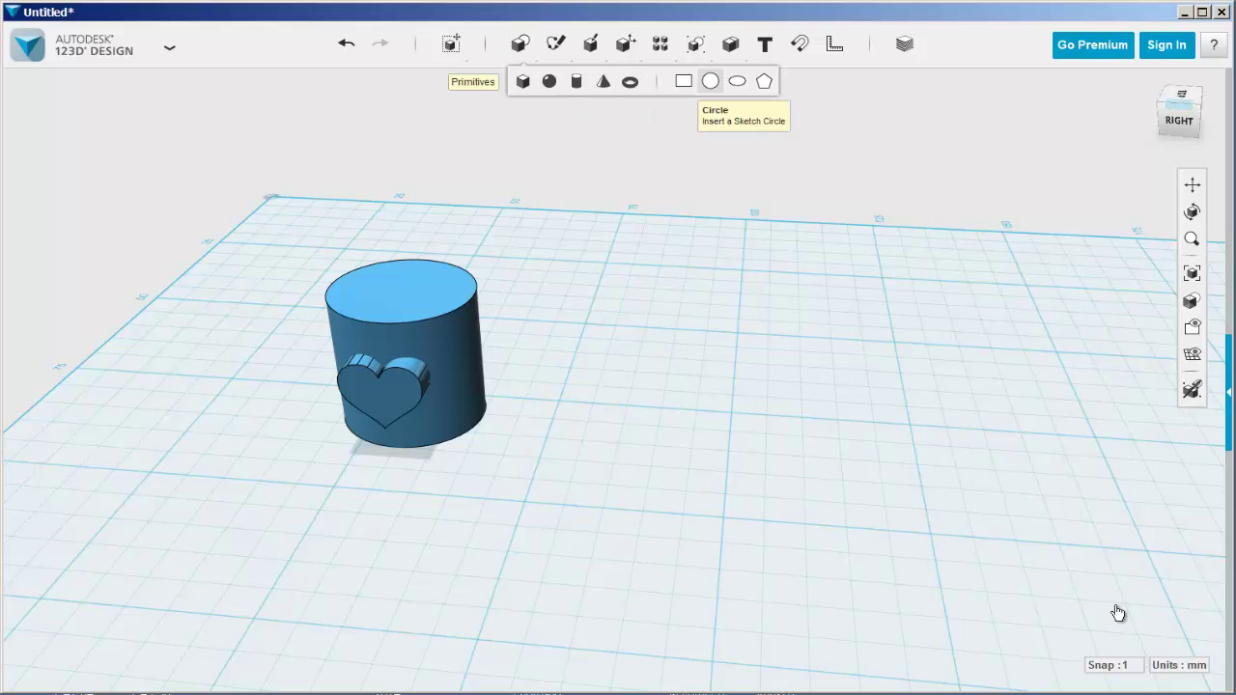
{"action": "left_click", "coordinate": [710, 82]}
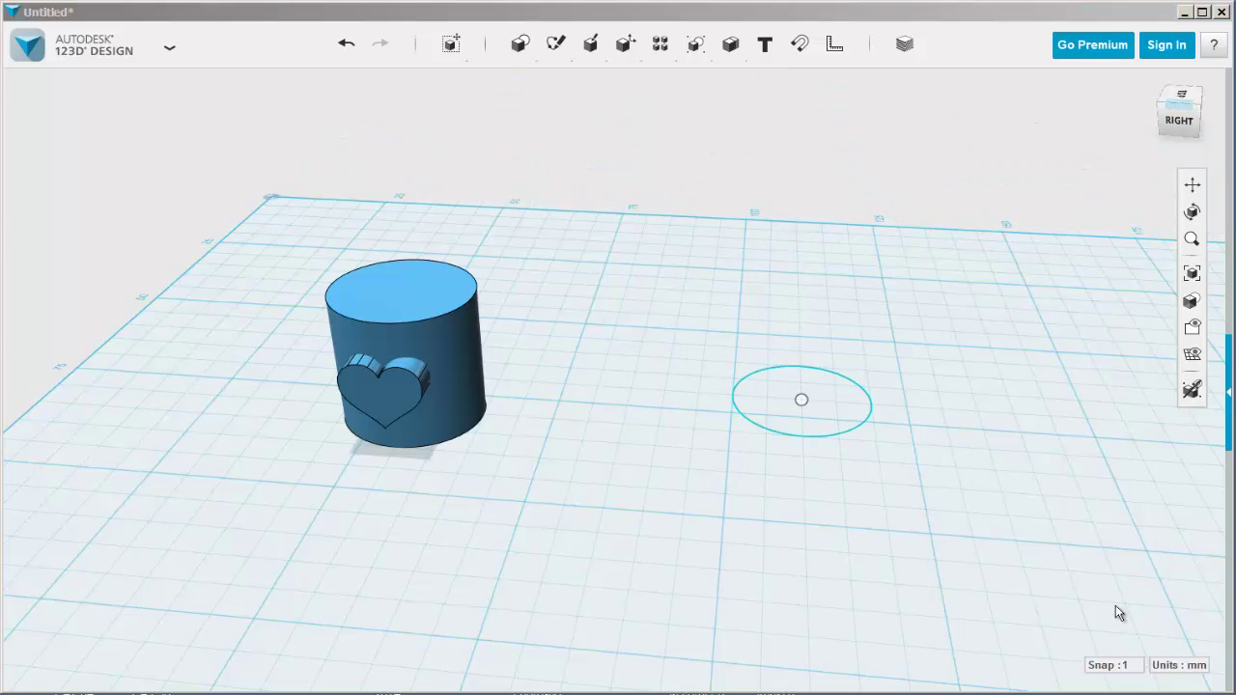
{"action": "left_click", "coordinate": [802, 399]}
{"action": "type", "text": "12"}
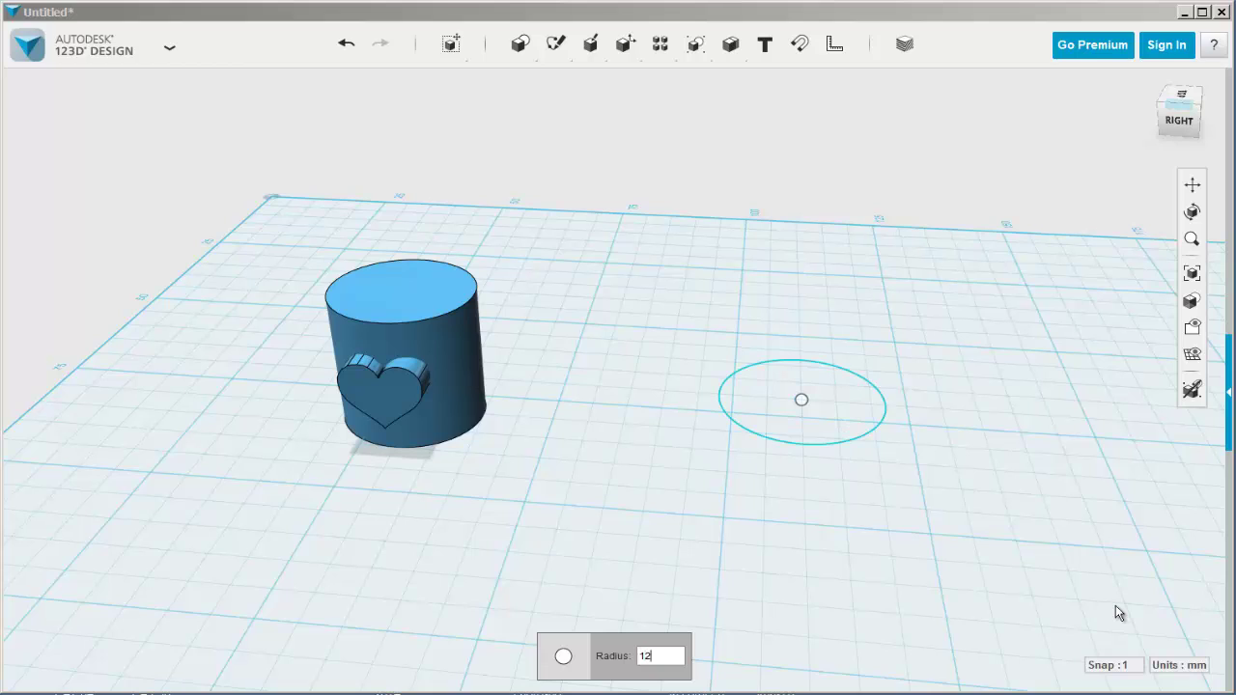
{"action": "key", "text": "Return"}
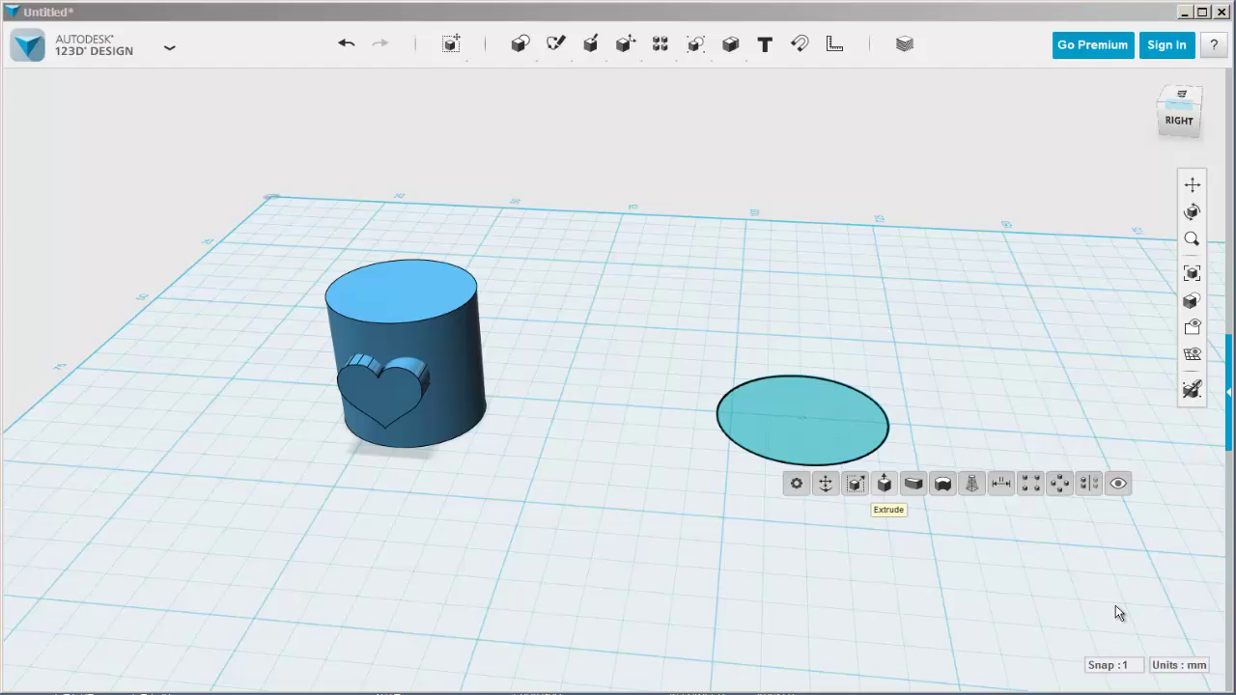
Extrude the new circle upward into a solid cylinder slightly shorter than the heart cylinder.
{"action": "left_click", "coordinate": [884, 483]}
{"action": "type", "text": "17"}
{"action": "key", "text": "Return"}
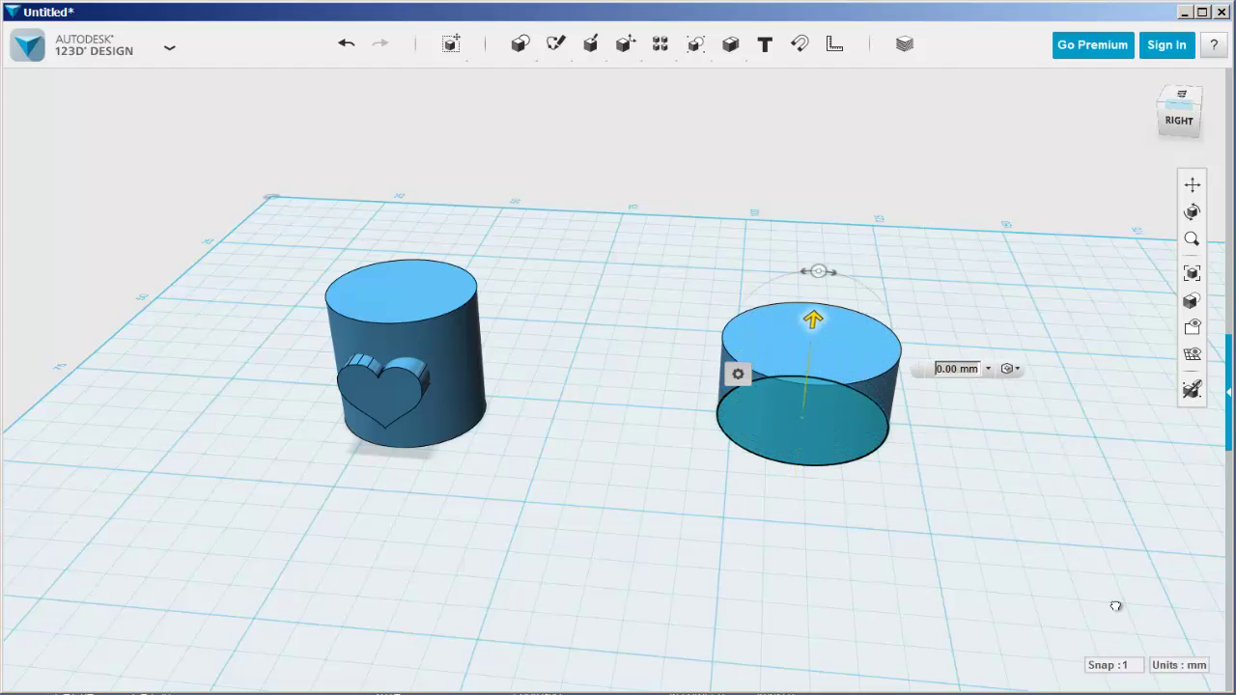
{"action": "left_click_drag", "start_coordinate": [817, 294], "coordinate": [815, 300]}
{"action": "left_click", "coordinate": [1115, 606]}
{"action": "right_click_drag", "start_coordinate": [1116, 606], "coordinate": [1116, 614]}
Sketch a concentric circle with a 10 mm radius on the top face of the new cylinder.
{"action": "mouse_move", "coordinate": [521, 44]}
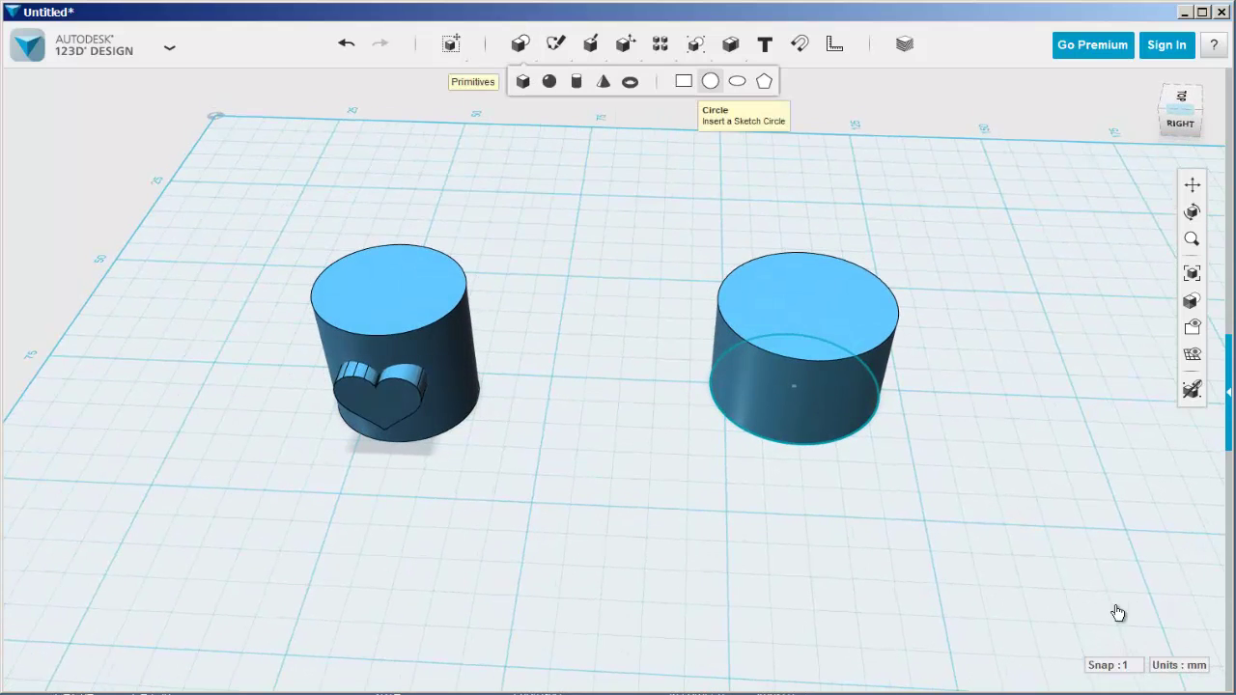
{"action": "left_click", "coordinate": [711, 81]}
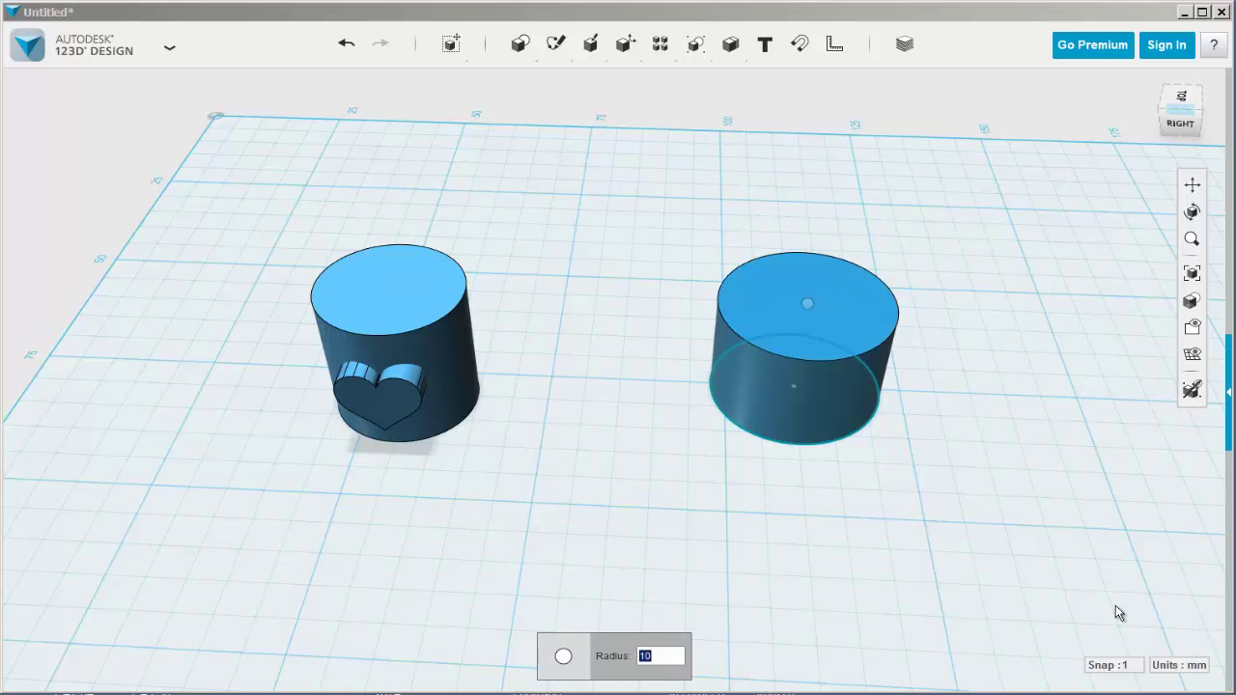
{"action": "key", "text": "Return"}
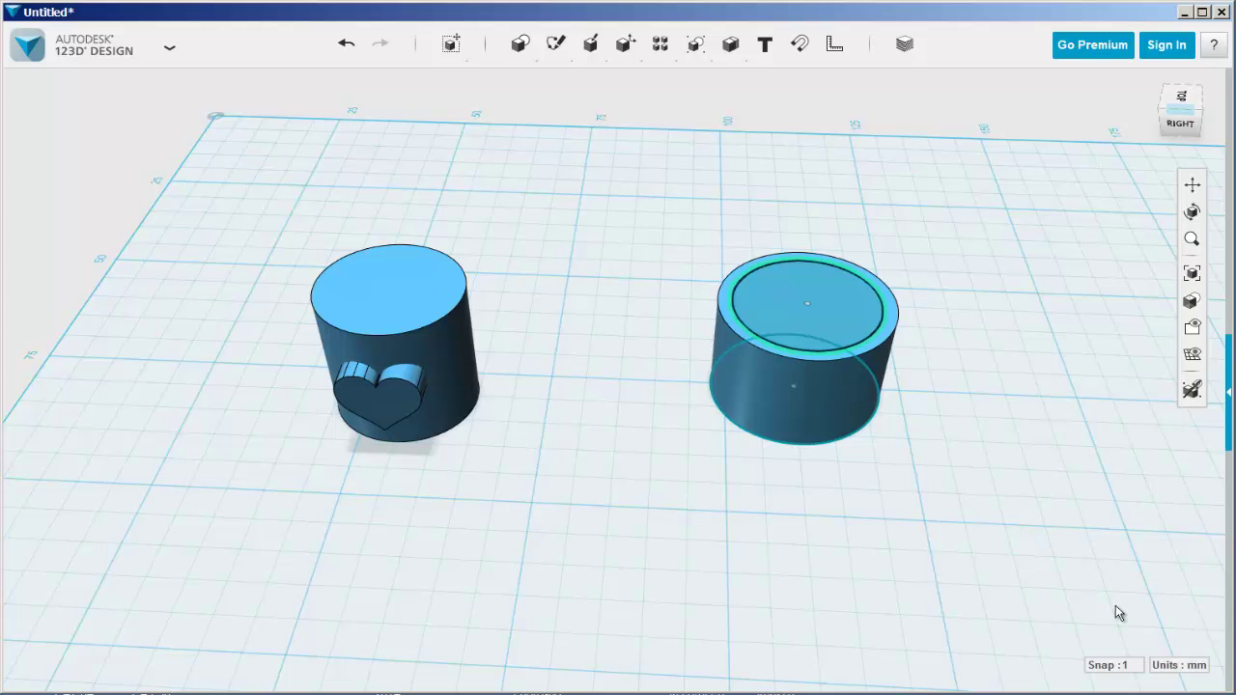
Extrude the inner circle down through the whole cylinder to cut it into an open ring.
{"action": "mouse_move", "coordinate": [801, 356]}
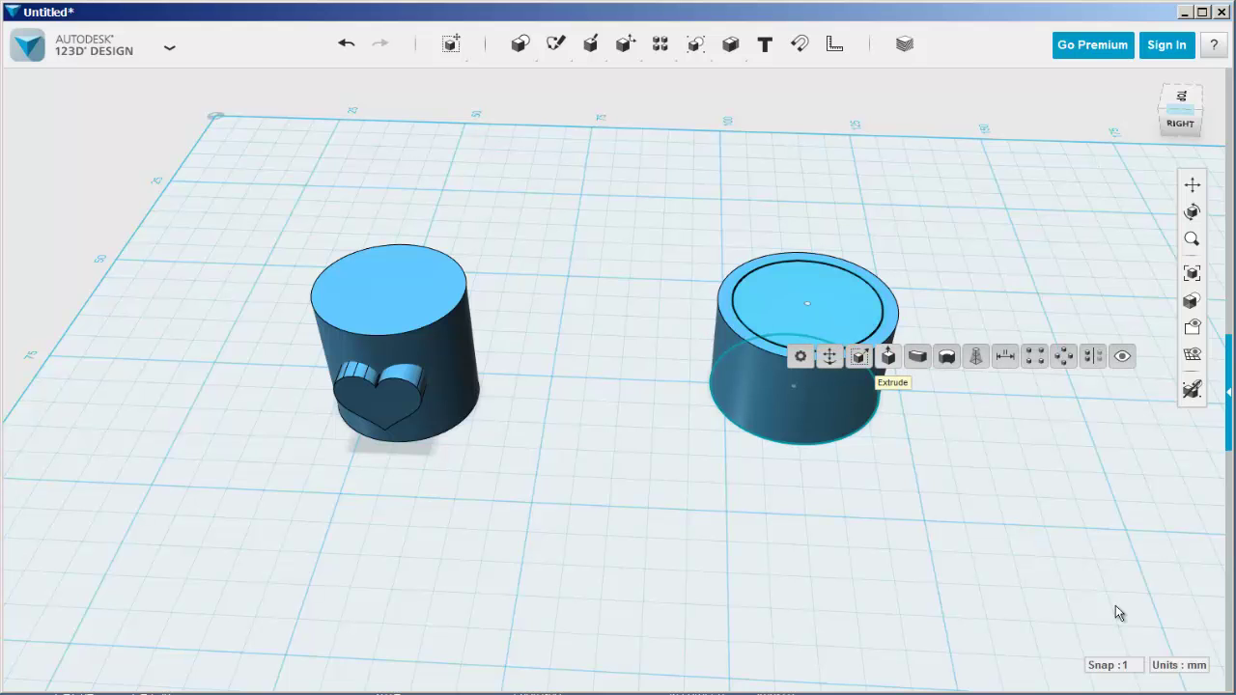
{"action": "left_click", "coordinate": [889, 357]}
{"action": "right_click_drag", "start_coordinate": [1118, 613], "coordinate": [1119, 613]}
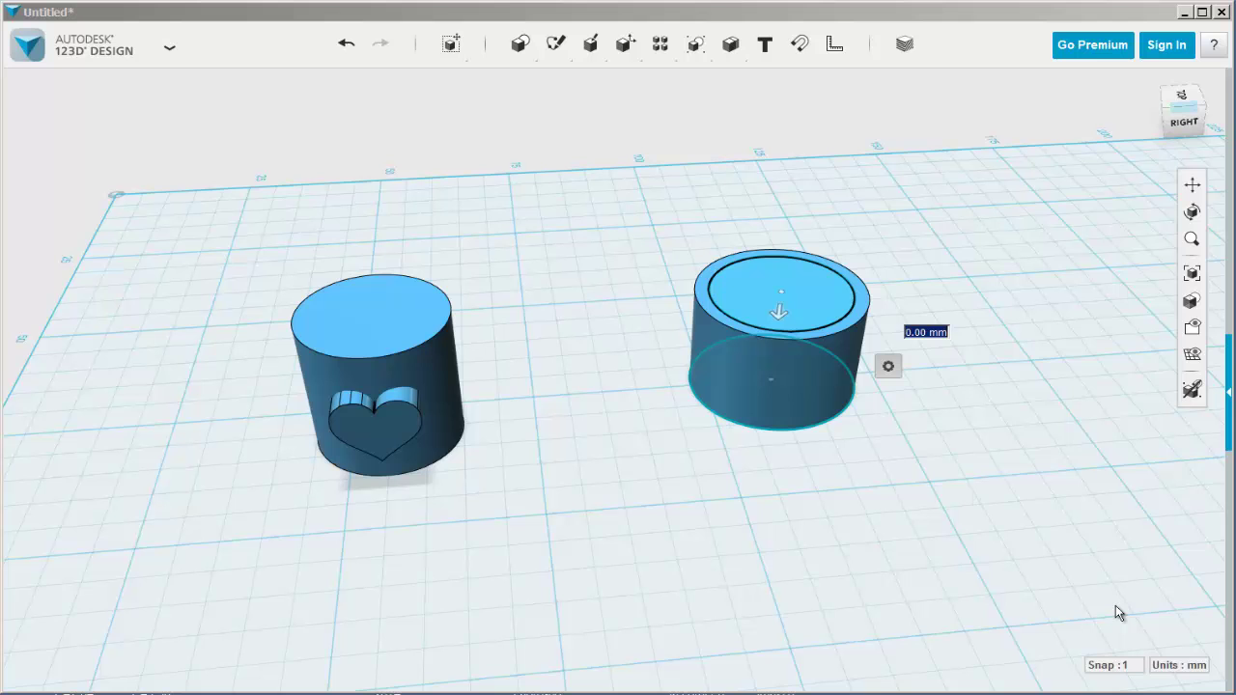
{"action": "left_click_drag", "start_coordinate": [778, 312], "coordinate": [754, 527]}
{"action": "key", "text": "Return"}
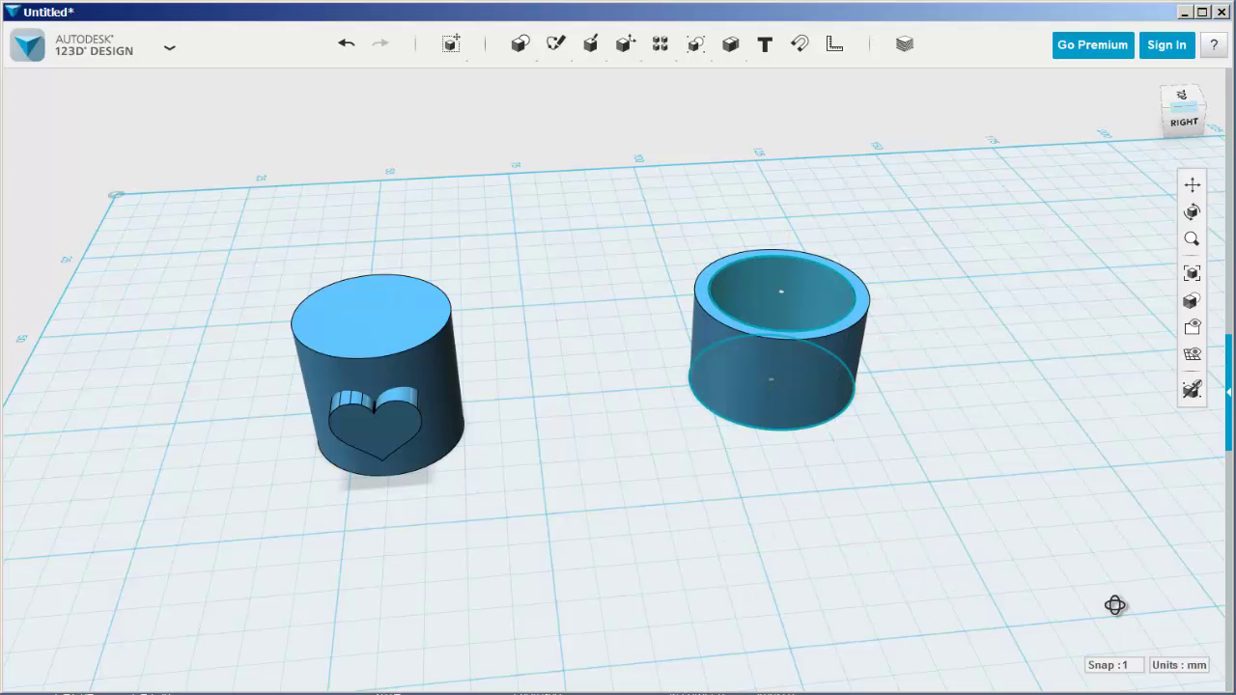
Hide all sketches so that only the solids are displayed.
{"action": "right_click_drag", "start_coordinate": [1115, 606], "coordinate": [1114, 605]}
{"action": "mouse_move", "coordinate": [1192, 328]}
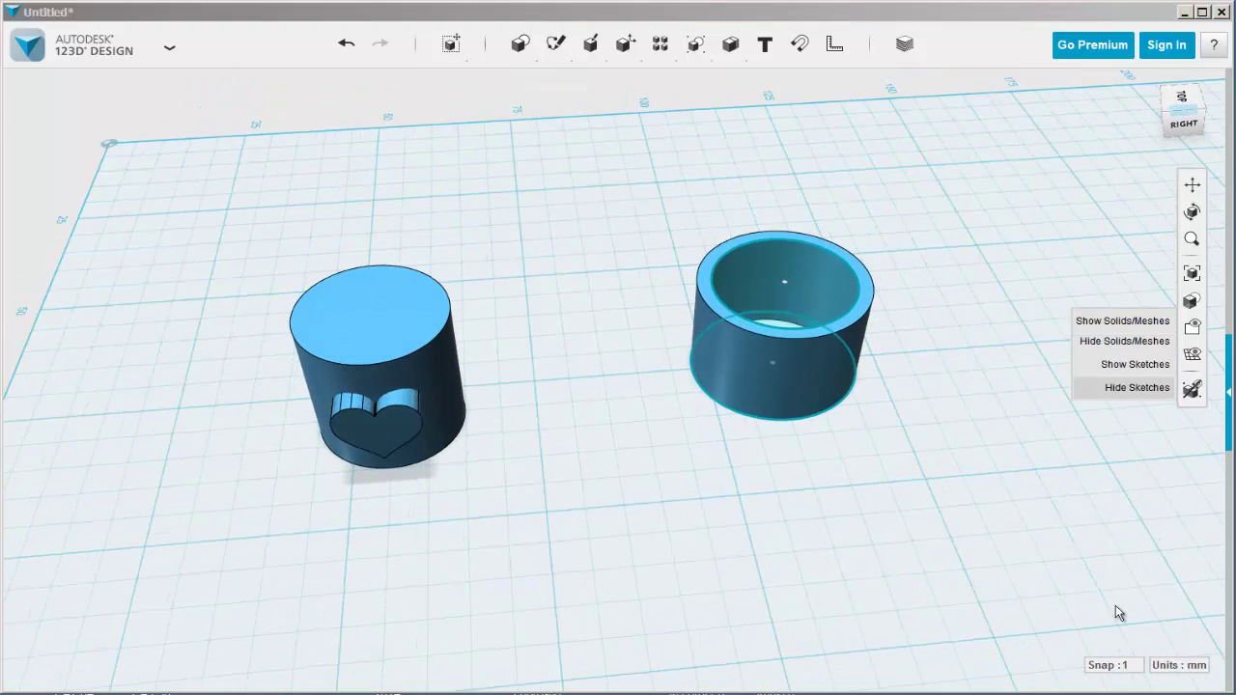
{"action": "left_click", "coordinate": [1136, 387]}
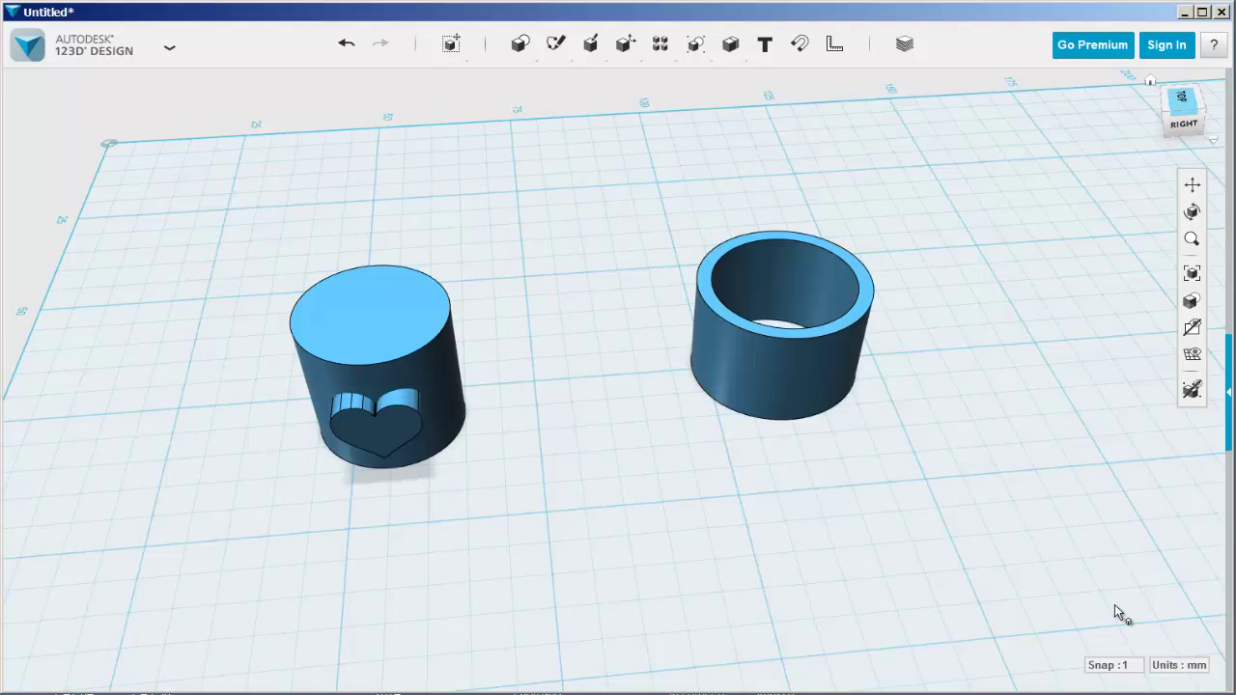
In the top view, move the ring 54 mm across to the heart cylinder and 4 mm towards the heart's side.
{"action": "left_click", "coordinate": [1183, 100]}
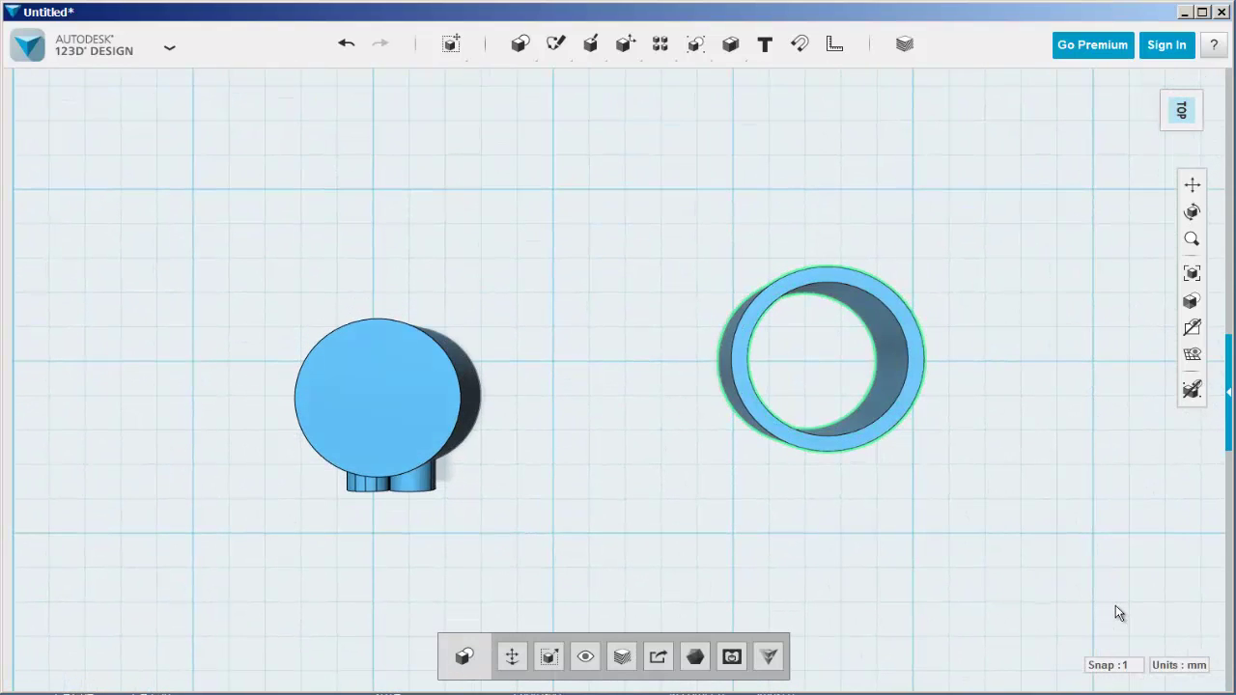
{"action": "key", "text": "ctrl+t"}
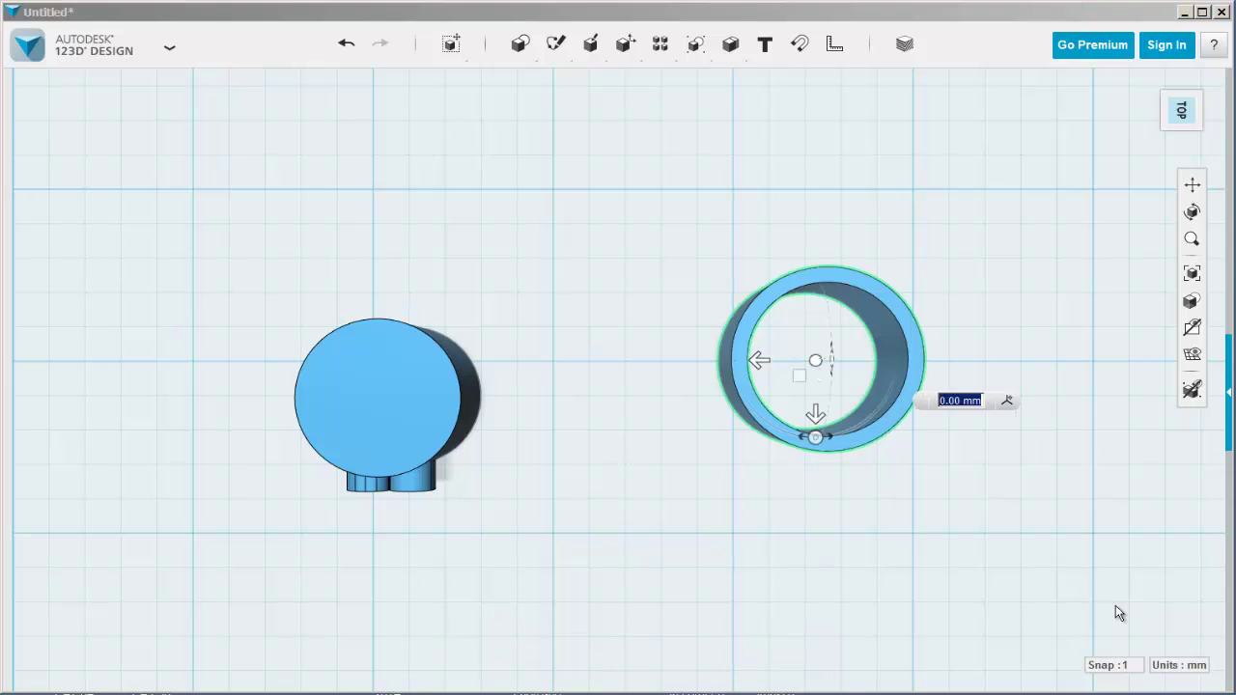
{"action": "left_click_drag", "start_coordinate": [760, 360], "coordinate": [311, 361]}
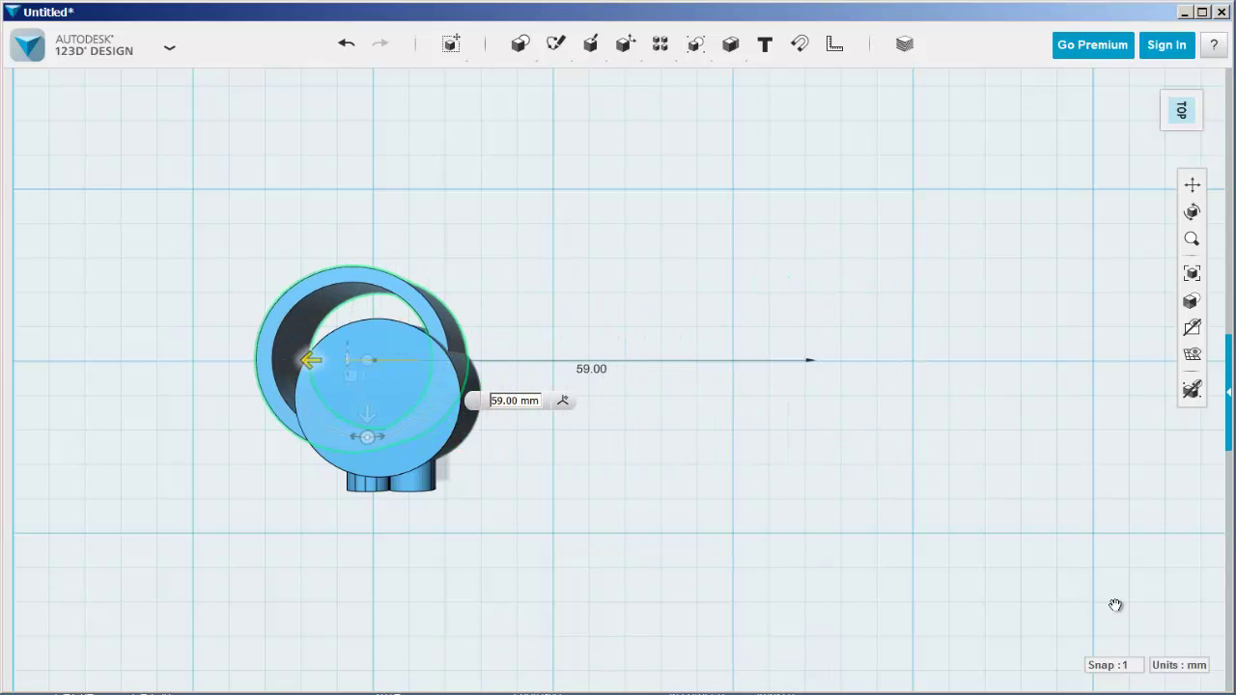
{"action": "middle_click_drag", "start_coordinate": [329, 387], "coordinate": [743, 409]}
{"action": "scroll", "coordinate": [743, 408], "scroll_direction": "up", "scroll_amount": 4}
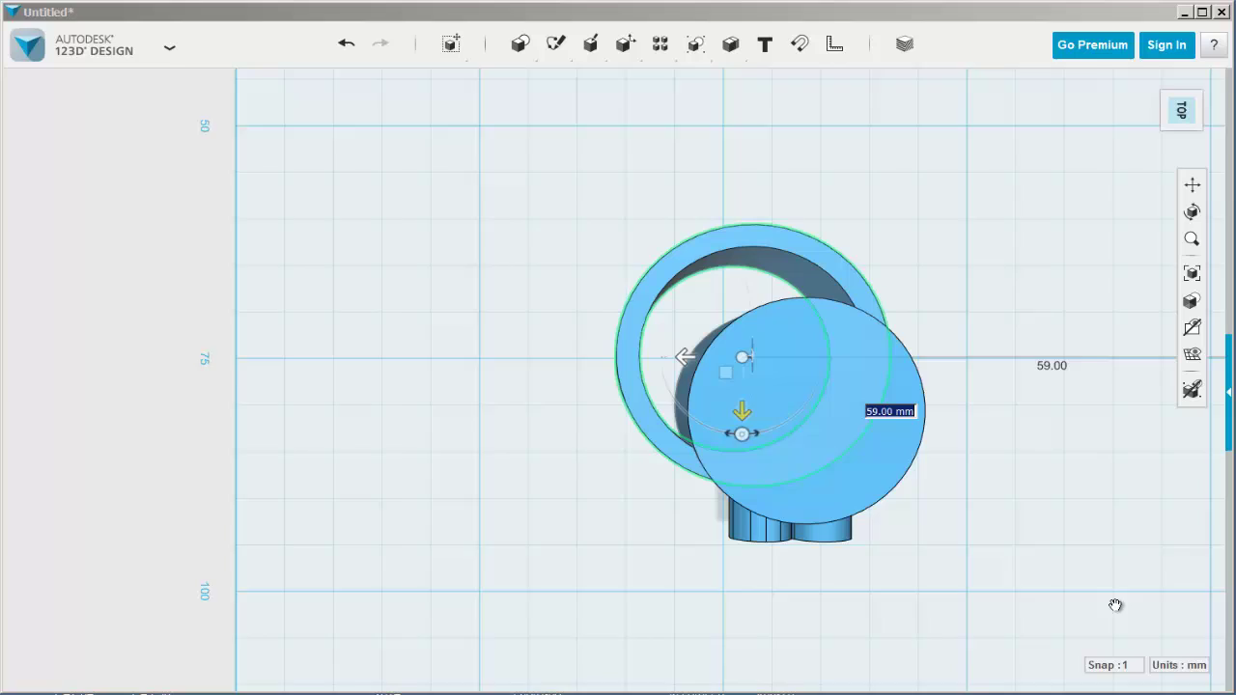
{"action": "type", "text": "54"}
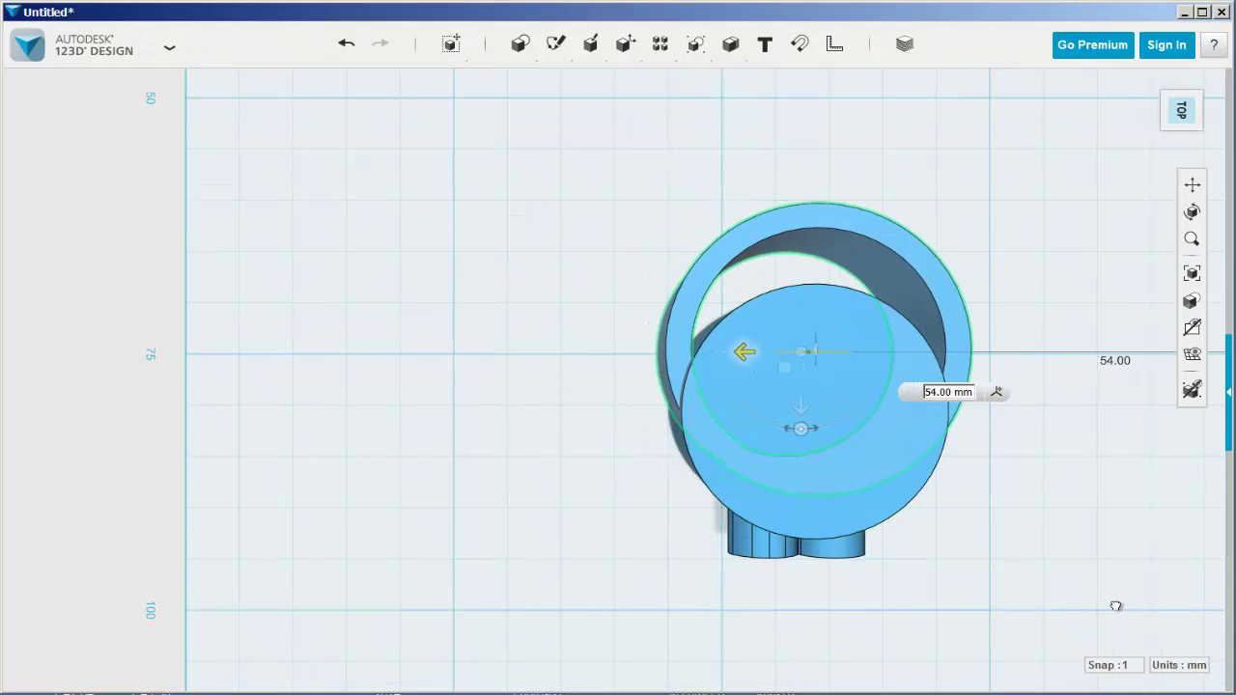
{"action": "key", "text": "Tab"}
{"action": "type", "text": "4"}
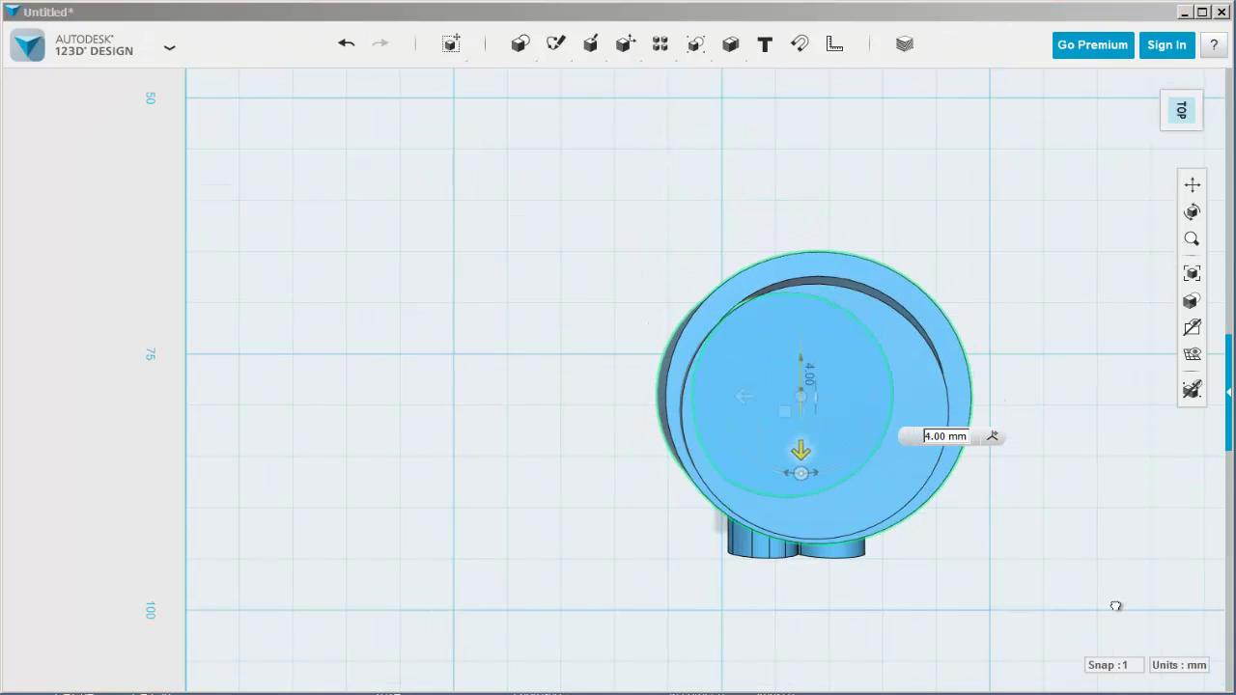
Switch the top view to orthographic projection to judge the ring's alignment with the cylinder.
{"action": "middle_click_drag", "start_coordinate": [1143, 622], "coordinate": [1115, 606]}
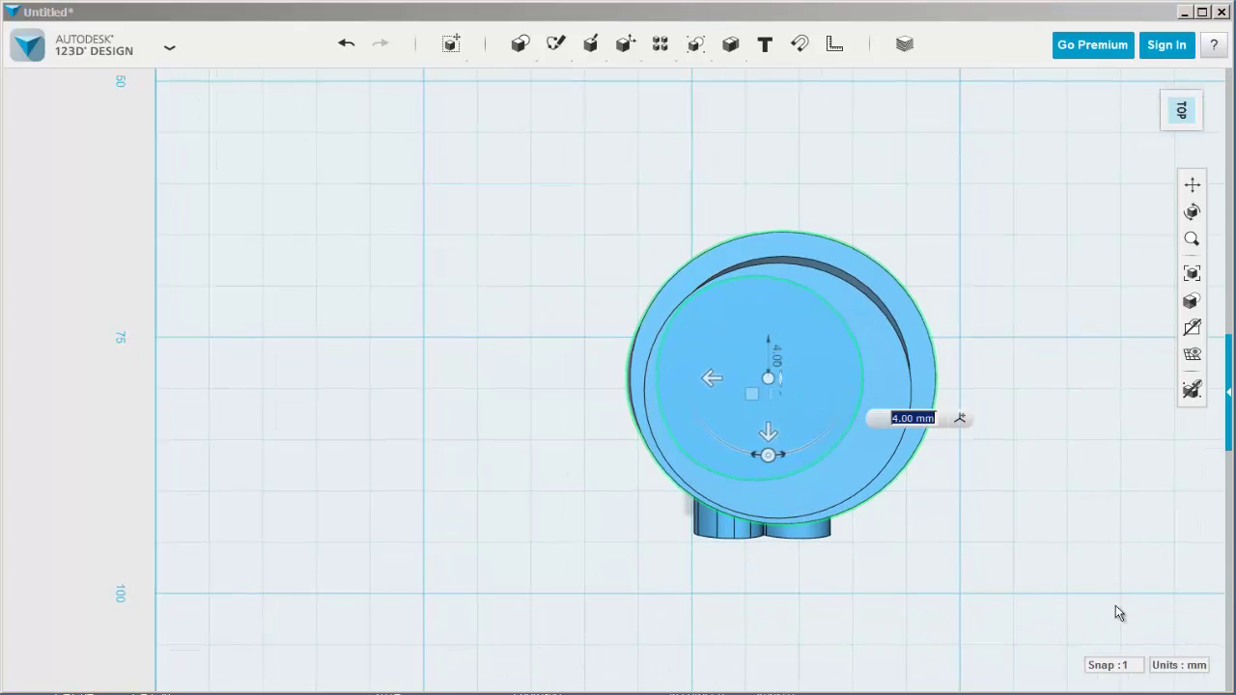
{"action": "left_click", "coordinate": [1214, 141]}
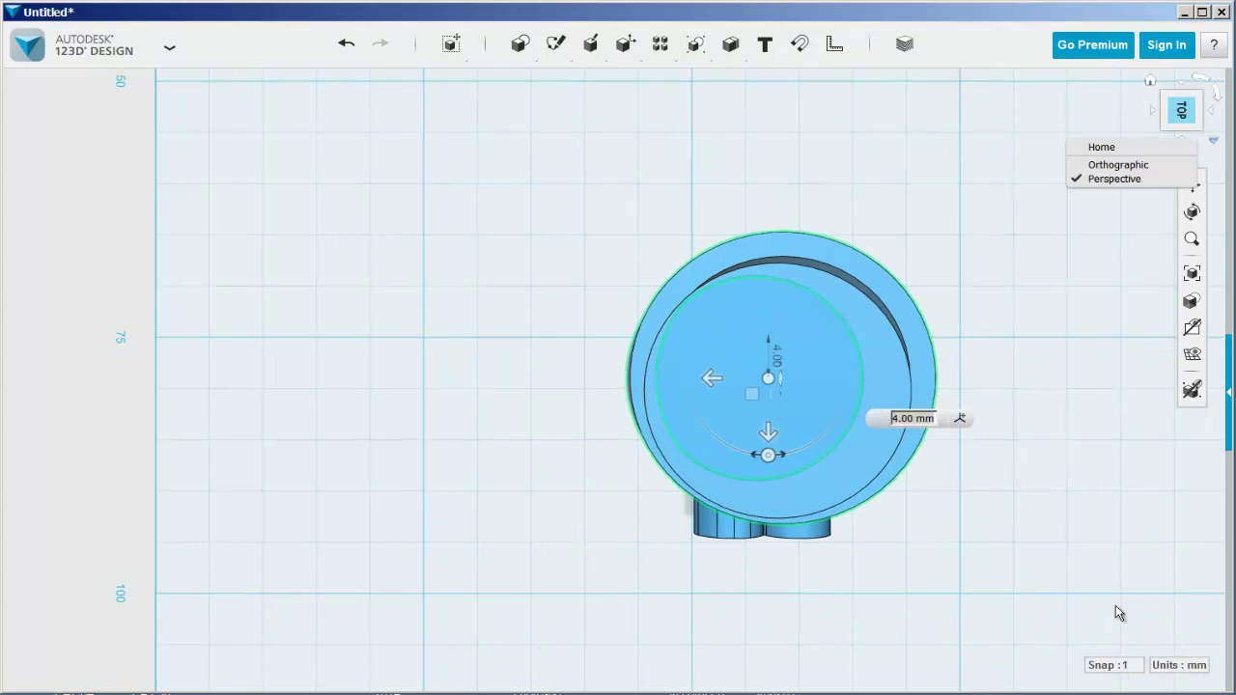
{"action": "left_click", "coordinate": [1121, 164]}
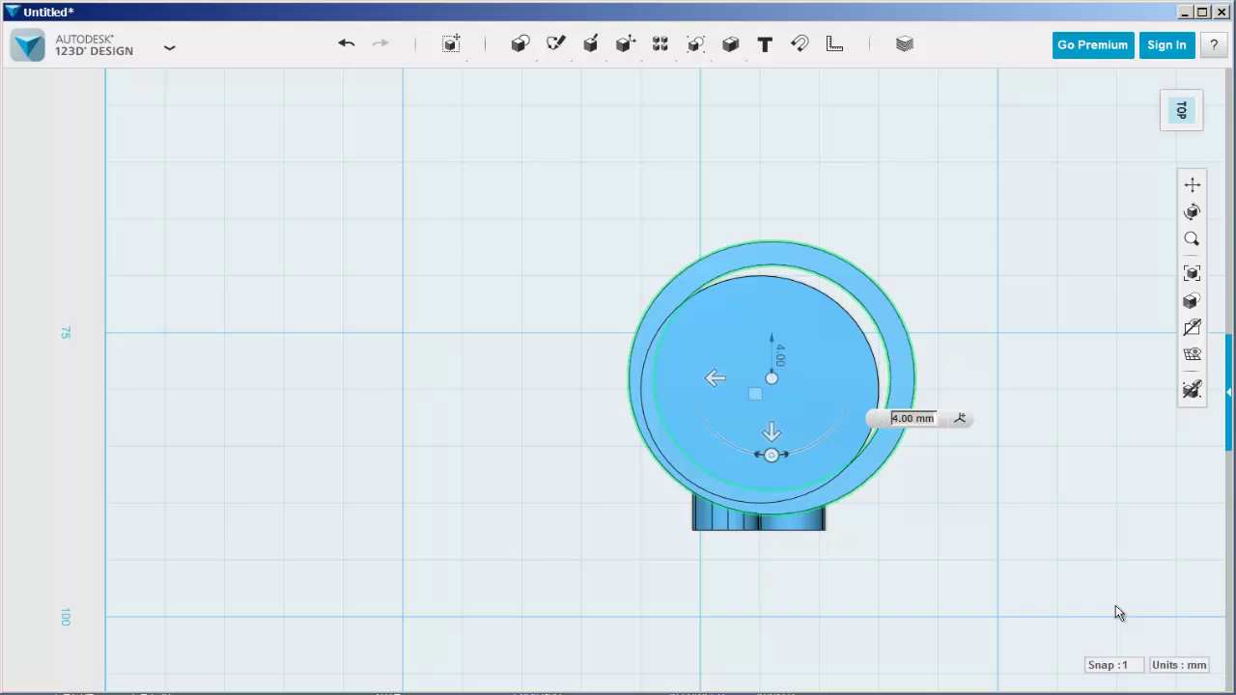
Shift the ring another 1 mm towards the heart's side and 1 mm sideways so it sits concentric with the cylinder.
{"action": "key", "text": "Right"}
{"action": "key", "text": "Left"}
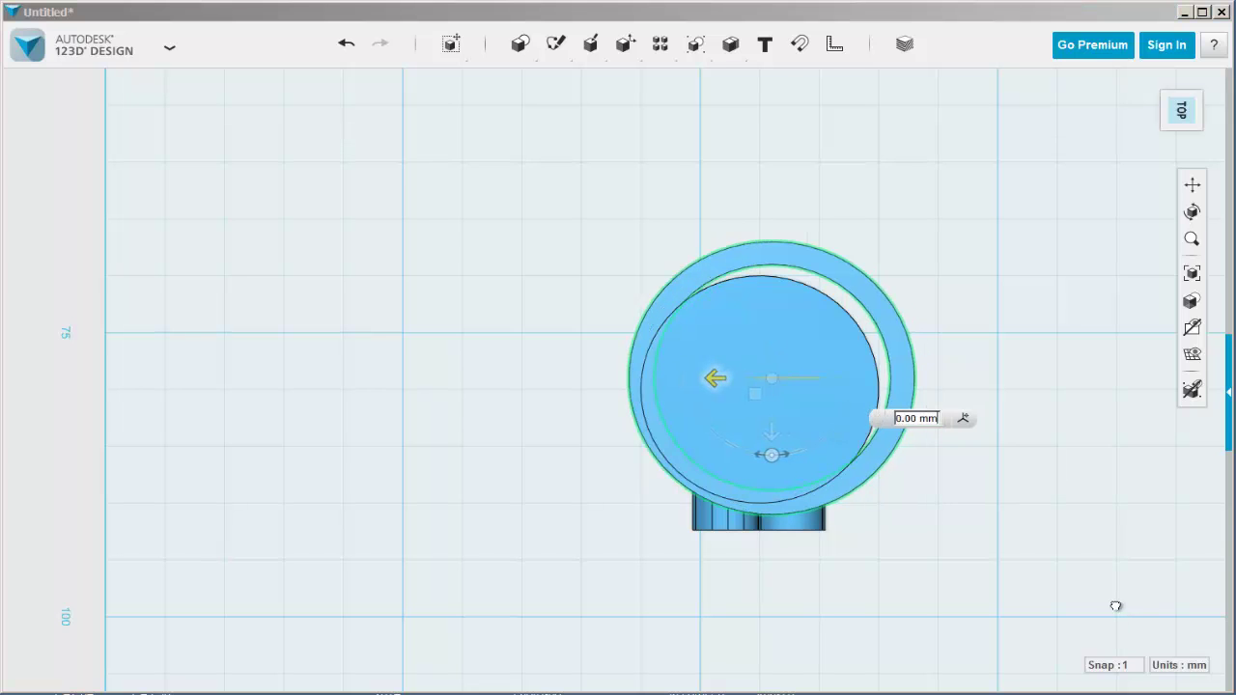
{"action": "type", "text": "2"}
{"action": "key", "text": "Return"}
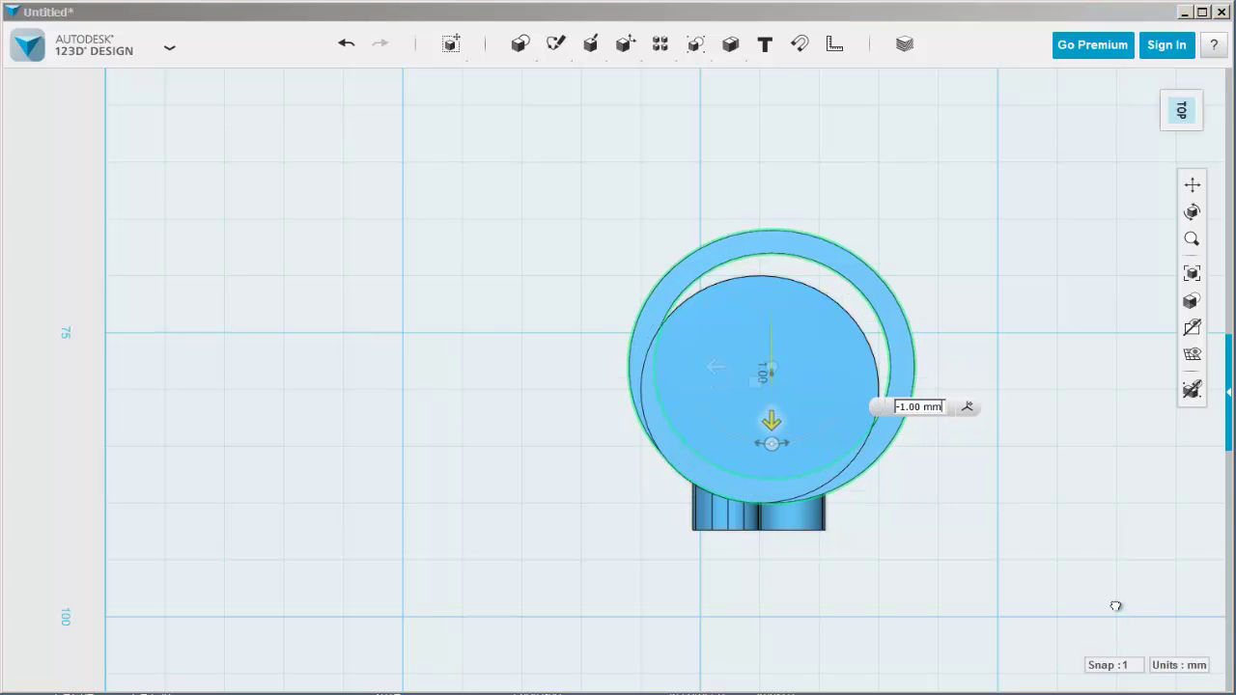
{"action": "type", "text": "1"}
{"action": "key", "text": "Return"}
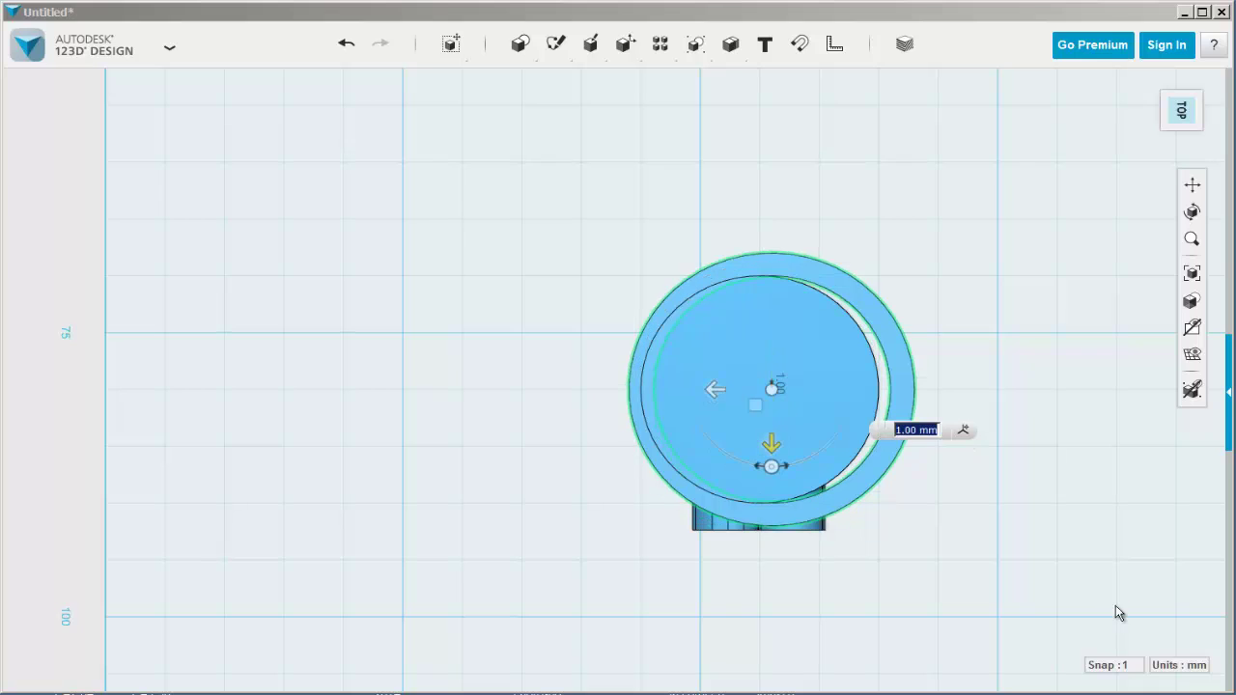
{"action": "key", "text": "Left"}
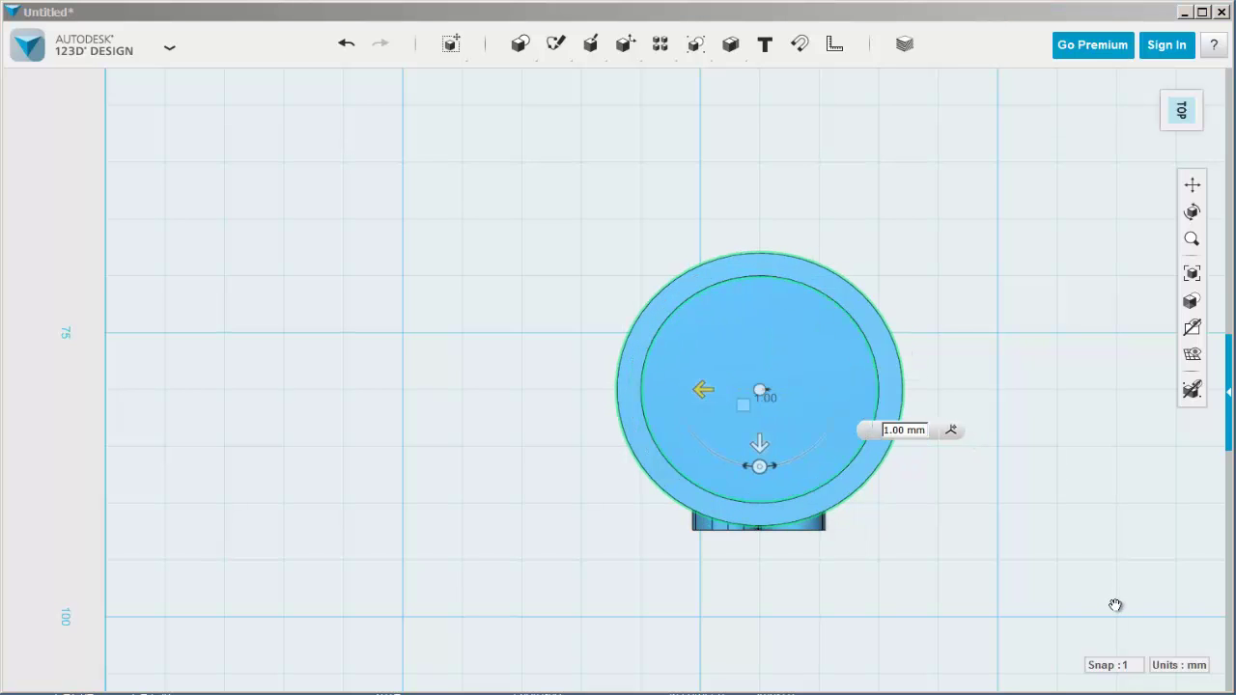
{"action": "left_click", "coordinate": [1115, 613]}
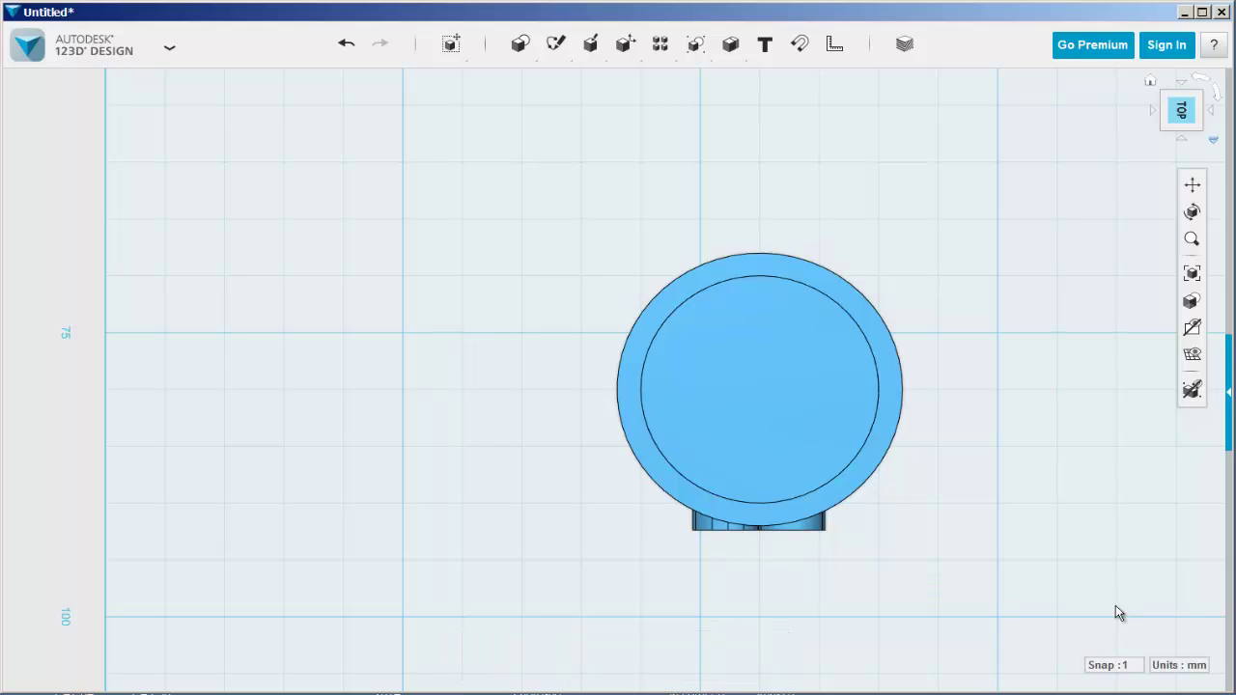
Restore perspective projection and return to the home view of the assembled ring and cylinder.
{"action": "left_click", "coordinate": [1213, 140]}
{"action": "left_click", "coordinate": [1112, 178]}
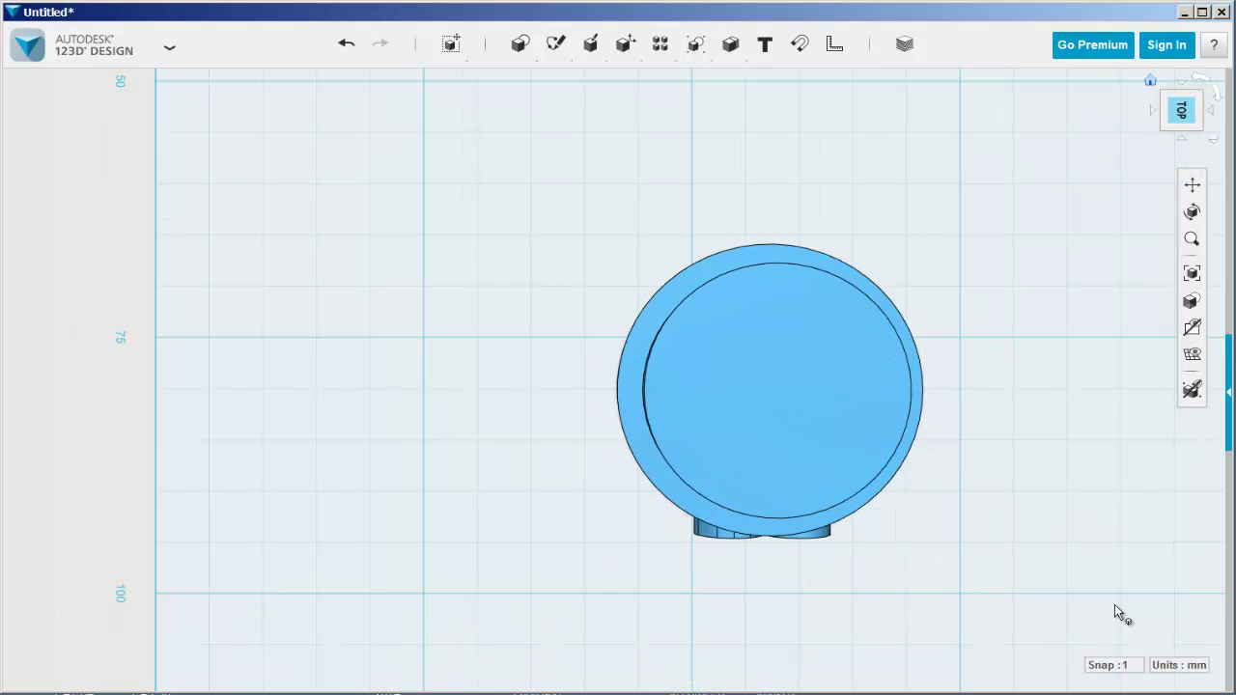
{"action": "left_click", "coordinate": [1150, 80]}
{"action": "right_click_drag", "start_coordinate": [1116, 606], "coordinate": [1116, 606]}
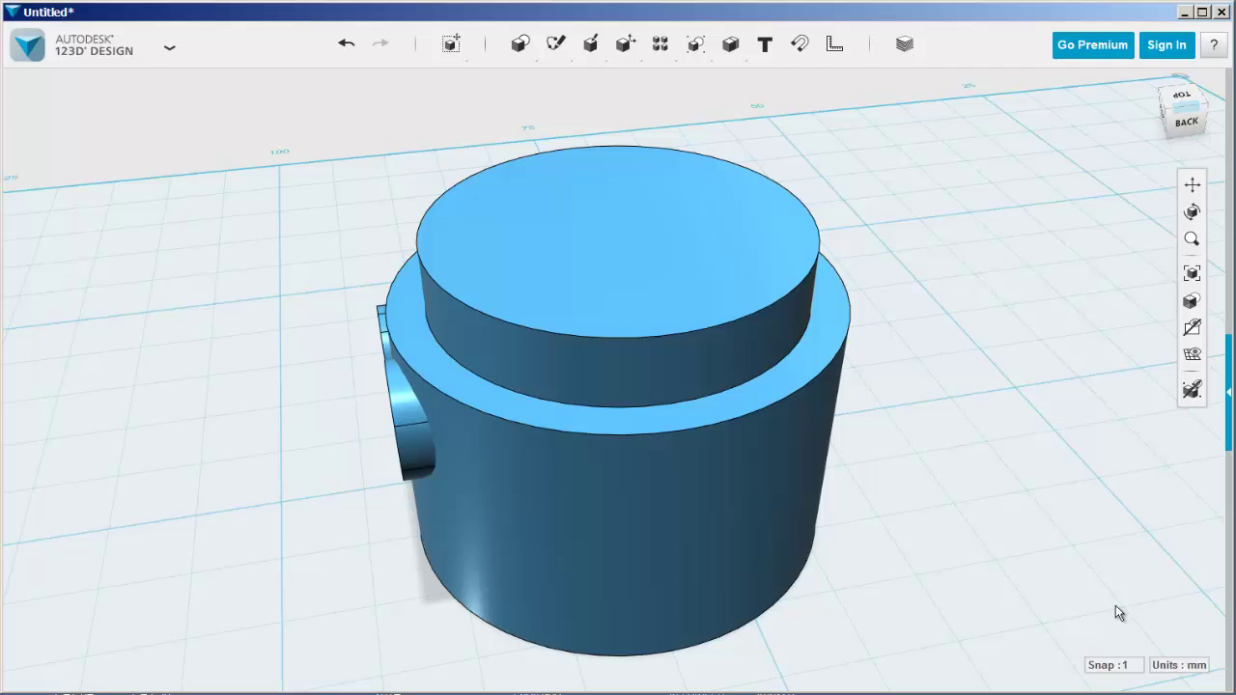
Move the ring 20 mm straight up above the heart cylinder, keeping it centred on the same axis.
{"action": "key", "text": "ctrl+a"}
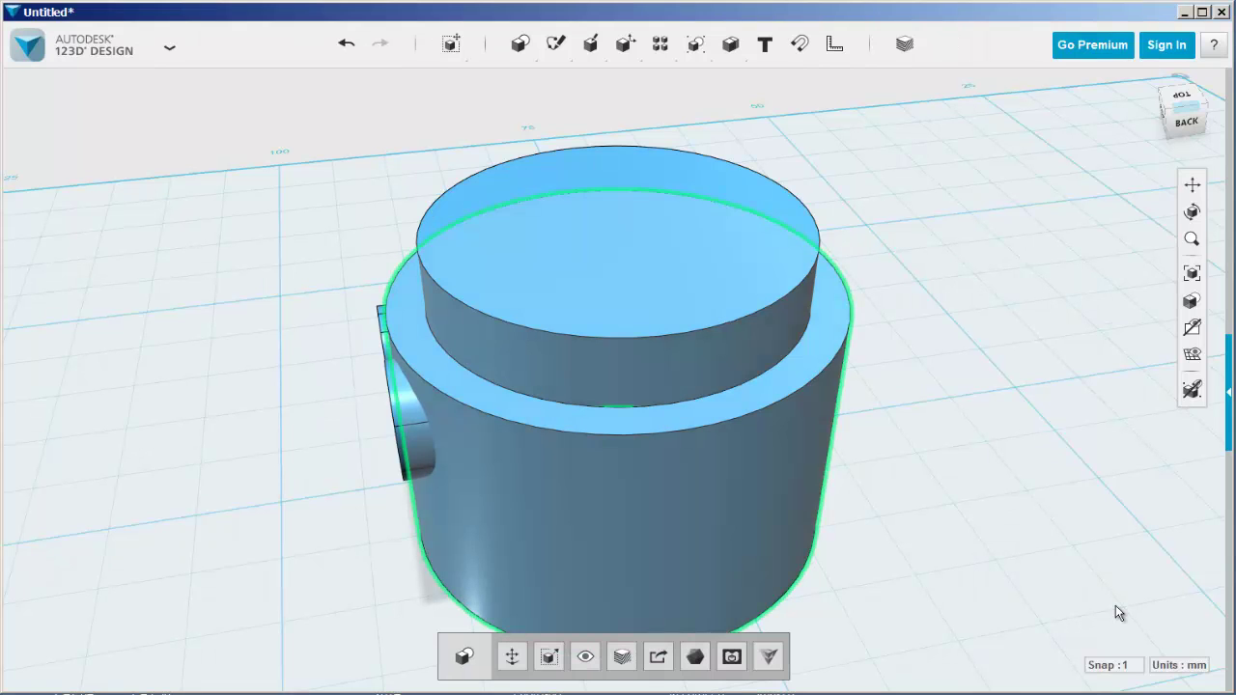
{"action": "left_click", "coordinate": [512, 657]}
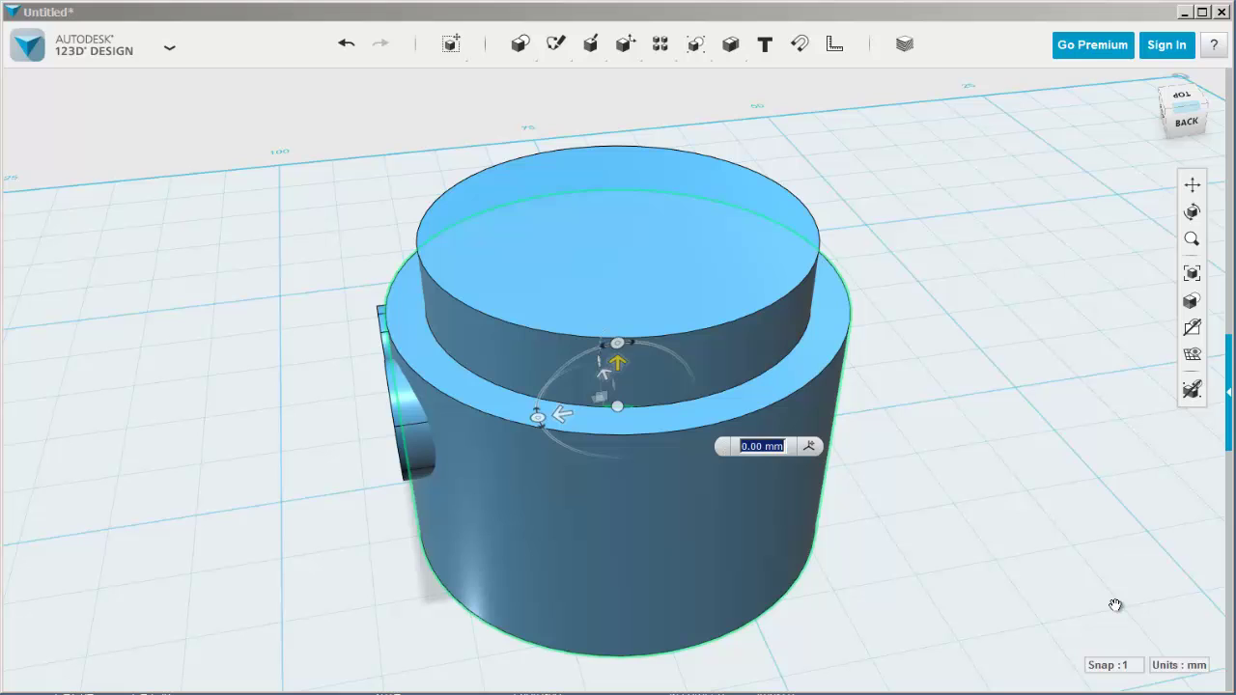
{"action": "left_click_drag", "start_coordinate": [618, 363], "coordinate": [619, 68]}
{"action": "scroll", "coordinate": [633, 263], "scroll_direction": "down", "scroll_amount": 3}
{"action": "scroll", "coordinate": [1118, 612], "scroll_direction": "down", "scroll_amount": 2}
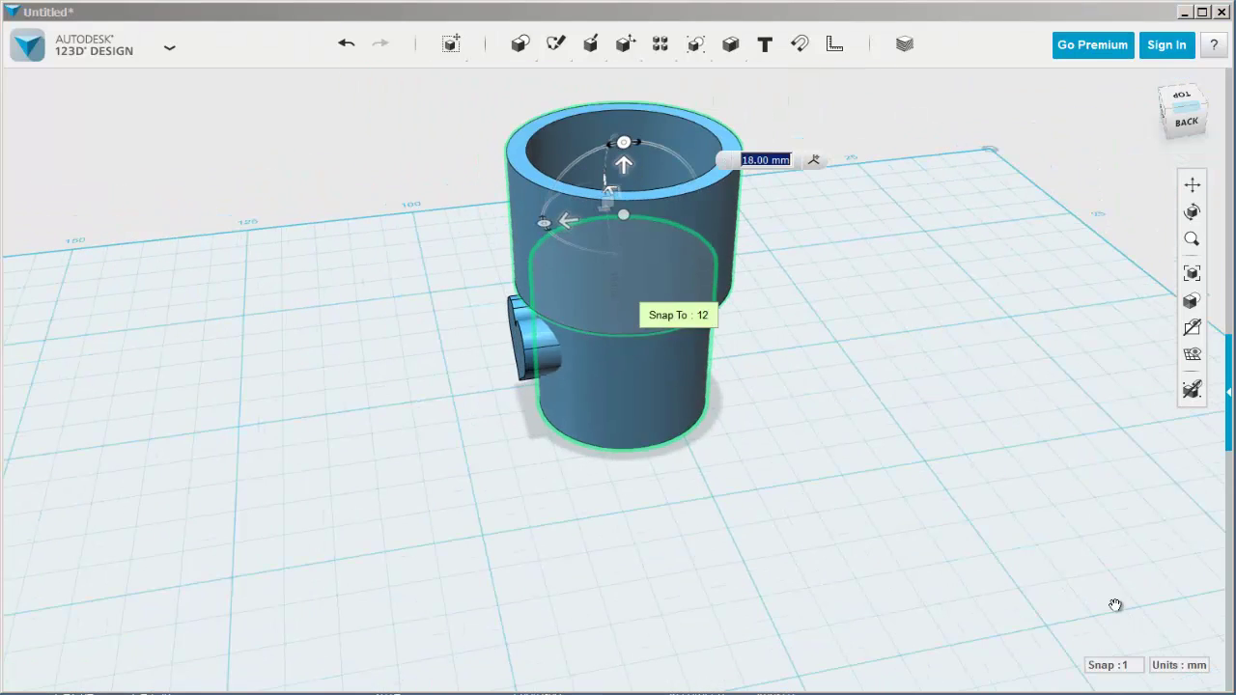
{"action": "type", "text": "20"}
{"action": "key", "text": "Return"}
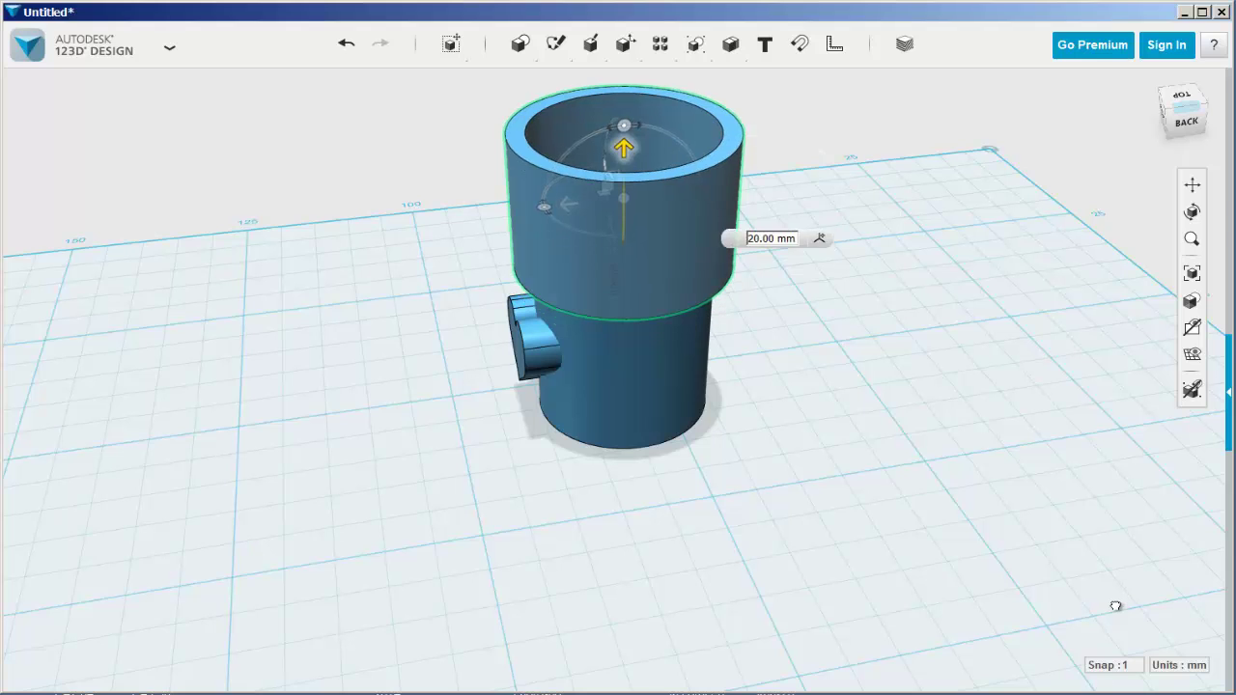
{"action": "scroll", "coordinate": [1115, 604], "scroll_direction": "up", "scroll_amount": 1}
{"action": "middle_click_drag", "start_coordinate": [1116, 606], "coordinate": [1092, 647]}
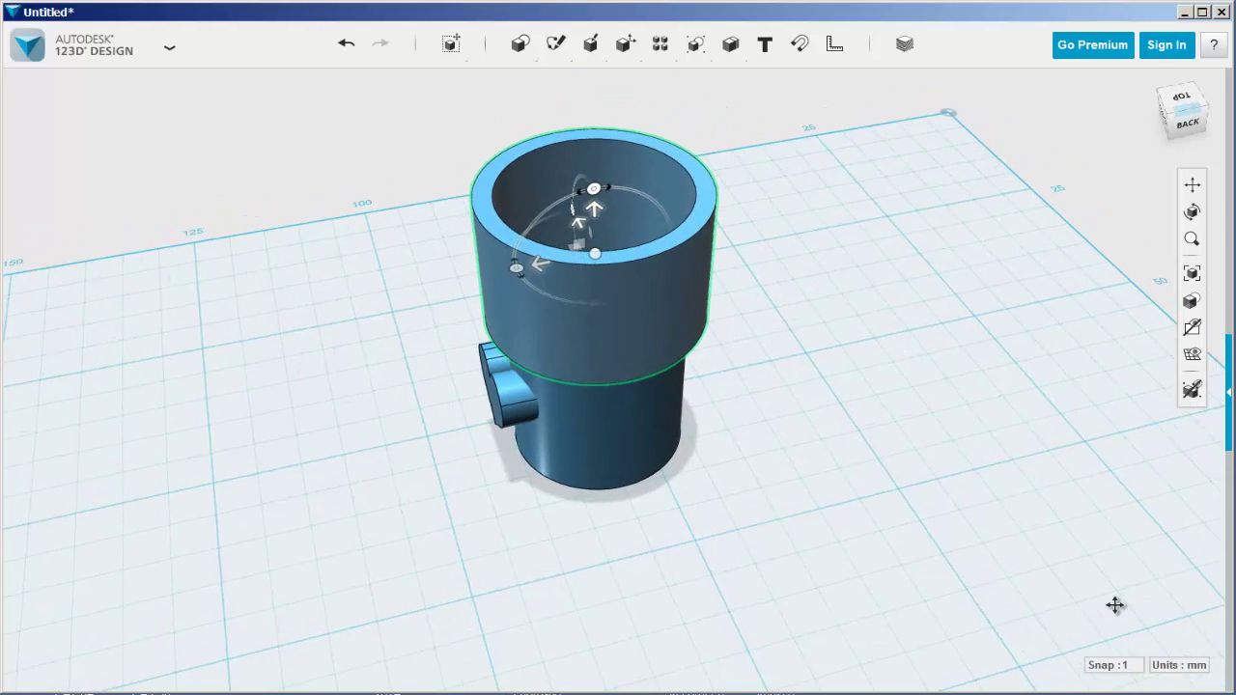
{"action": "key", "text": "Return"}
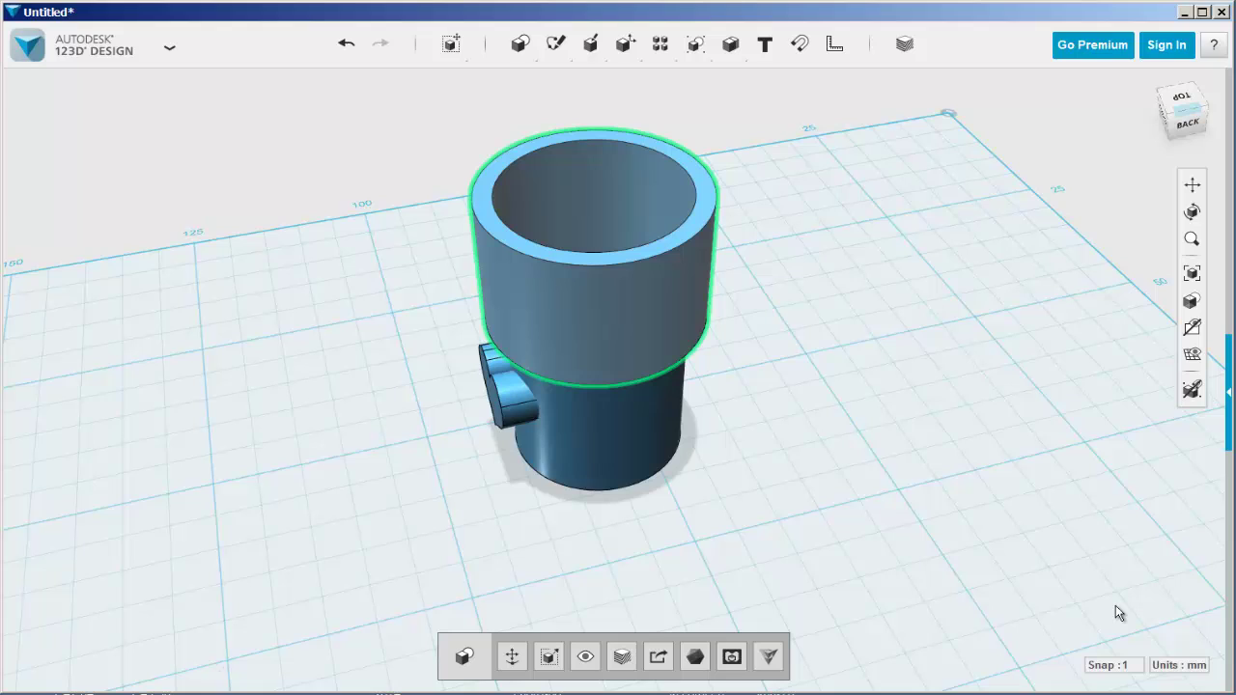
Extrude the ring's top face downward as a cut past the cylinder's base, removing the ring's band of material from the protruding heart.
{"action": "mouse_move", "coordinate": [592, 44]}
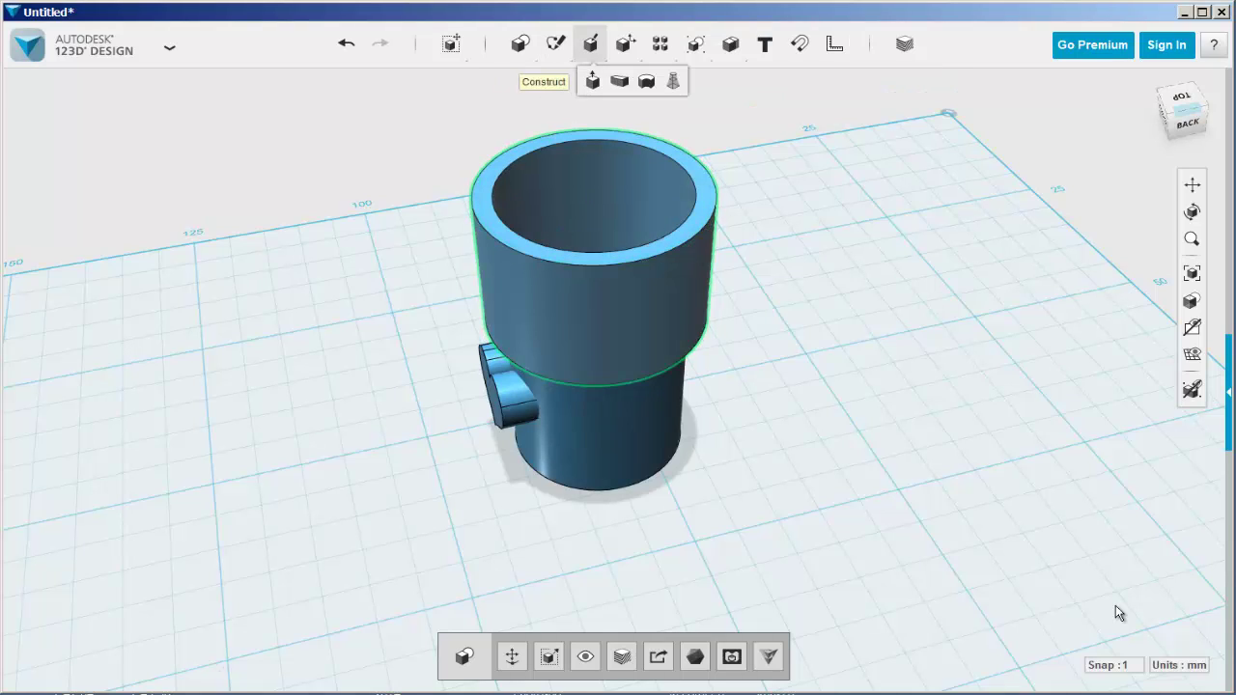
{"action": "left_click", "coordinate": [593, 82]}
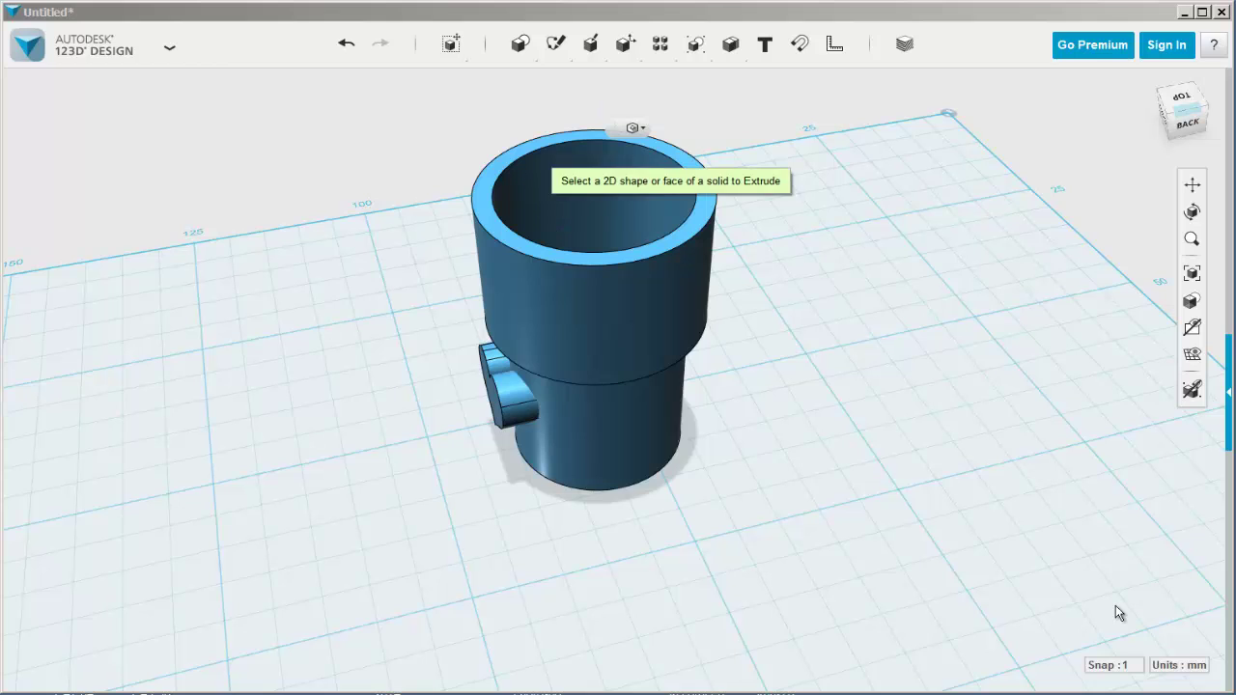
{"action": "left_click", "coordinate": [484, 200]}
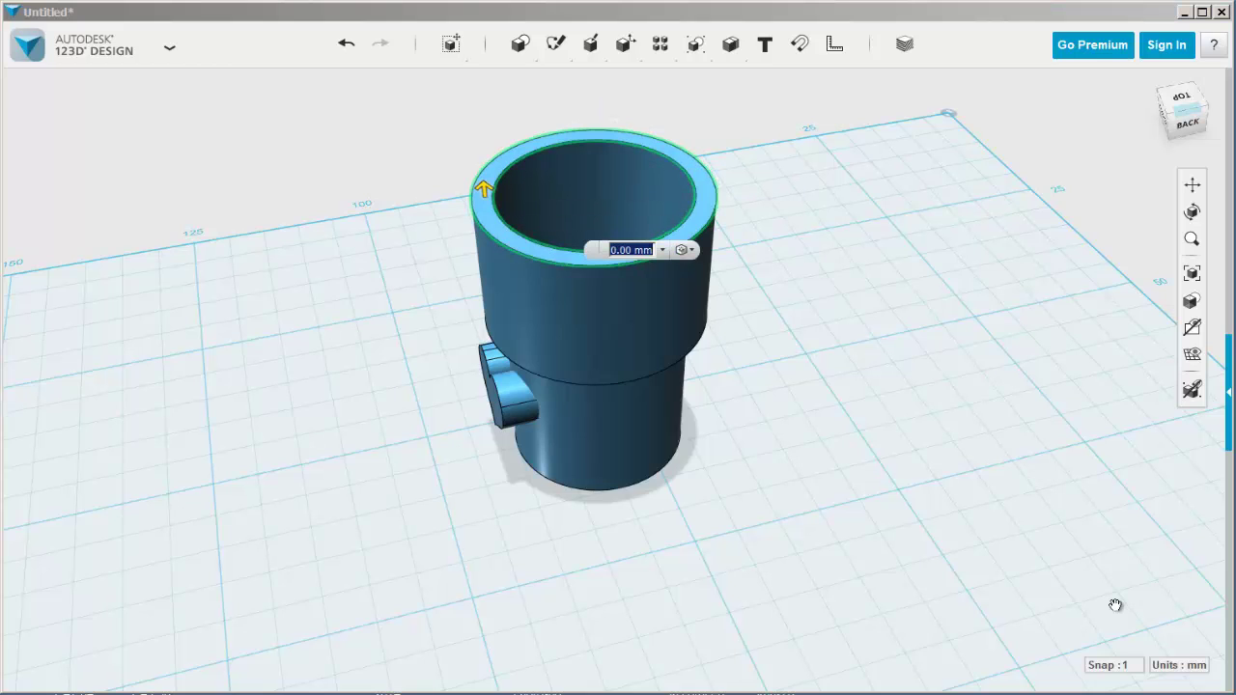
{"action": "type", "text": "-14"}
{"action": "left_click_drag", "start_coordinate": [498, 333], "coordinate": [523, 565]}
{"action": "key", "text": "BackSpace"}
{"action": "key", "text": "BackSpace"}
{"action": "type", "text": "69"}
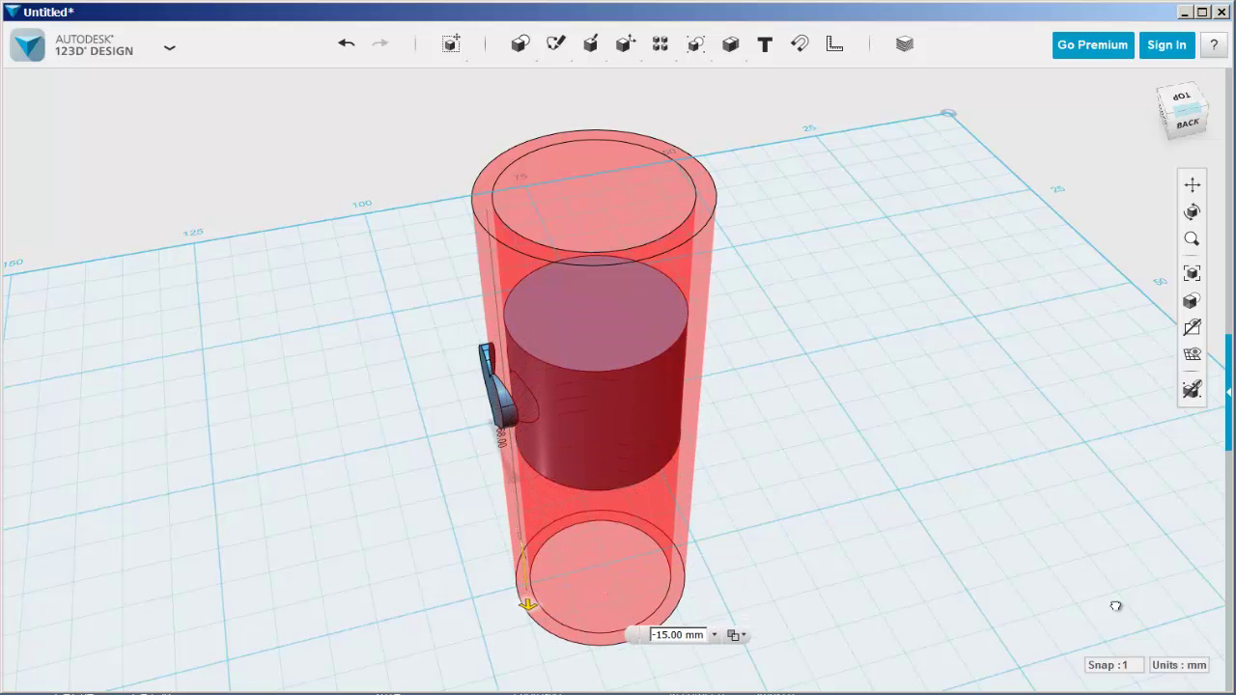
{"action": "key", "text": "Return"}
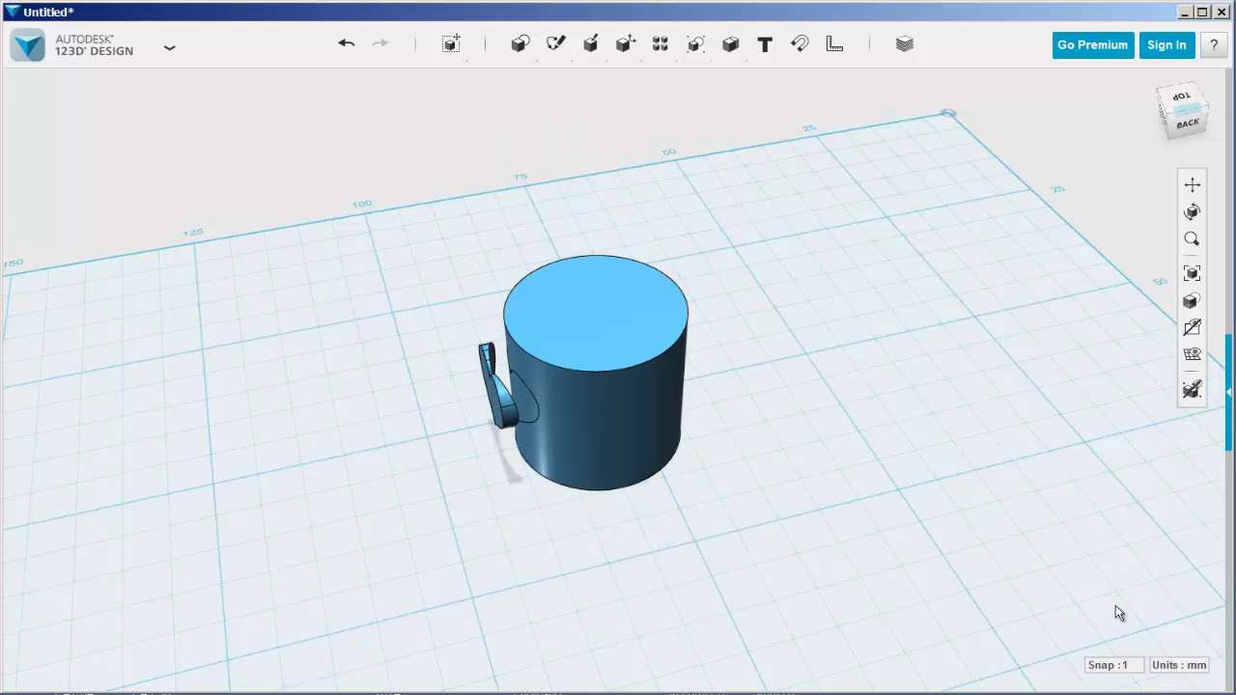
Delete the leftover loose heart piece outside the cylinder so only the curved heart flush with the wall remains.
{"action": "right_click_drag", "start_coordinate": [1117, 613], "coordinate": [1114, 605]}
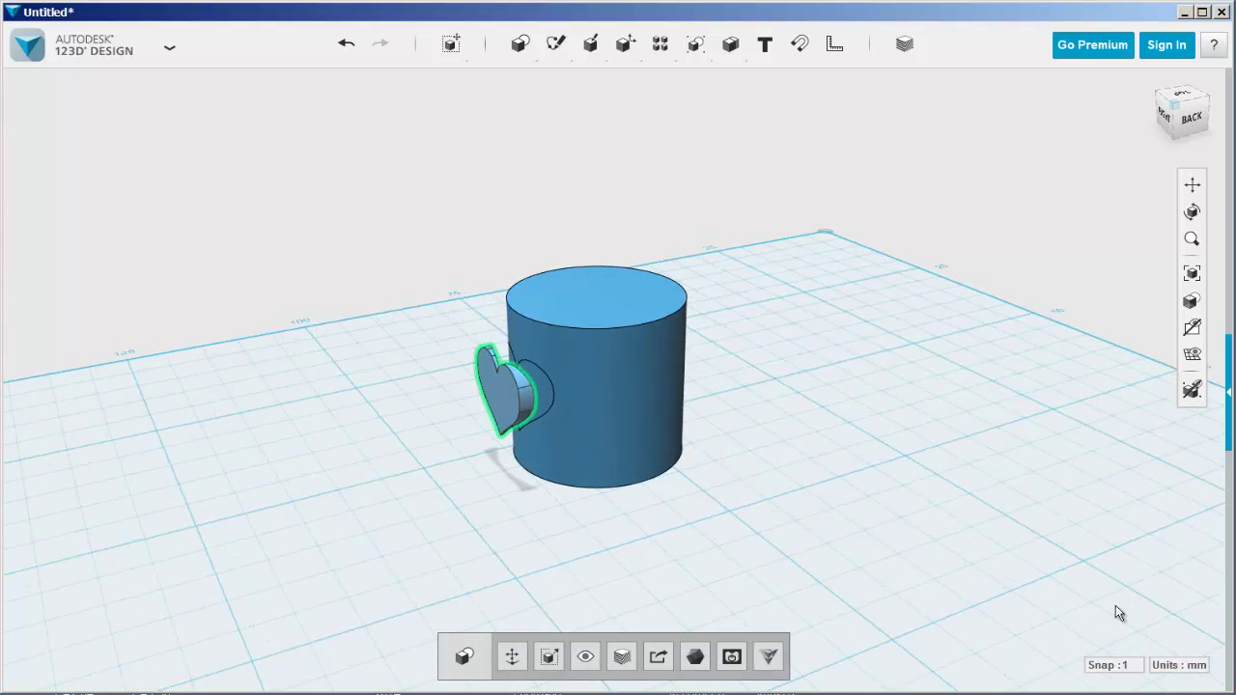
{"action": "key", "text": "Delete"}
{"action": "scroll", "coordinate": [1115, 606], "scroll_direction": "up", "scroll_amount": 3}
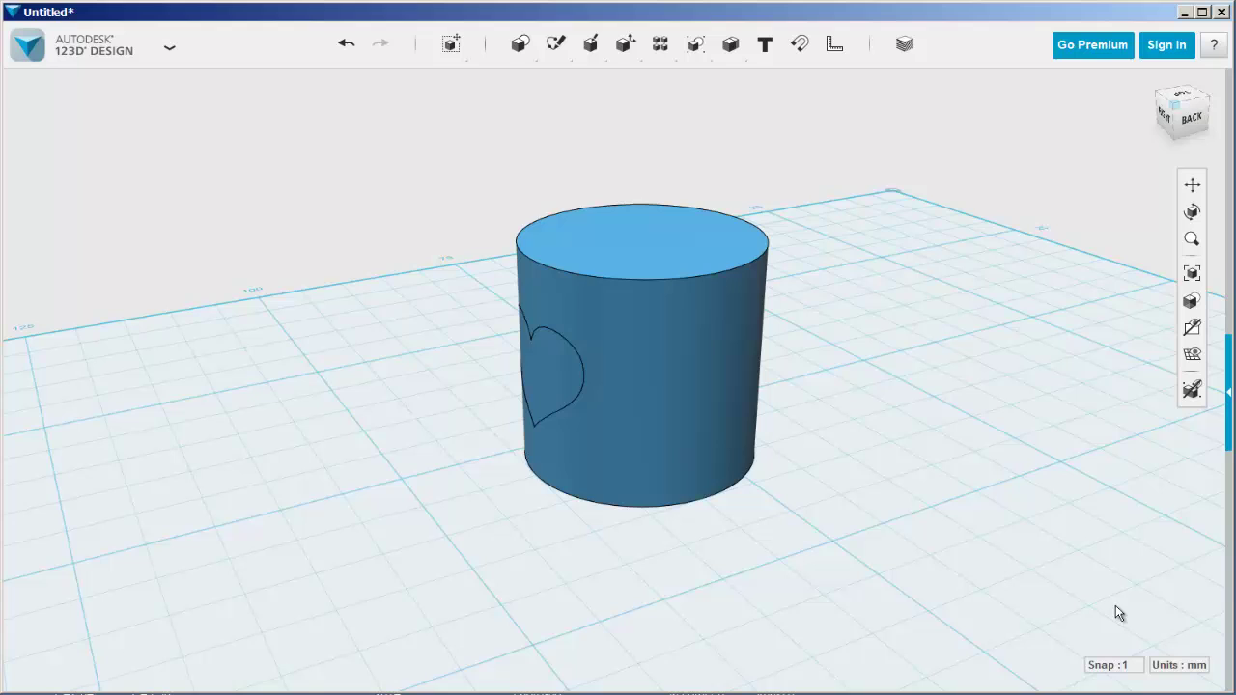
{"action": "right_click_drag", "start_coordinate": [1116, 606], "coordinate": [1116, 606]}
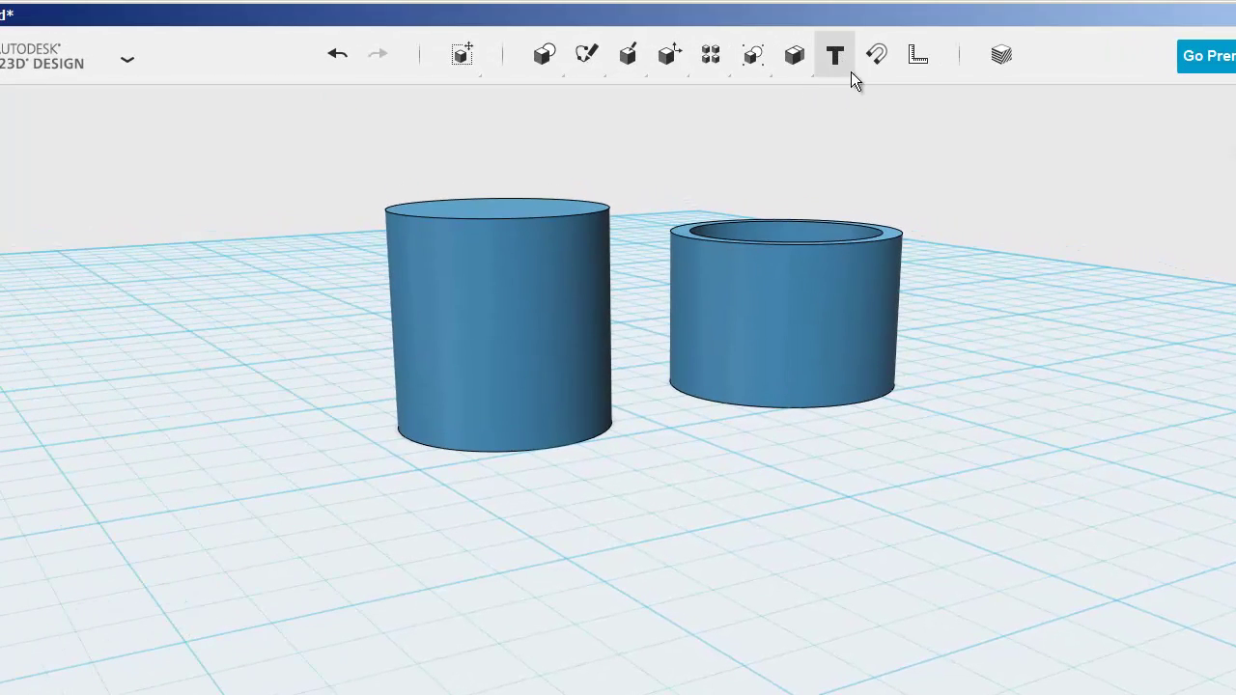
Place the text "ABC" on the grid in front of the cylinder and ring, in Arial, 10 mm high, at a 90 degree angle.
{"action": "left_click", "coordinate": [851, 74]}
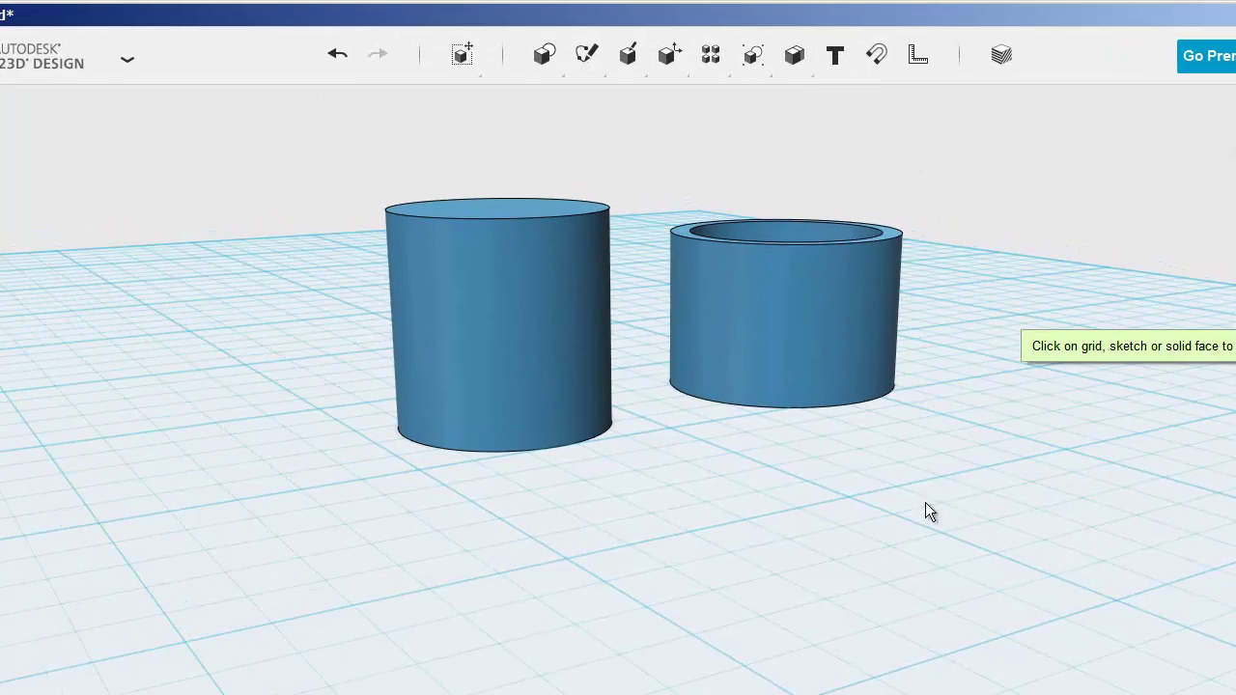
{"action": "left_click", "coordinate": [897, 576]}
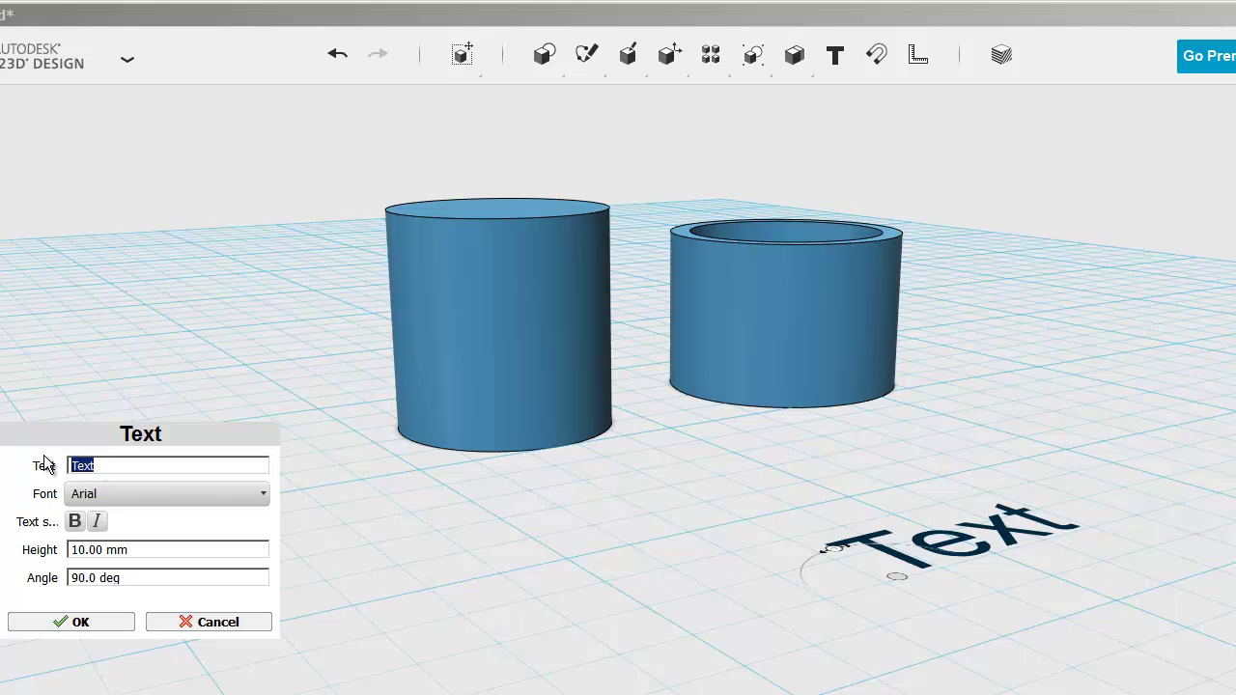
{"action": "type", "text": "ABC"}
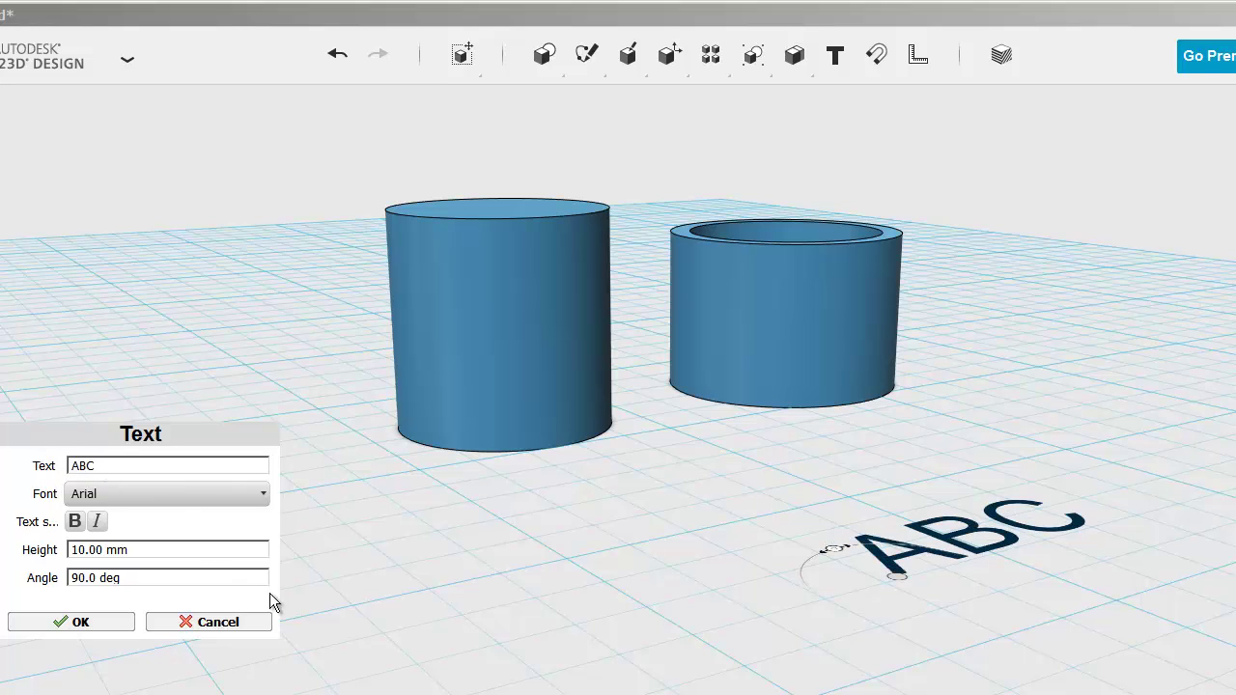
{"action": "left_click", "coordinate": [56, 622]}
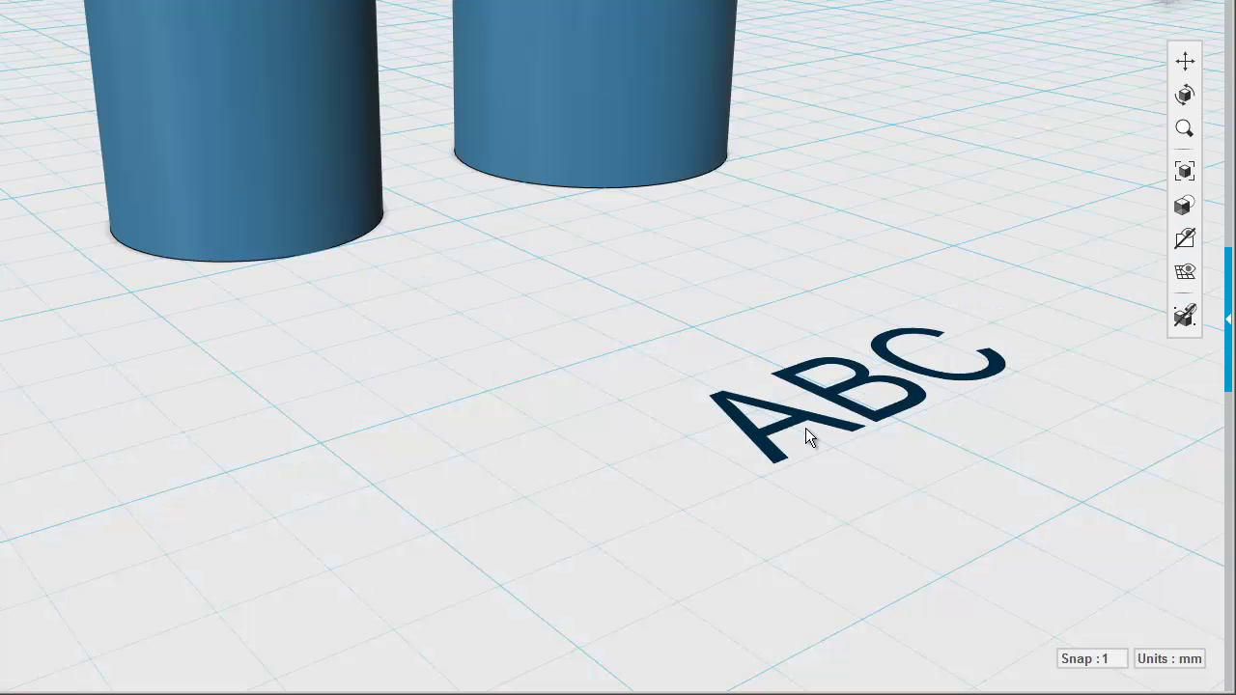
Rotate the flat ABC text about its horizontal axis so the letters stand upright on the grid.
{"action": "left_click", "coordinate": [765, 443]}
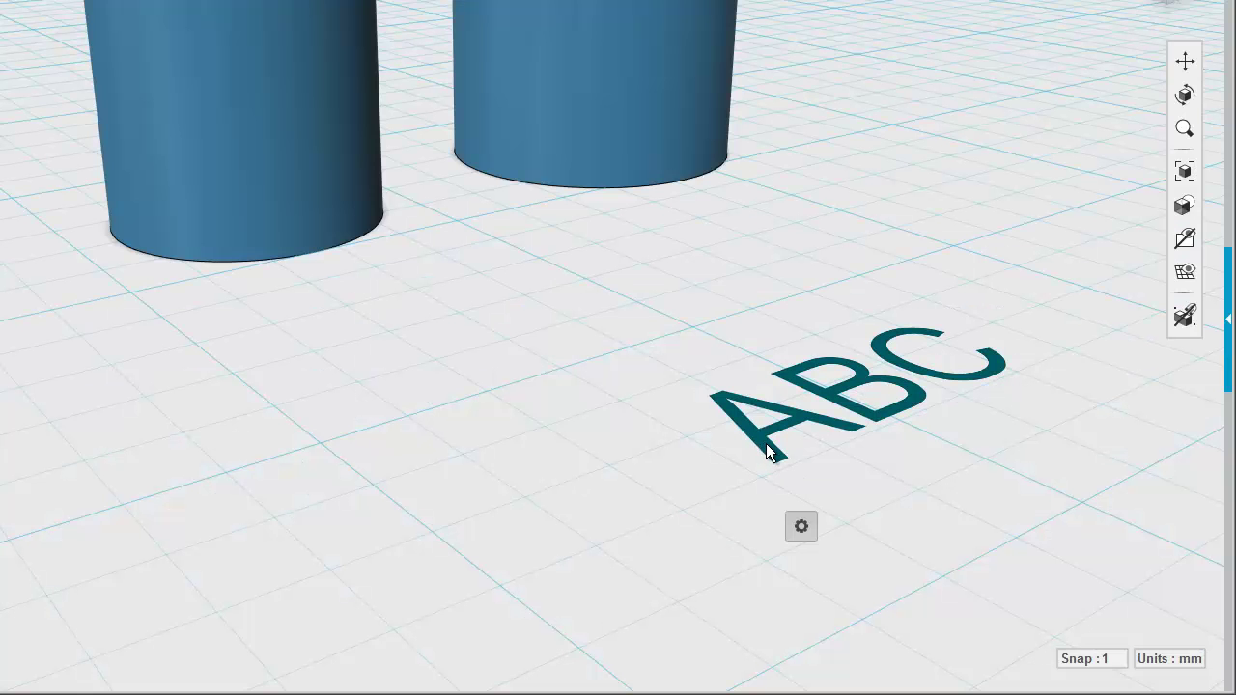
{"action": "mouse_move", "coordinate": [800, 526]}
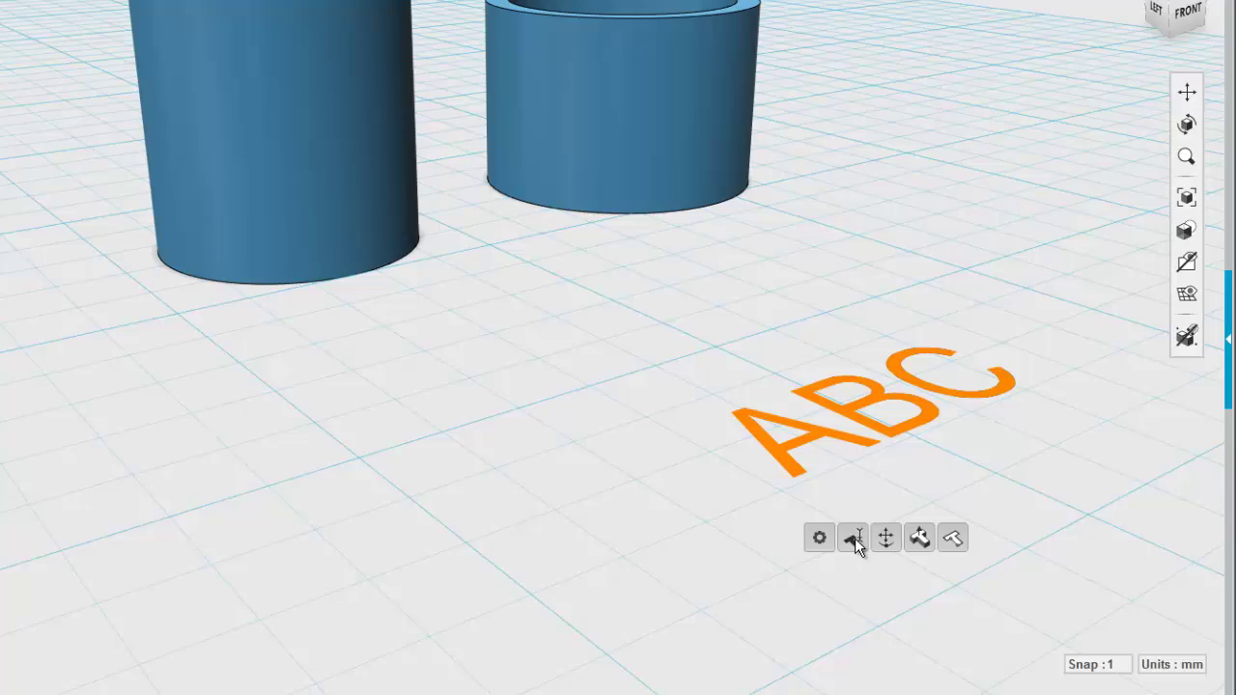
{"action": "left_click", "coordinate": [869, 534]}
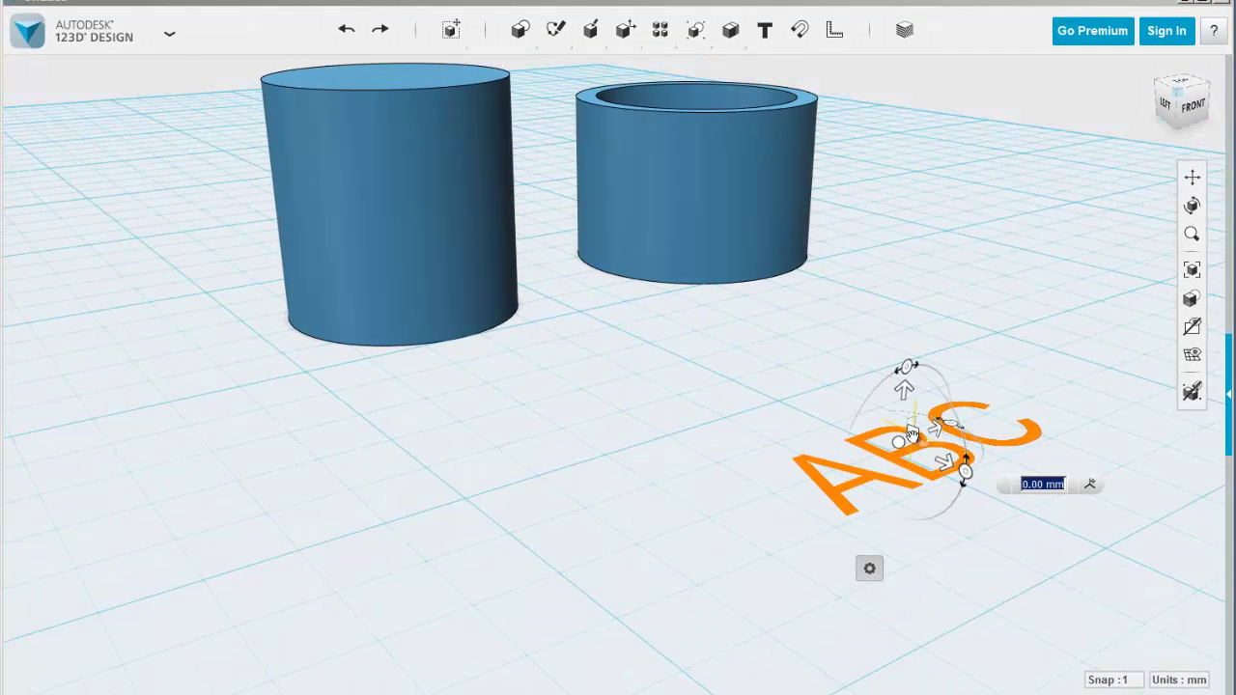
{"action": "left_click_drag", "start_coordinate": [965, 472], "coordinate": [888, 516]}
{"action": "left_click", "coordinate": [735, 461]}
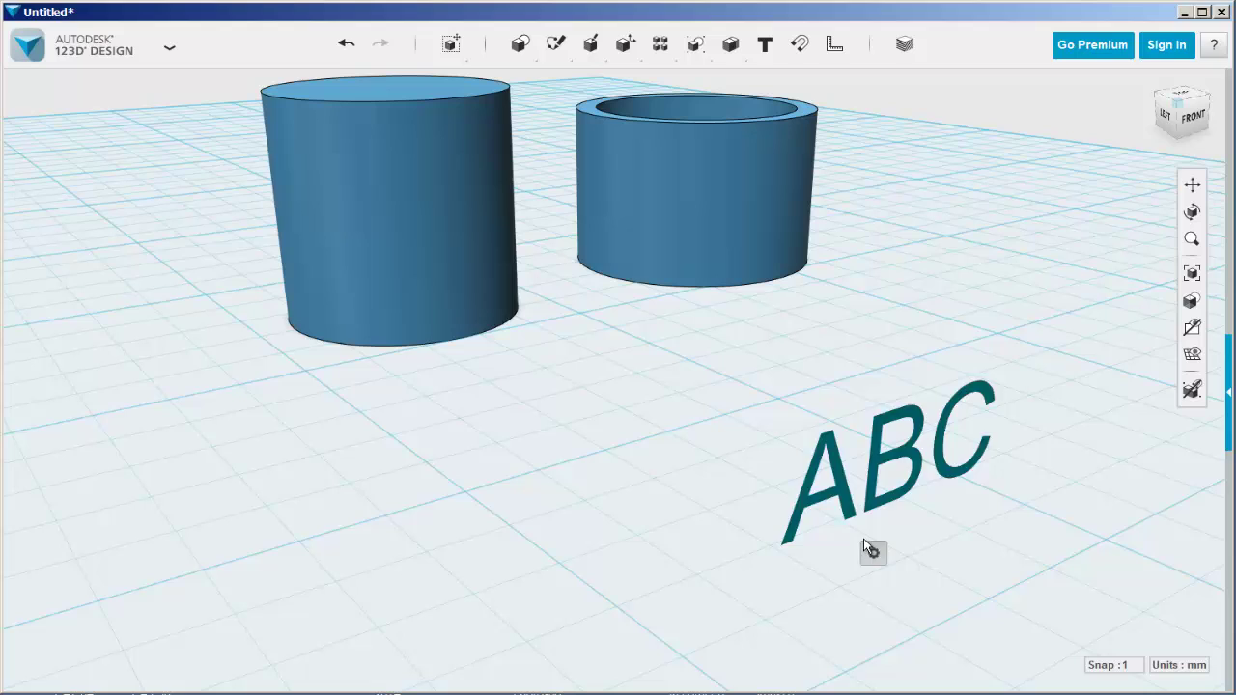
Set the upright ABC text's height to 5 mm.
{"action": "left_click", "coordinate": [865, 542]}
{"action": "left_click", "coordinate": [898, 555]}
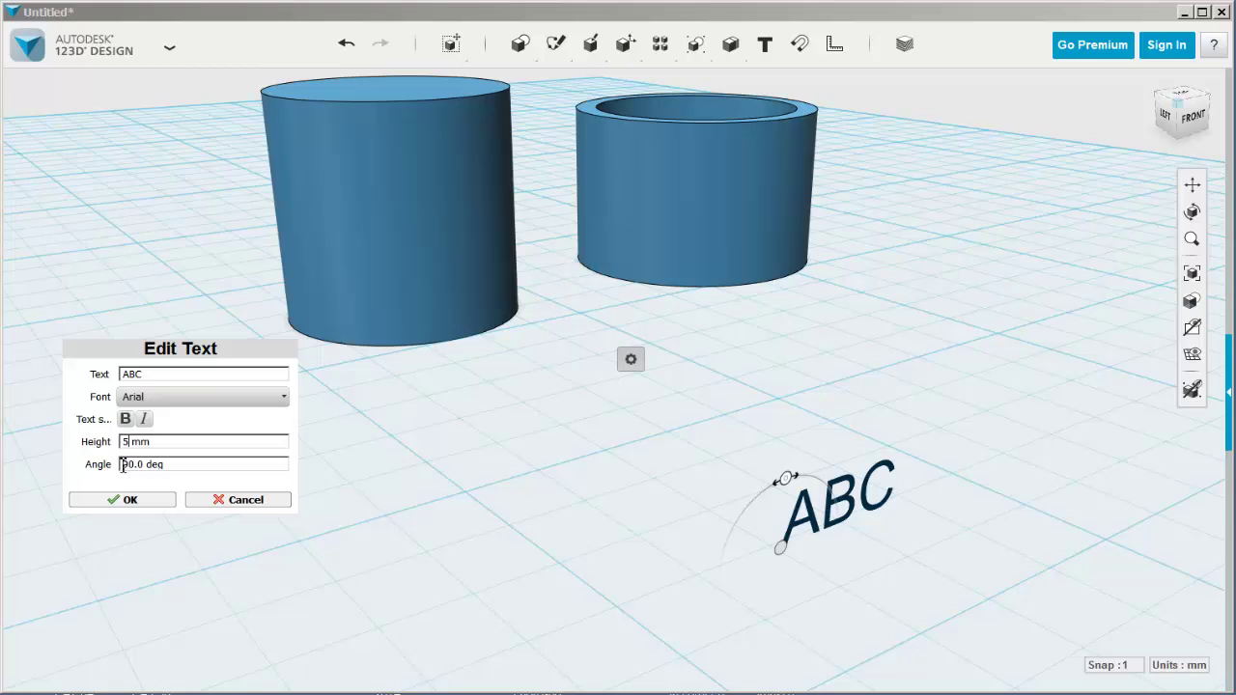
{"action": "left_click", "coordinate": [129, 500]}
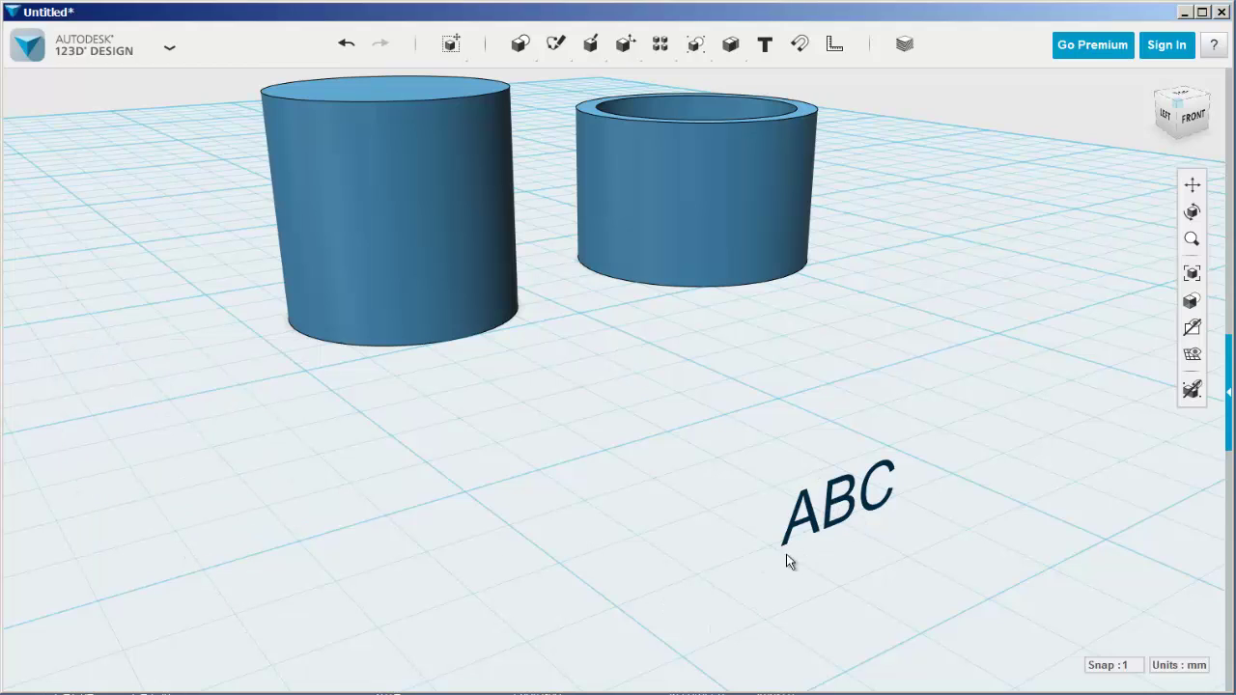
Extrude the upright ABC text 8 mm forward into solid letters.
{"action": "scroll", "coordinate": [833, 512], "scroll_direction": "up", "scroll_amount": 3}
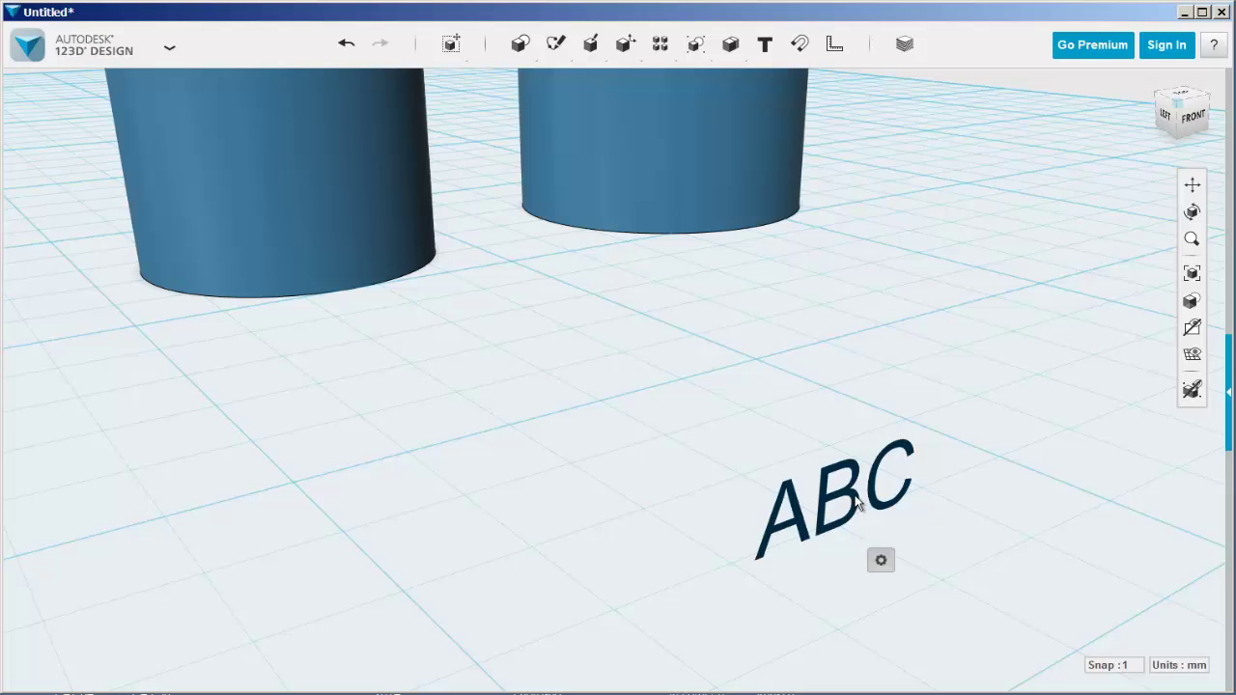
{"action": "mouse_move", "coordinate": [882, 563]}
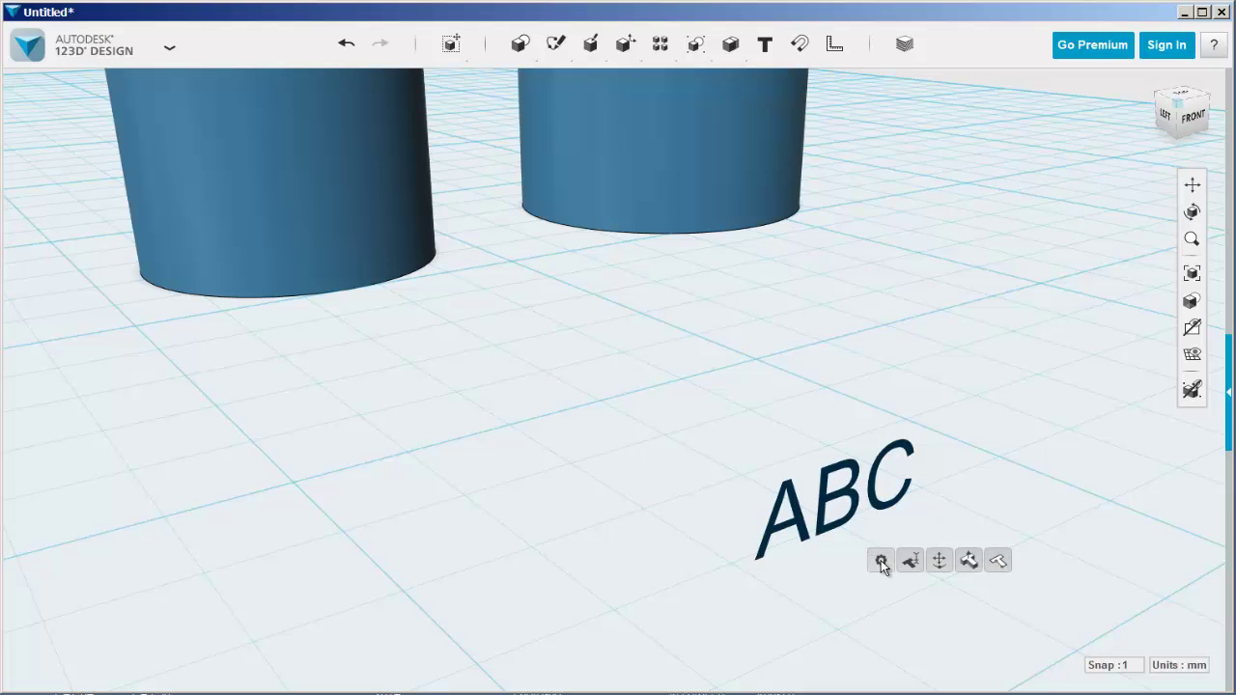
{"action": "left_click", "coordinate": [970, 562]}
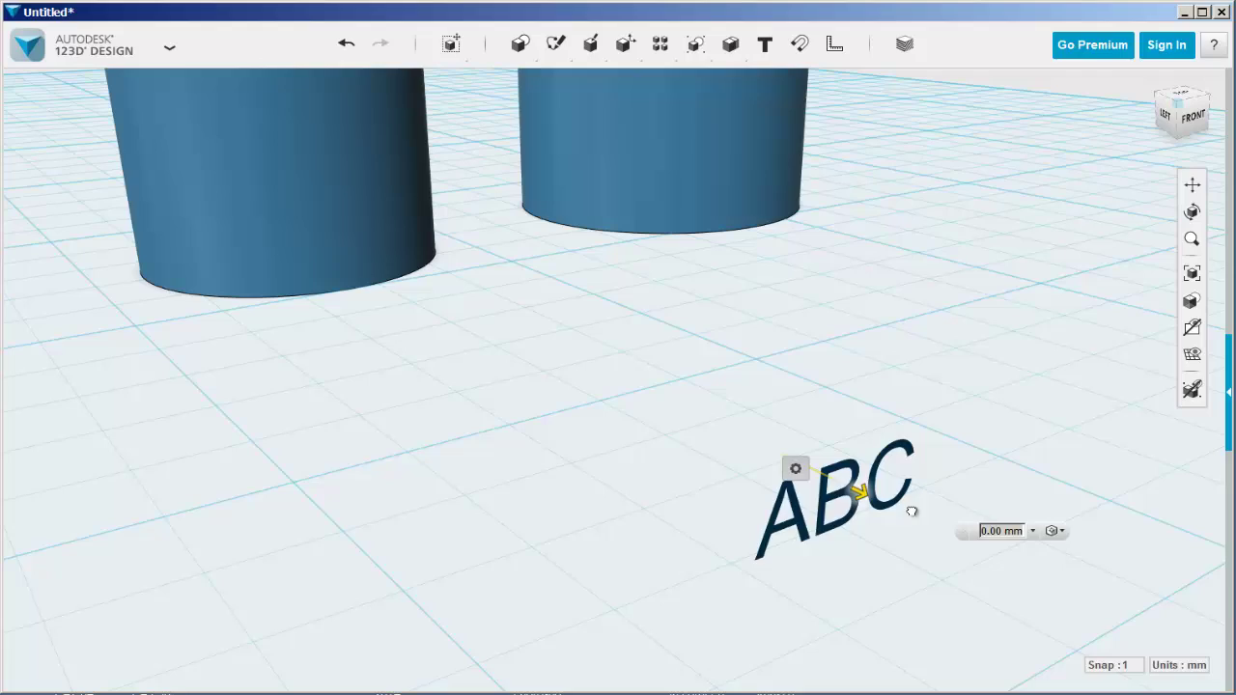
{"action": "left_click_drag", "start_coordinate": [911, 511], "coordinate": [1060, 579]}
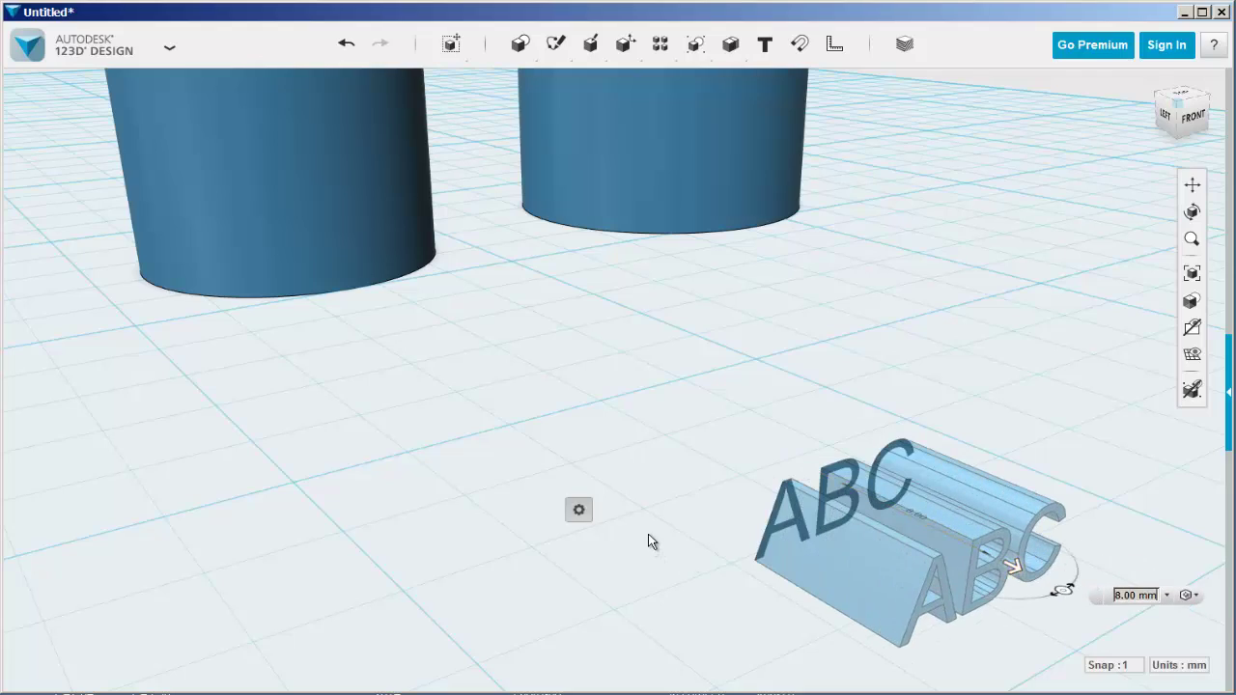
Hide the sketches so only the solid letters, cylinder and ring are displayed.
{"action": "scroll", "coordinate": [675, 525], "scroll_direction": "down", "scroll_amount": 3}
{"action": "right_click_drag", "start_coordinate": [675, 526], "coordinate": [771, 340]}
{"action": "scroll", "coordinate": [811, 371], "scroll_direction": "up", "scroll_amount": 2}
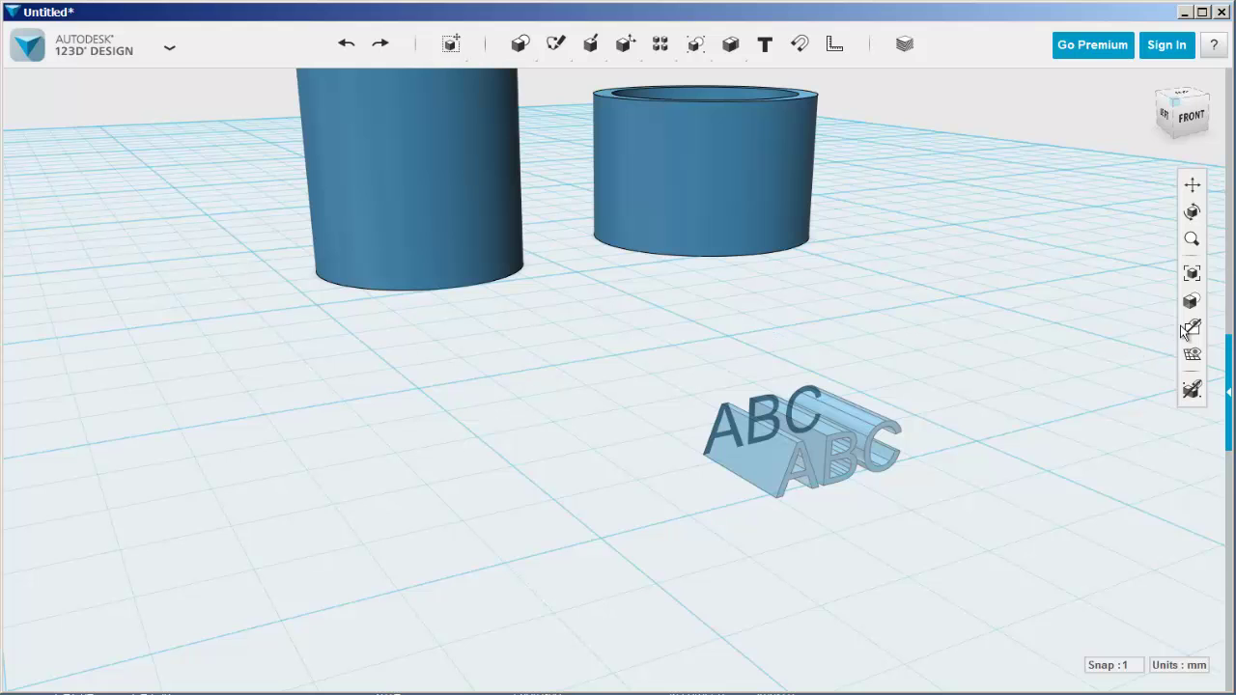
{"action": "mouse_move", "coordinate": [1188, 329]}
{"action": "left_click", "coordinate": [1138, 387]}
In top view, shift the letters 16 mm sideways, bring them to the cylinder's front, centre them 5 mm back and push them 3 mm further in.
{"action": "scroll", "coordinate": [890, 321], "scroll_direction": "down", "scroll_amount": 5}
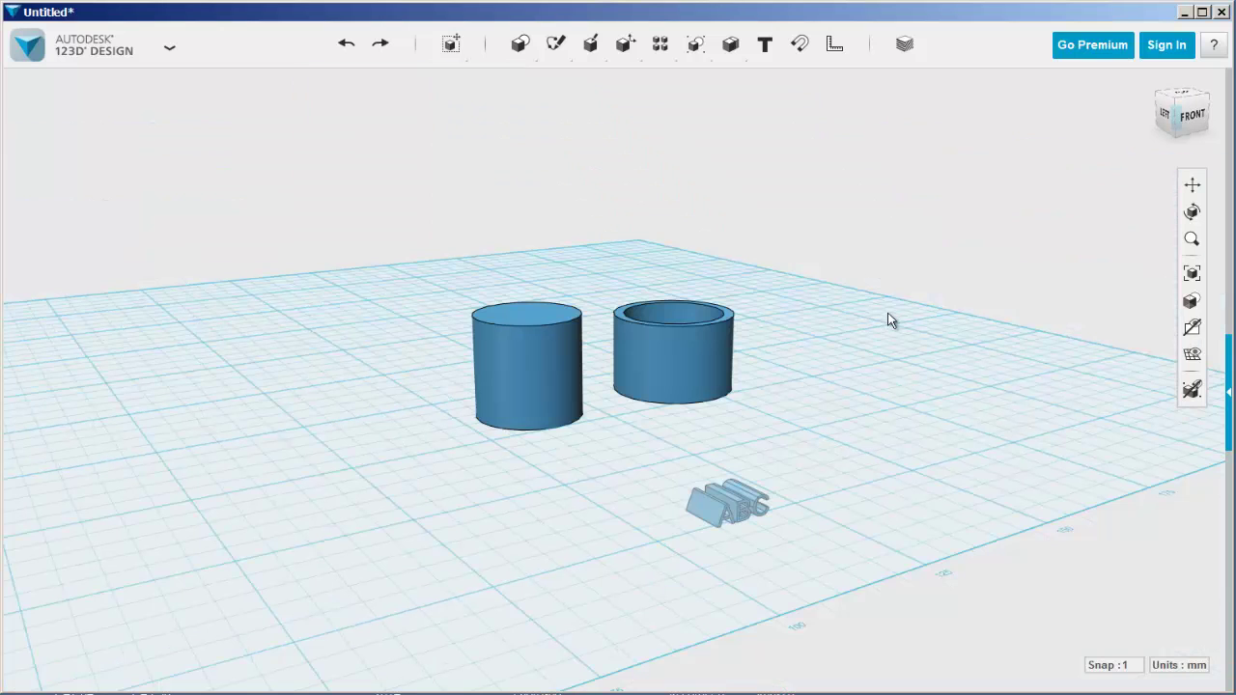
{"action": "left_click", "coordinate": [1182, 96]}
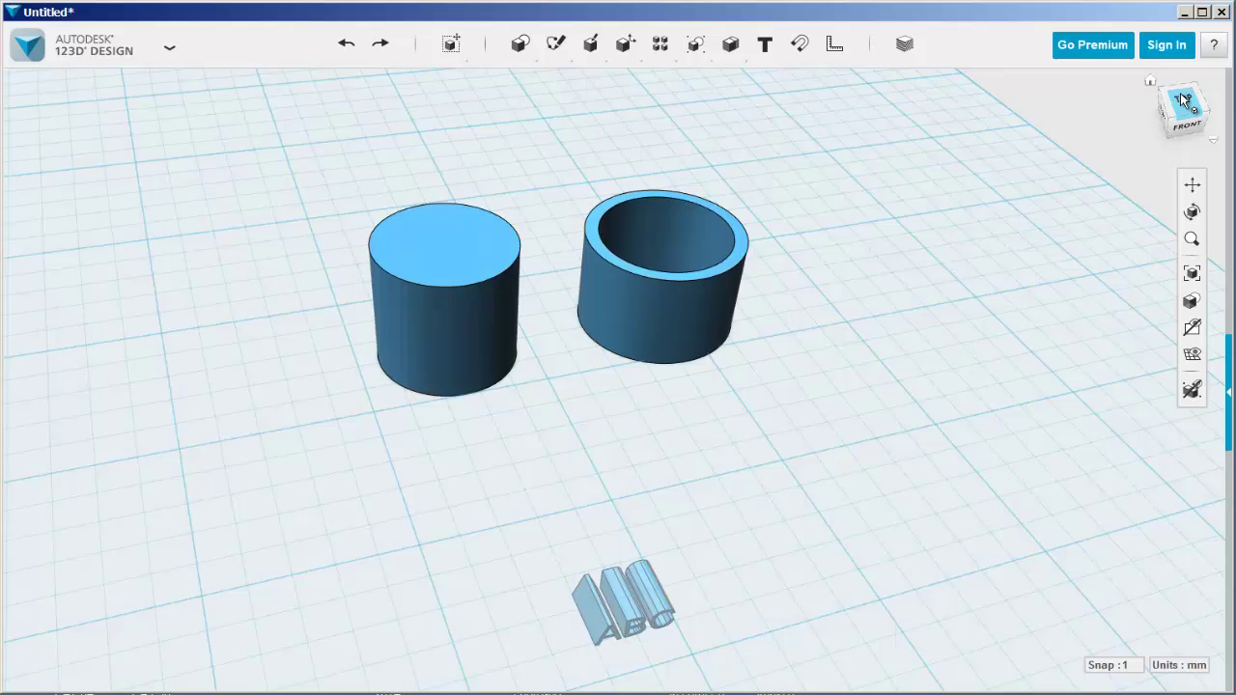
{"action": "left_click_drag", "start_coordinate": [635, 585], "coordinate": [660, 645]}
{"action": "left_click", "coordinate": [512, 658]}
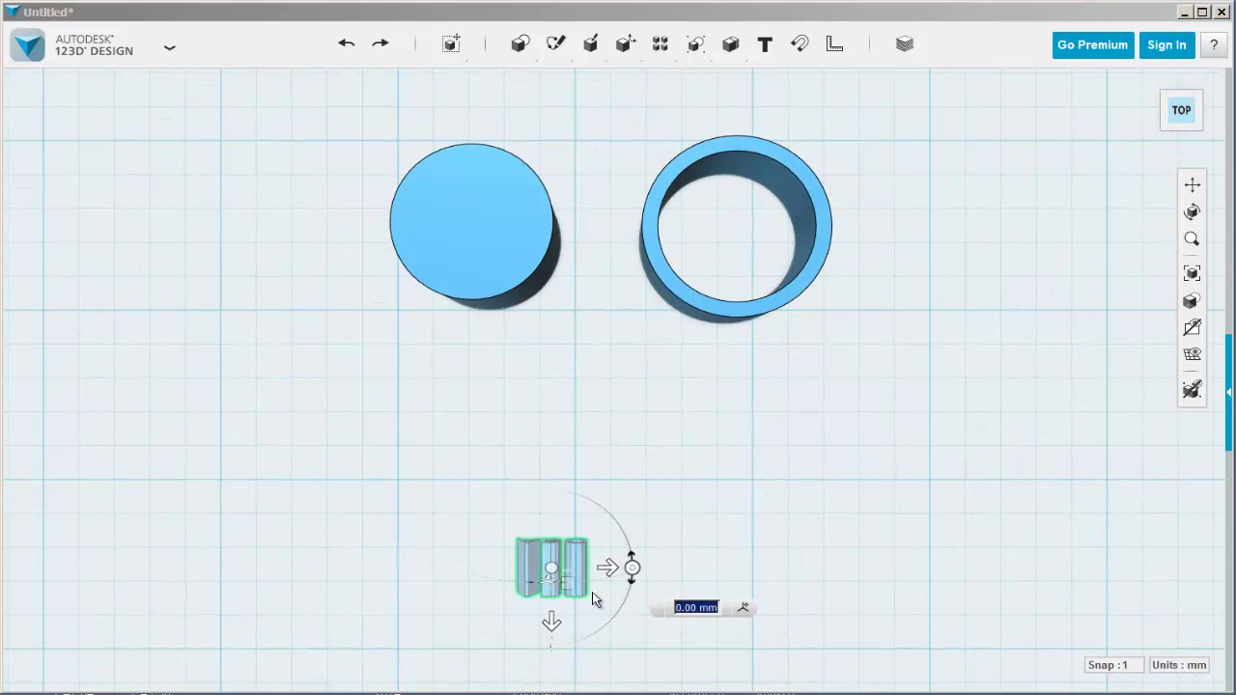
{"action": "left_click_drag", "start_coordinate": [611, 570], "coordinate": [499, 570]}
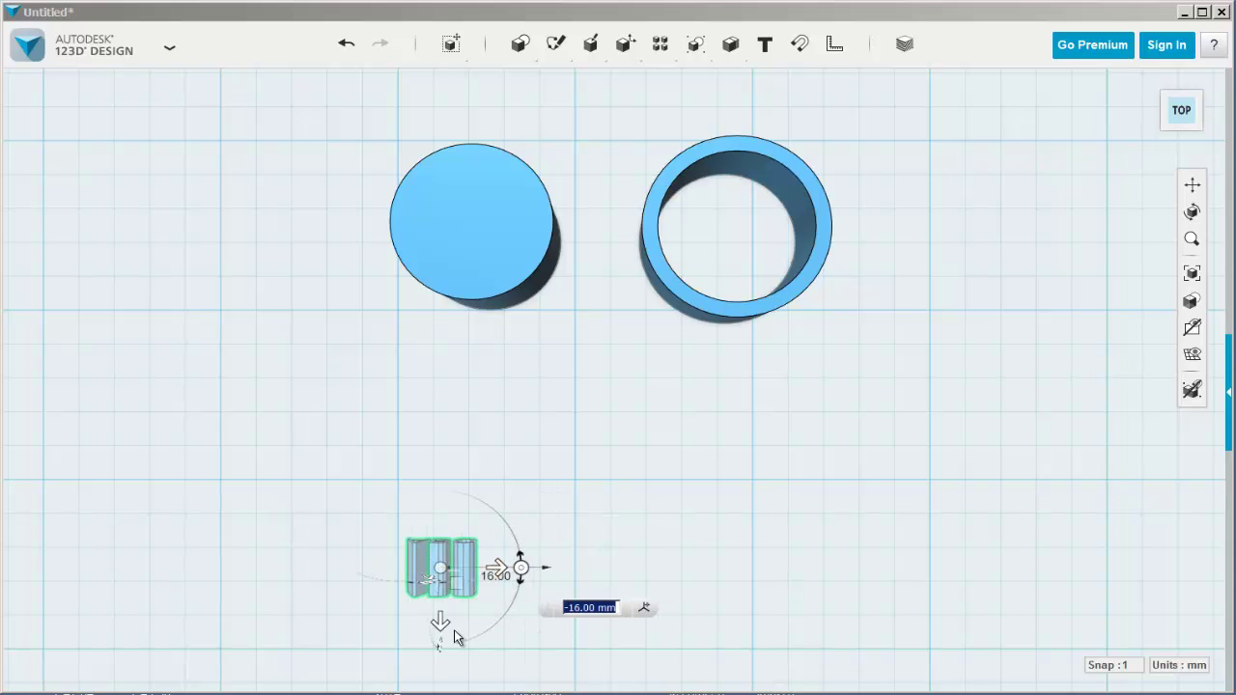
{"action": "left_click_drag", "start_coordinate": [440, 623], "coordinate": [439, 384]}
{"action": "left_click_drag", "start_coordinate": [498, 323], "coordinate": [532, 316]}
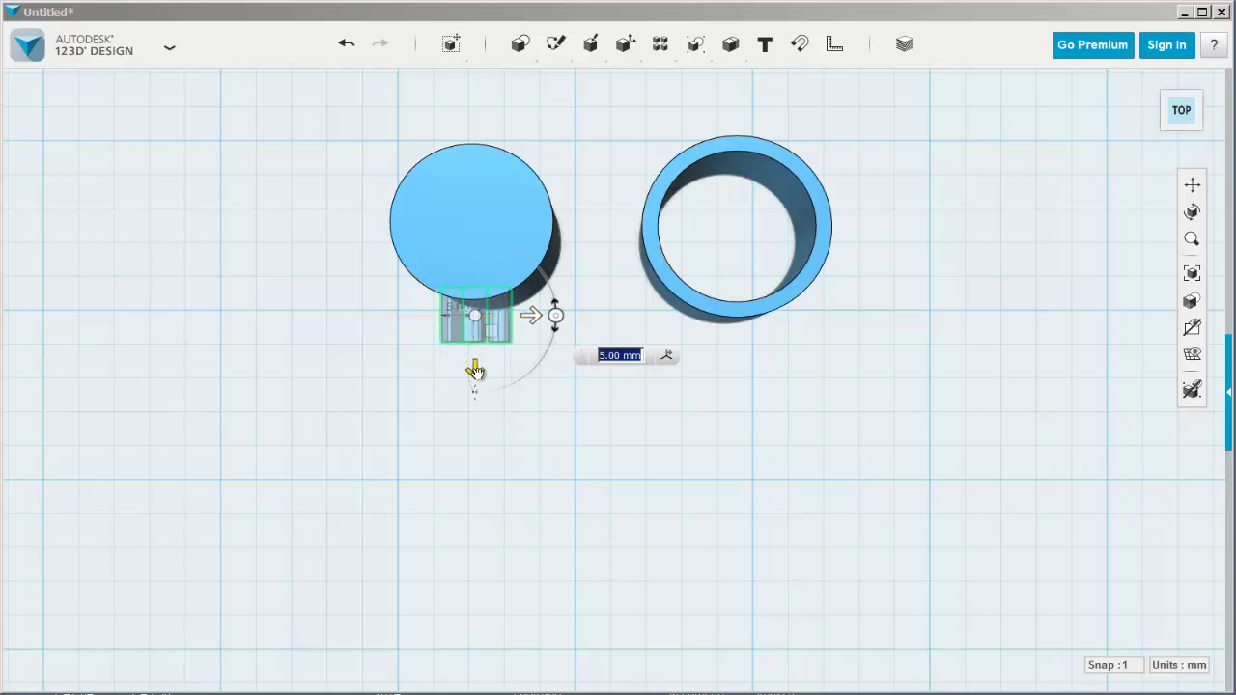
{"action": "left_click_drag", "start_coordinate": [474, 369], "coordinate": [475, 349]}
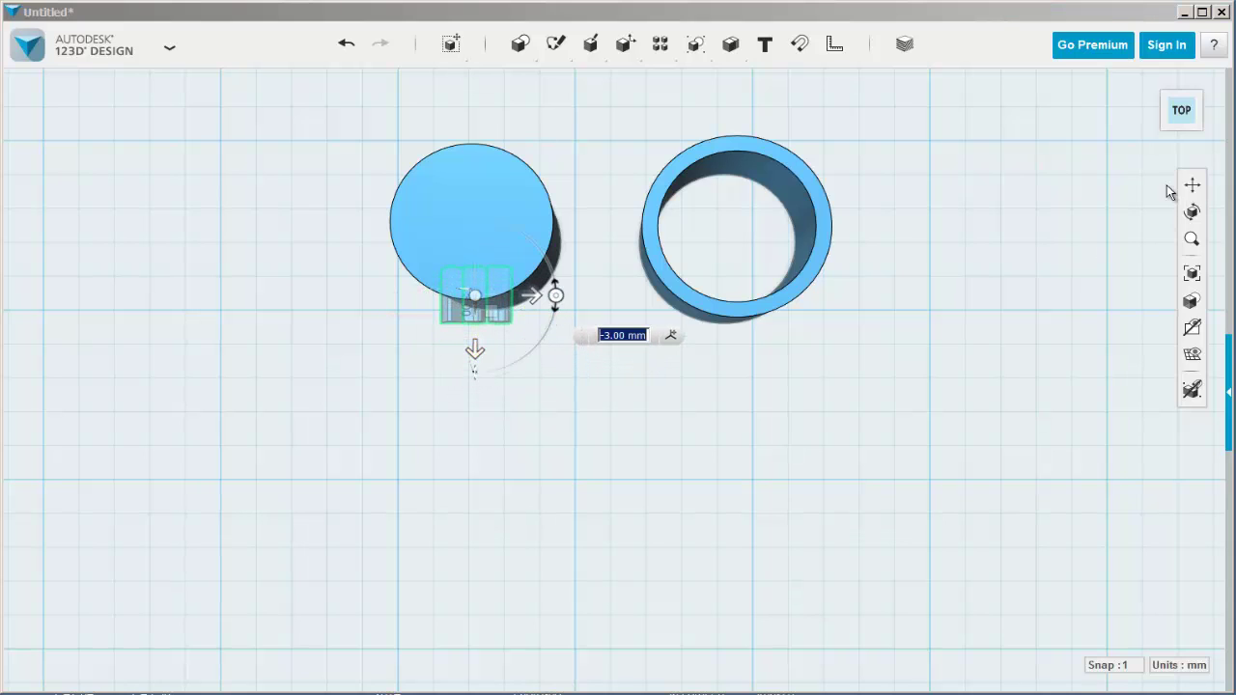
Return to the home view and raise the ABC letters to about mid-height on the cylinder's front wall.
{"action": "left_click", "coordinate": [1150, 81]}
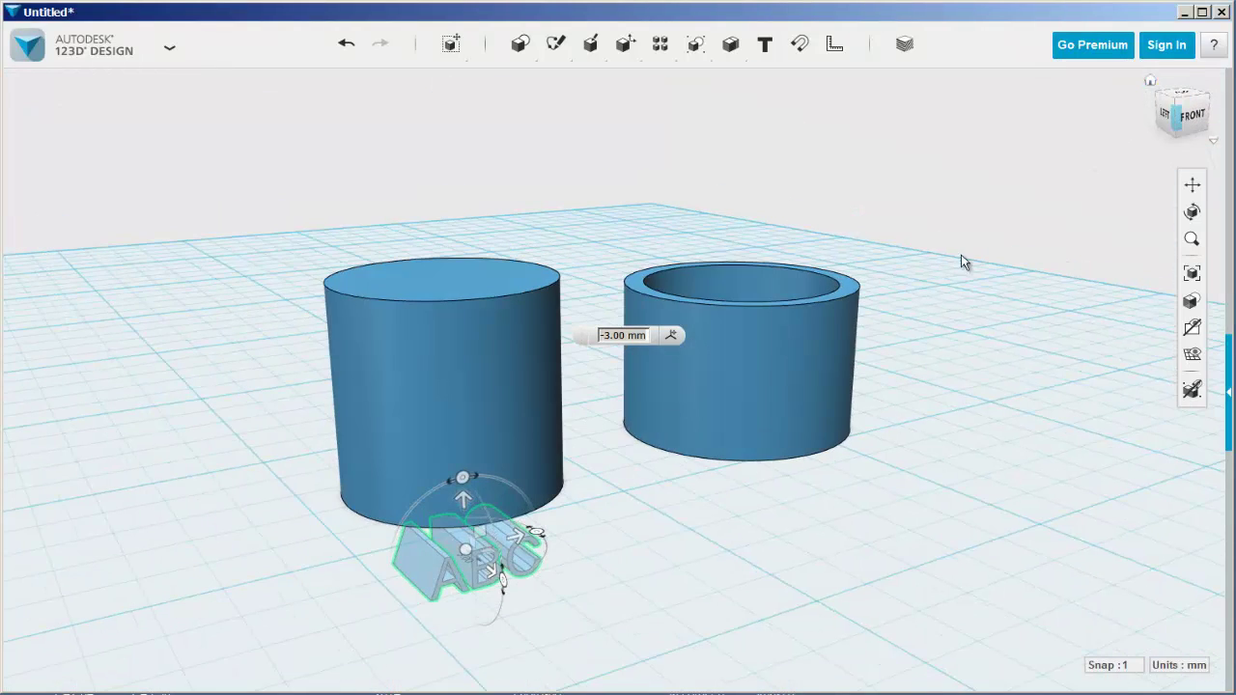
{"action": "left_click_drag", "start_coordinate": [458, 501], "coordinate": [454, 345]}
{"action": "left_click", "coordinate": [231, 437]}
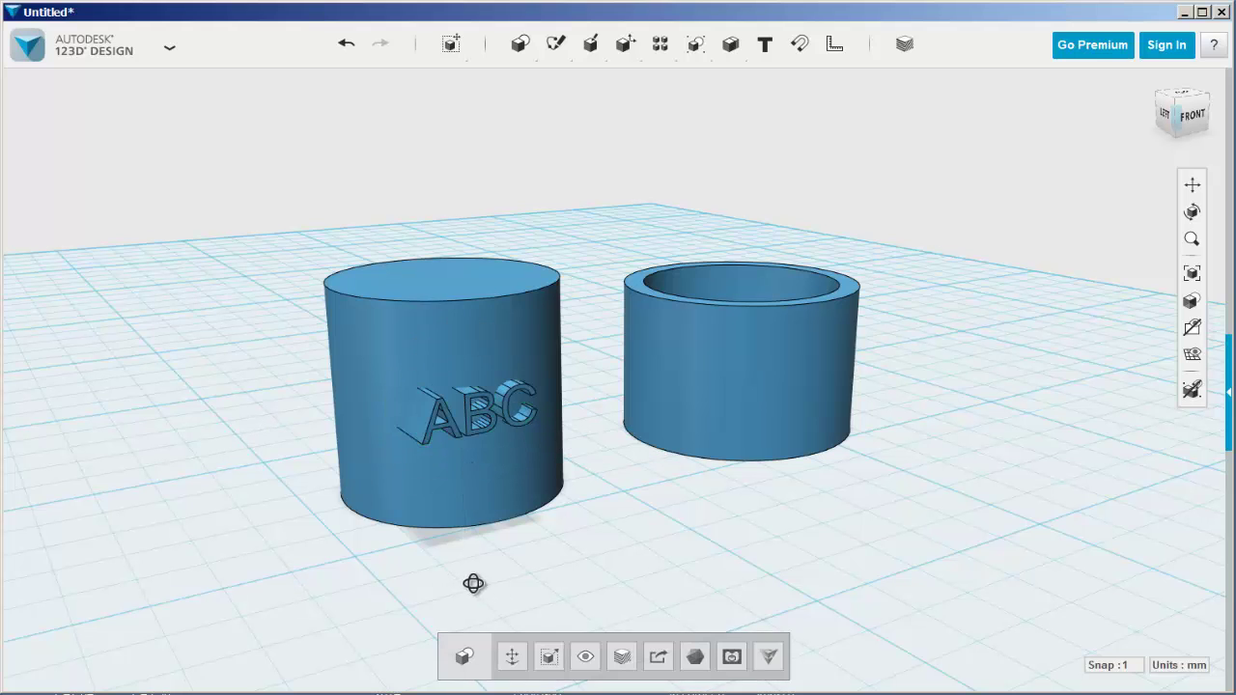
{"action": "right_click_drag", "start_coordinate": [474, 584], "coordinate": [537, 613]}
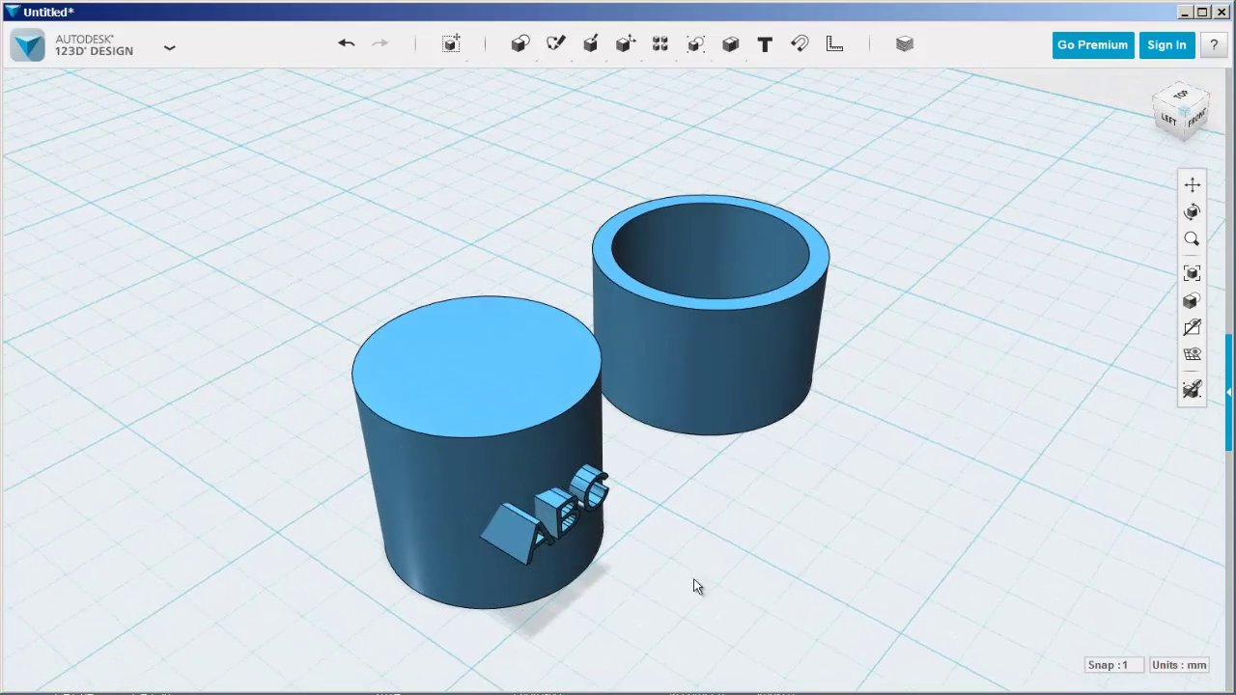
In top view, move the ring 33 mm towards the solid cylinder so that it encircles it.
{"action": "left_click", "coordinate": [1180, 96]}
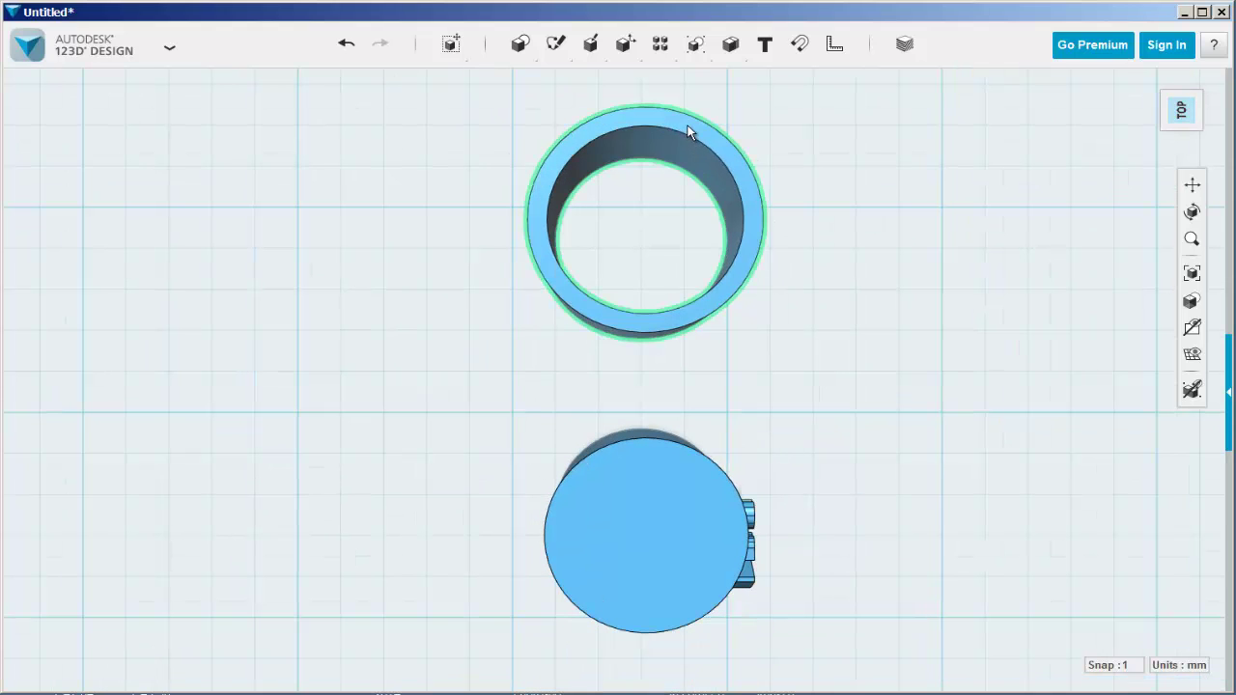
{"action": "left_click", "coordinate": [689, 130]}
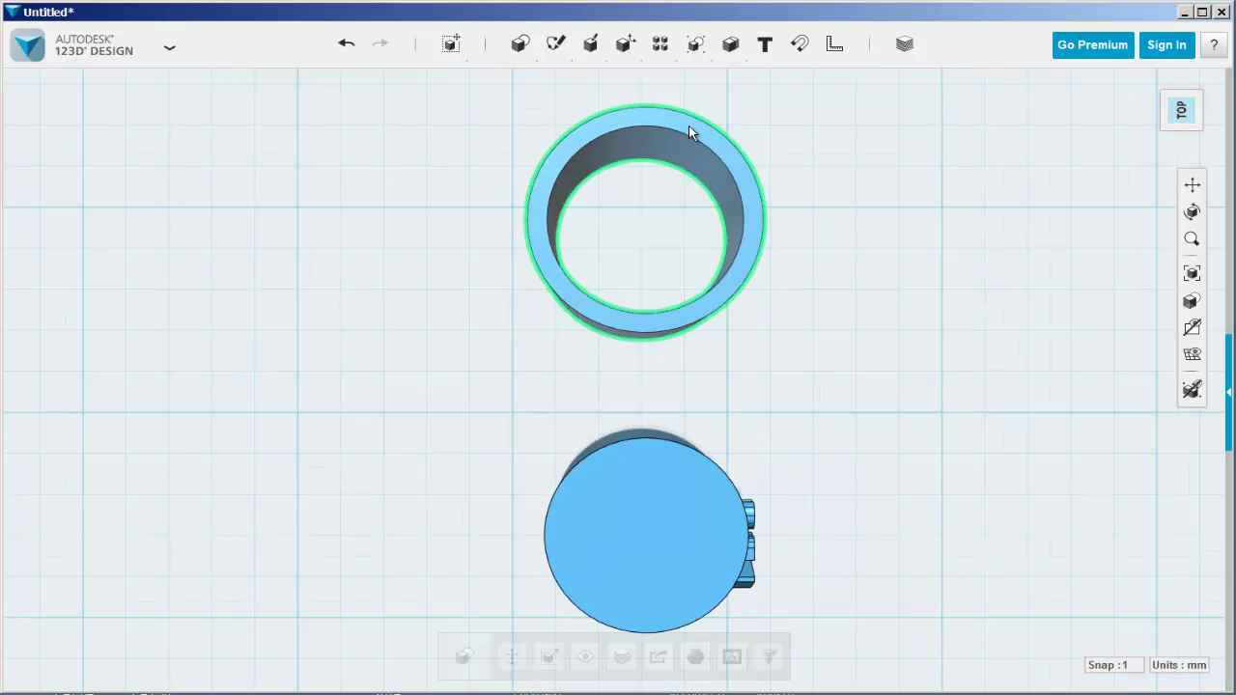
{"action": "left_click", "coordinate": [512, 657]}
{"action": "scroll", "coordinate": [519, 505], "scroll_direction": "down", "scroll_amount": 1}
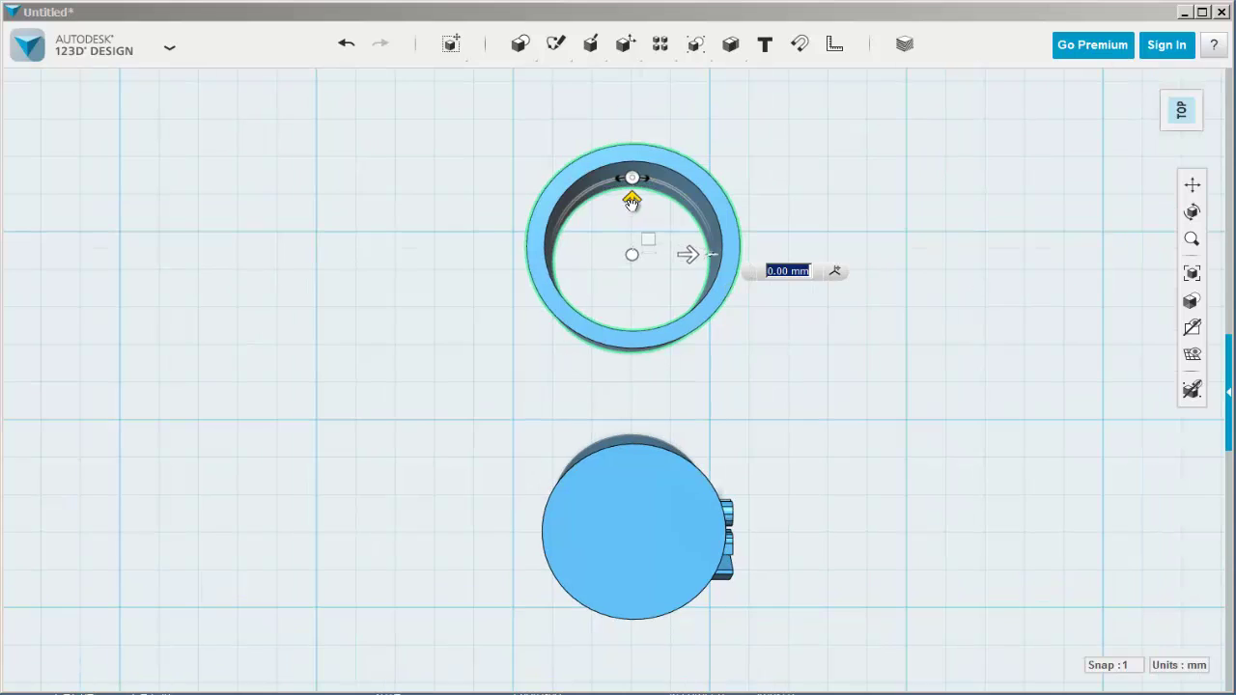
{"action": "left_click_drag", "start_coordinate": [632, 201], "coordinate": [633, 464]}
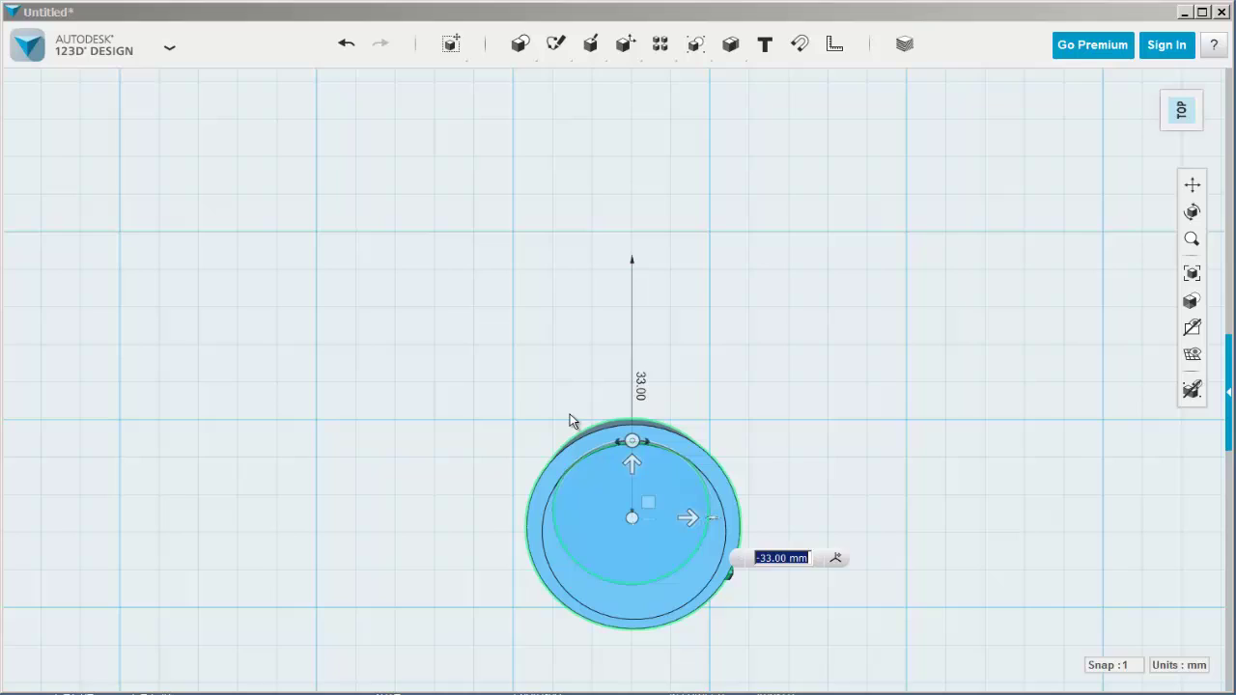
Switch to orthographic projection to check that the ring and cylinder are concentric, and finish the ring's move.
{"action": "middle_click_drag", "start_coordinate": [572, 419], "coordinate": [580, 296]}
{"action": "scroll", "coordinate": [455, 414], "scroll_direction": "up", "scroll_amount": 3}
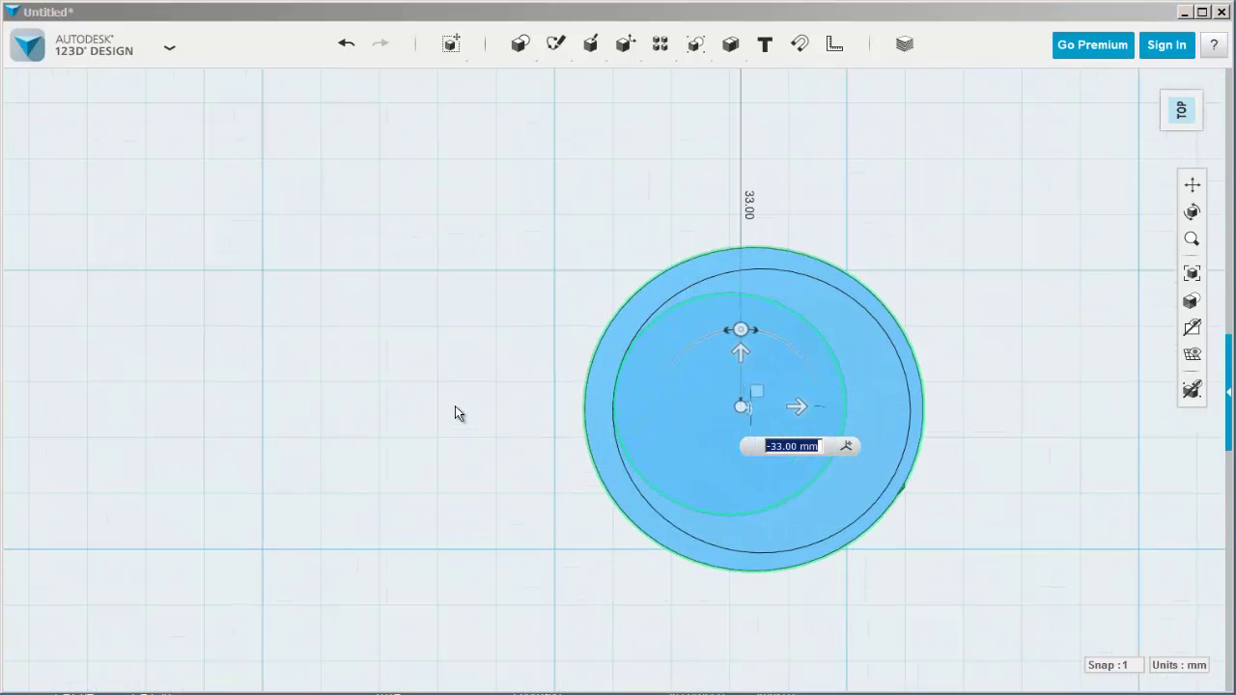
{"action": "middle_click_drag", "start_coordinate": [400, 406], "coordinate": [339, 403]}
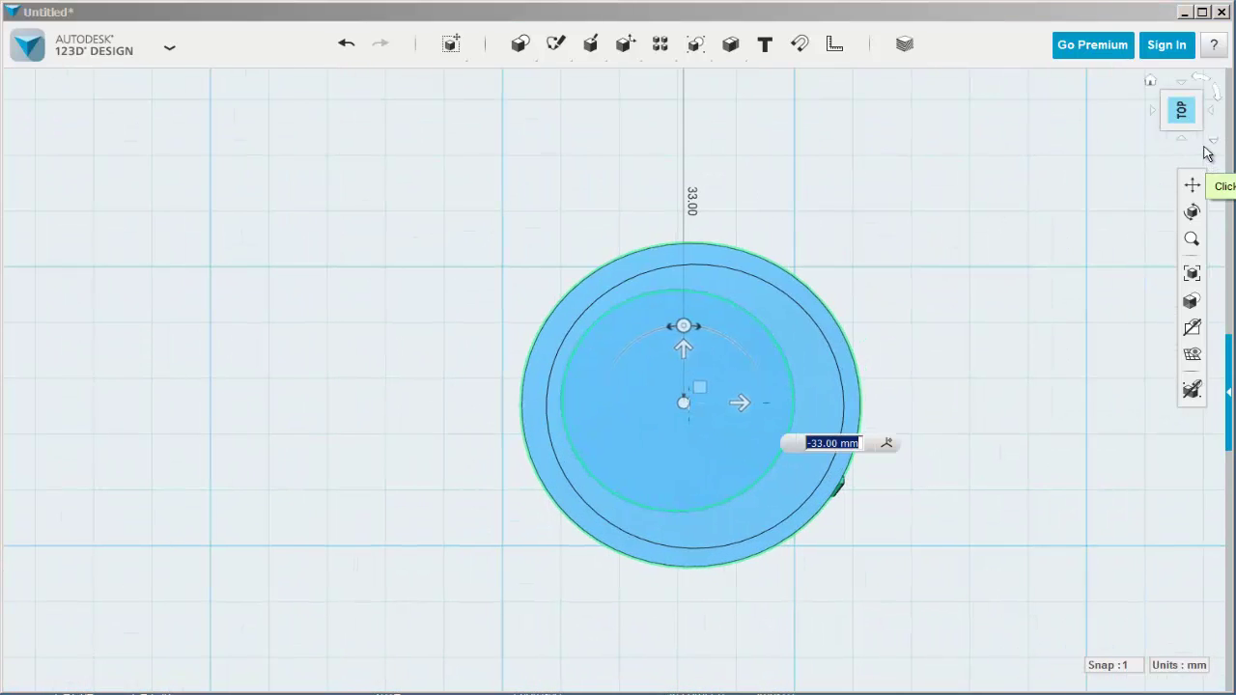
{"action": "left_click", "coordinate": [1215, 143]}
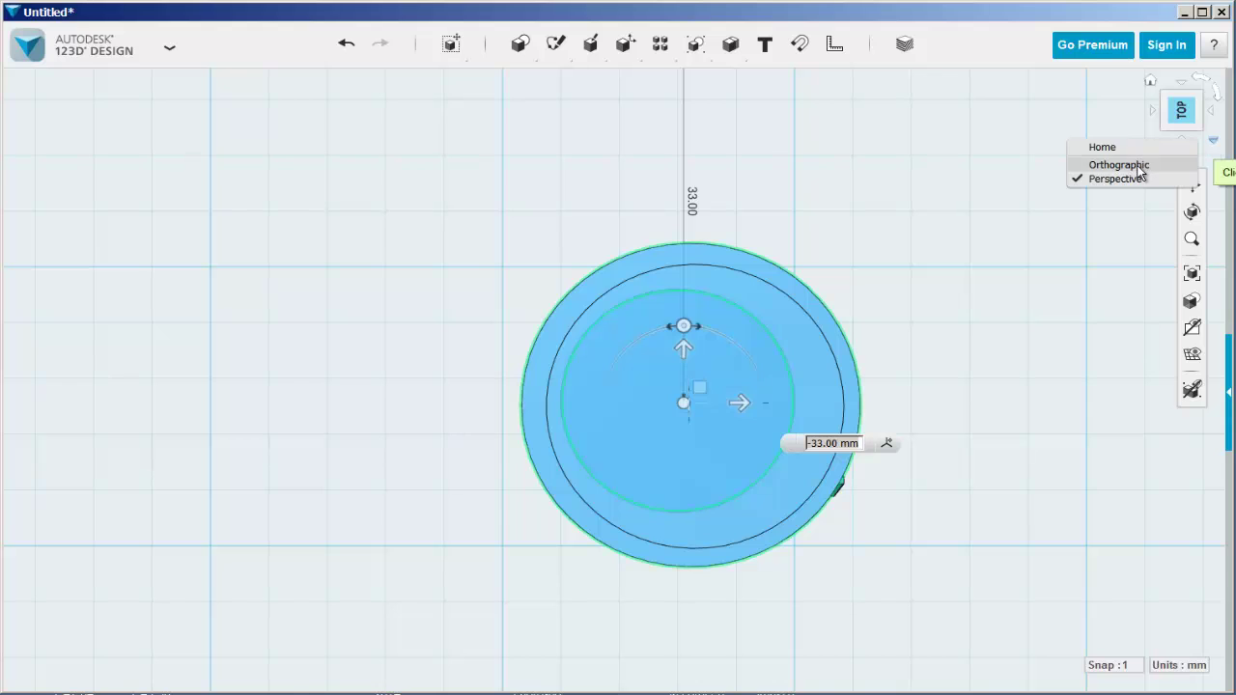
{"action": "left_click", "coordinate": [1138, 168]}
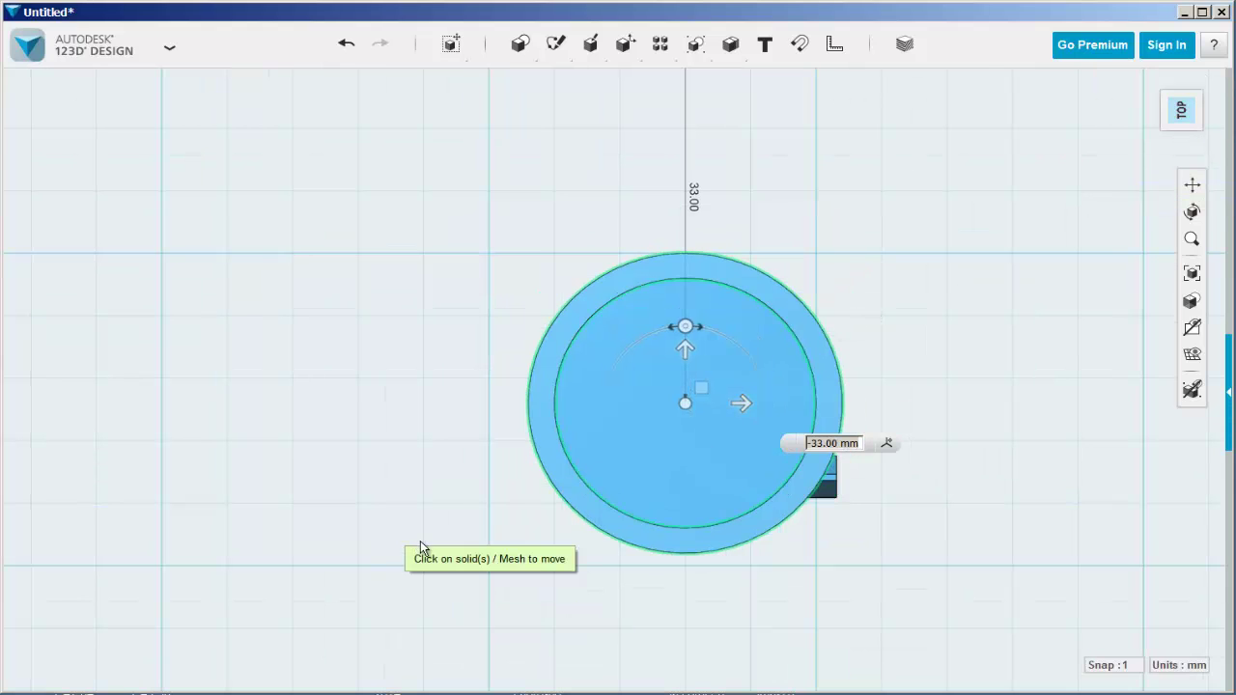
{"action": "left_click", "coordinate": [429, 494]}
{"action": "left_click", "coordinate": [429, 494]}
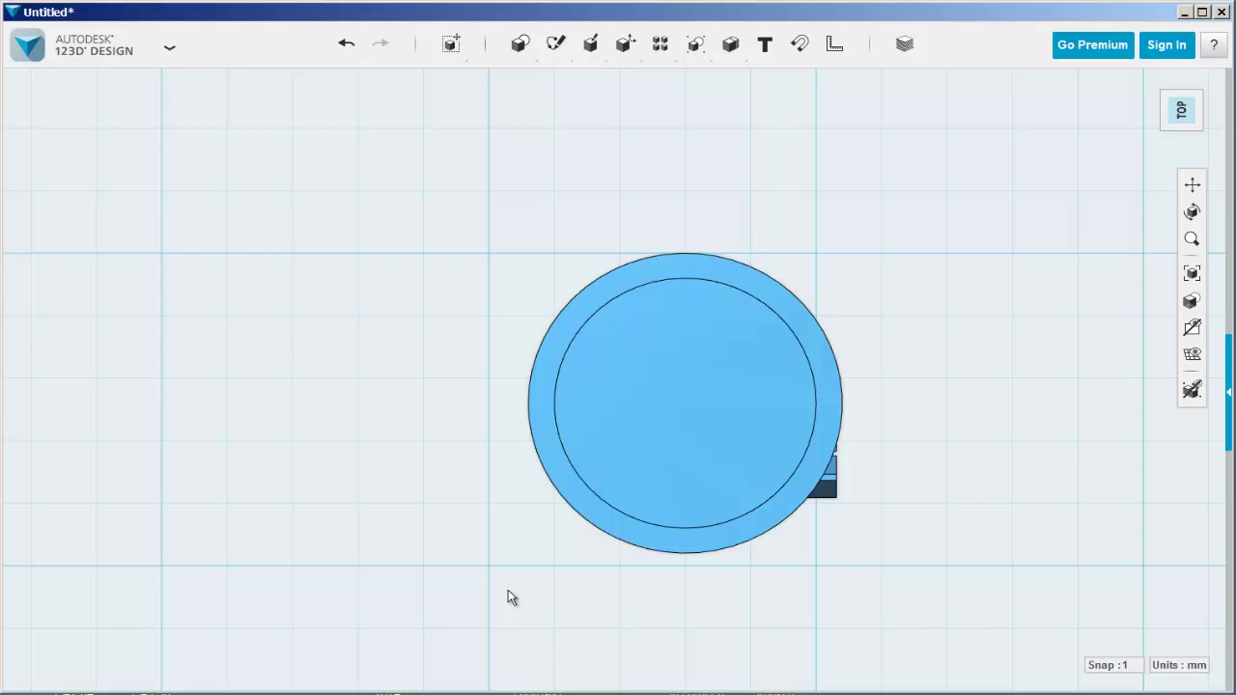
Return to perspective projection and raise the ring 22 mm straight up, clear of the ABC letters.
{"action": "right_click_drag", "start_coordinate": [508, 591], "coordinate": [483, 499]}
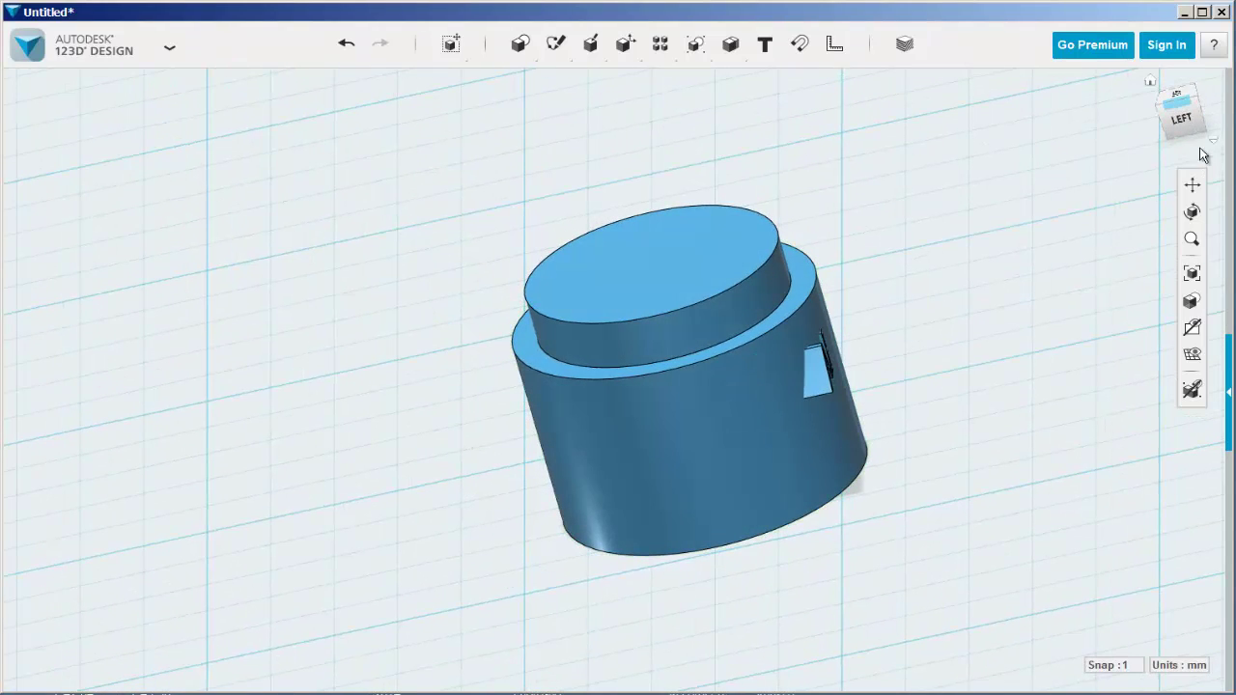
{"action": "left_click", "coordinate": [1214, 143]}
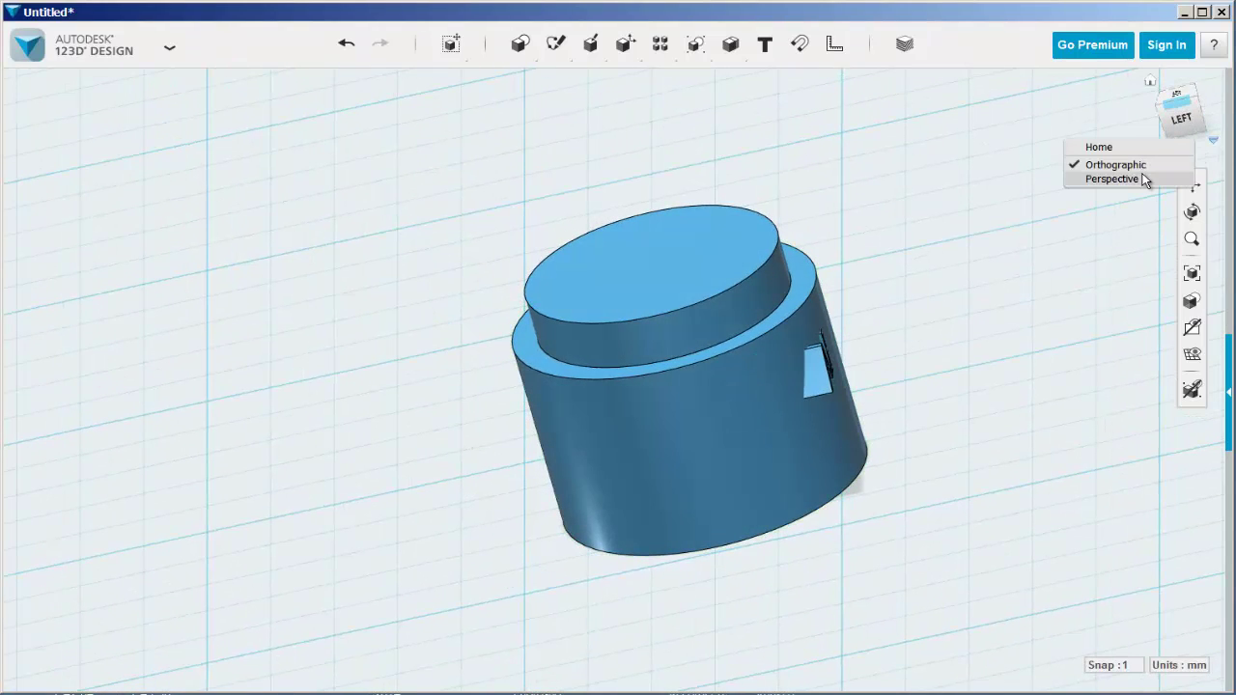
{"action": "right_click_drag", "start_coordinate": [421, 445], "coordinate": [421, 436]}
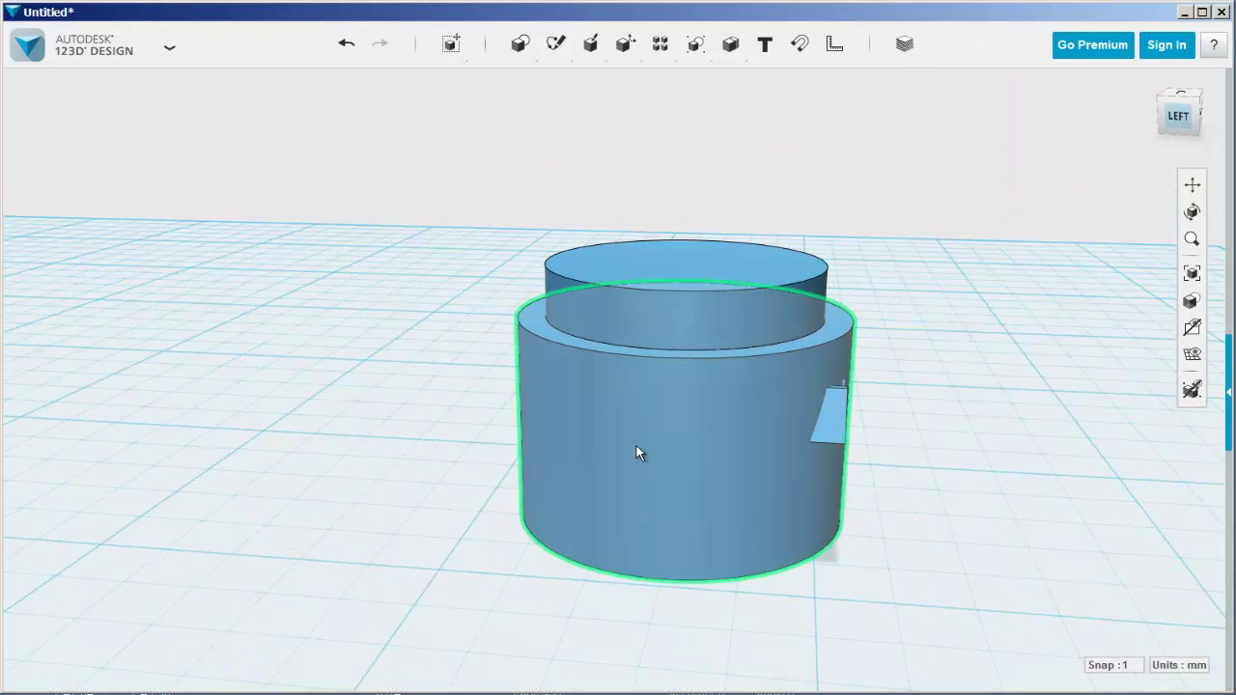
{"action": "left_click", "coordinate": [637, 454]}
{"action": "left_click", "coordinate": [509, 658]}
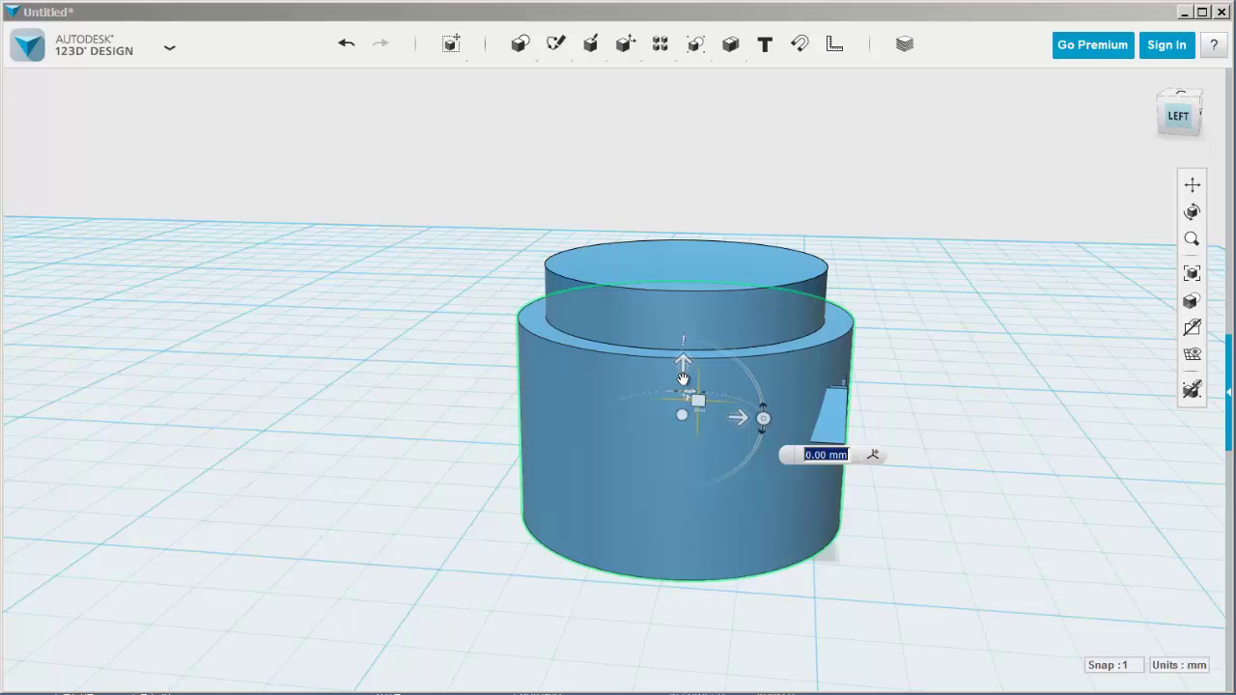
{"action": "left_click_drag", "start_coordinate": [685, 355], "coordinate": [706, 55]}
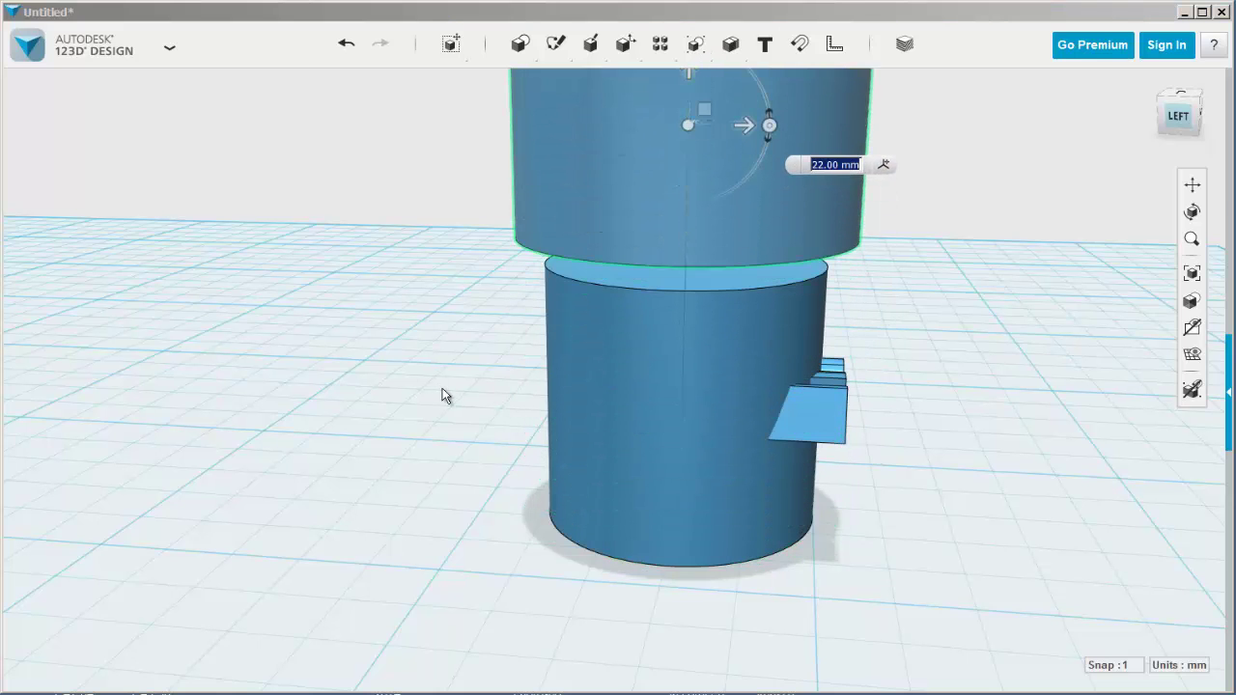
{"action": "scroll", "coordinate": [433, 380], "scroll_direction": "down", "scroll_amount": 4}
{"action": "middle_click_drag", "start_coordinate": [502, 381], "coordinate": [601, 444]}
{"action": "right_click_drag", "start_coordinate": [503, 431], "coordinate": [482, 364]}
{"action": "left_click", "coordinate": [482, 364]}
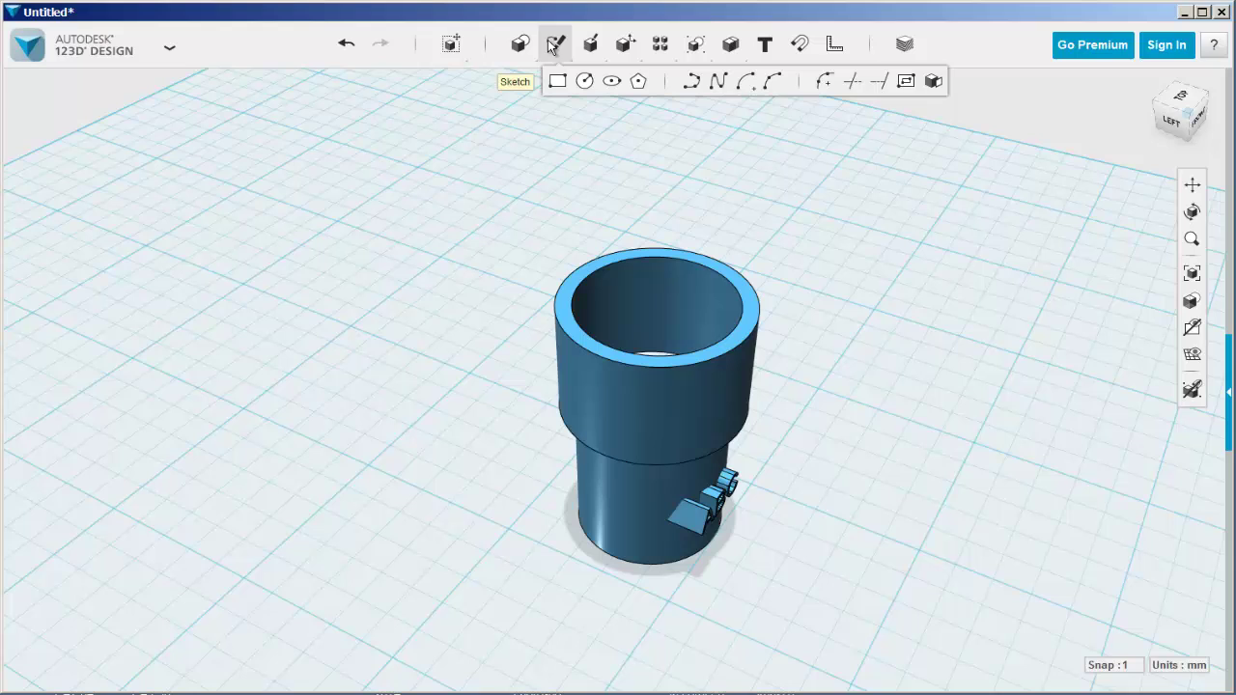
Extrude the ring's top face downward past the cylinder's base as a cut that trims the protruding letters.
{"action": "mouse_move", "coordinate": [585, 48]}
{"action": "left_click", "coordinate": [593, 81]}
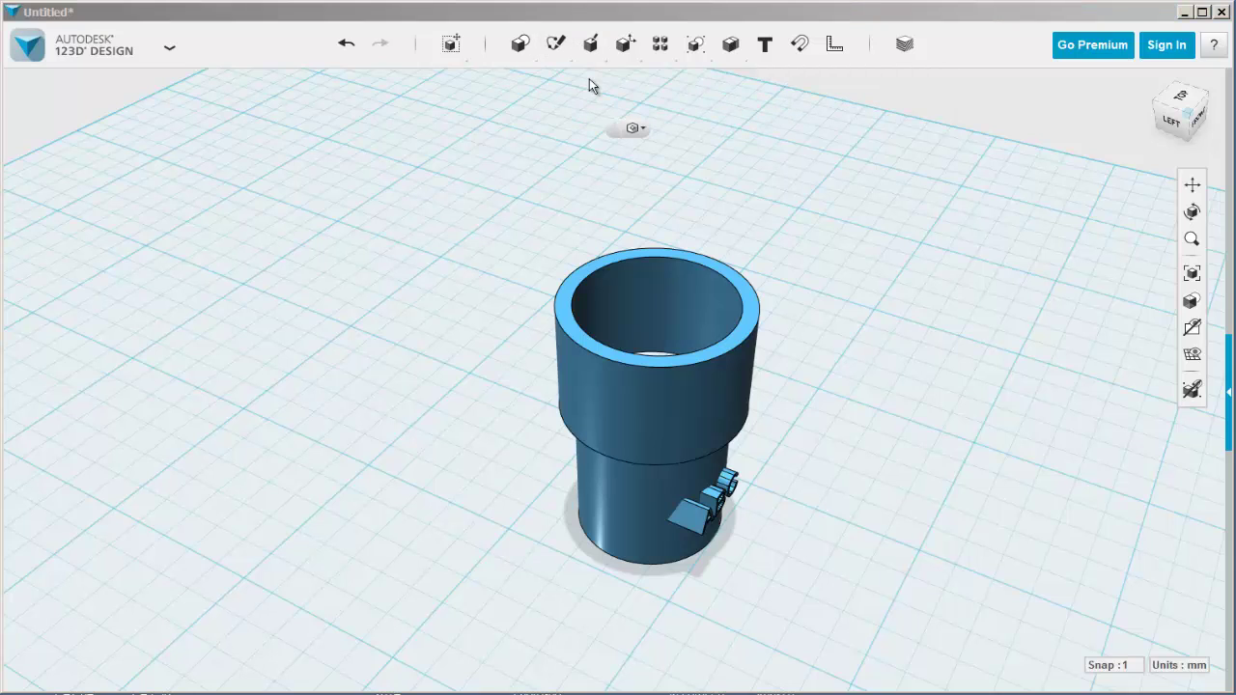
{"action": "left_click", "coordinate": [563, 302]}
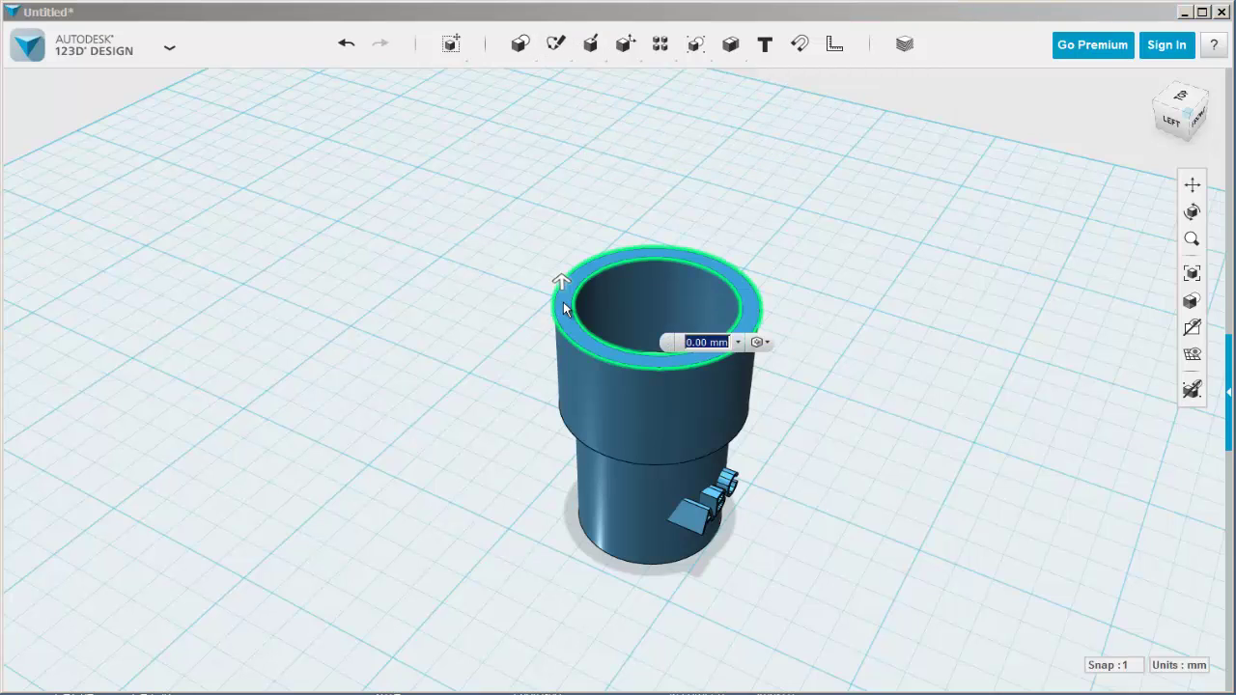
{"action": "left_click_drag", "start_coordinate": [560, 281], "coordinate": [581, 667]}
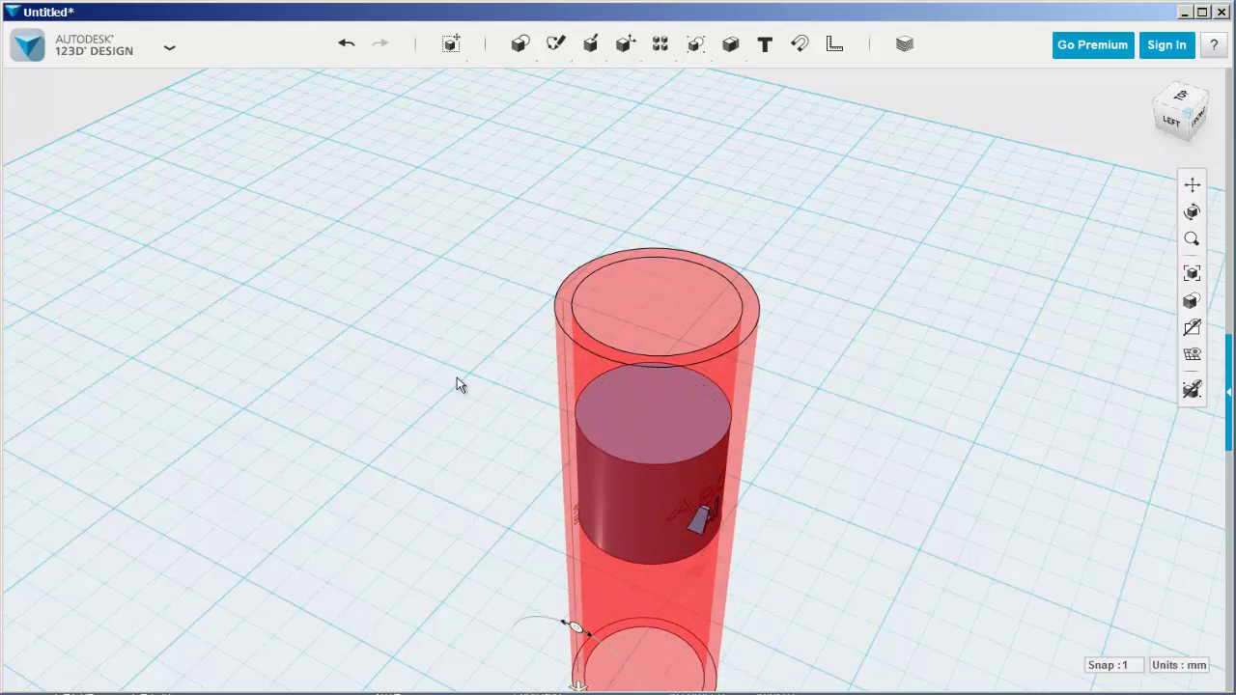
{"action": "left_click", "coordinate": [458, 383]}
Delete the leftover letter pieces in front of the cylinder, starting with the loose A fragment.
{"action": "right_click_drag", "start_coordinate": [792, 513], "coordinate": [676, 492]}
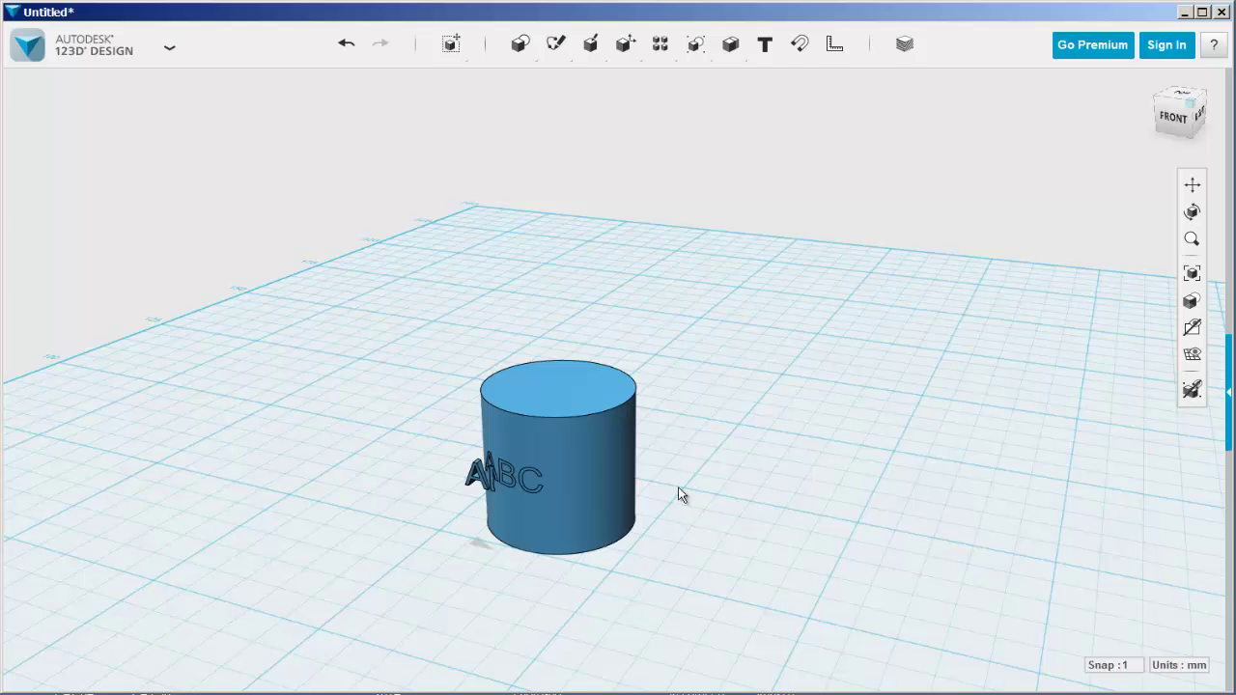
{"action": "scroll", "coordinate": [480, 502], "scroll_direction": "up", "scroll_amount": 5}
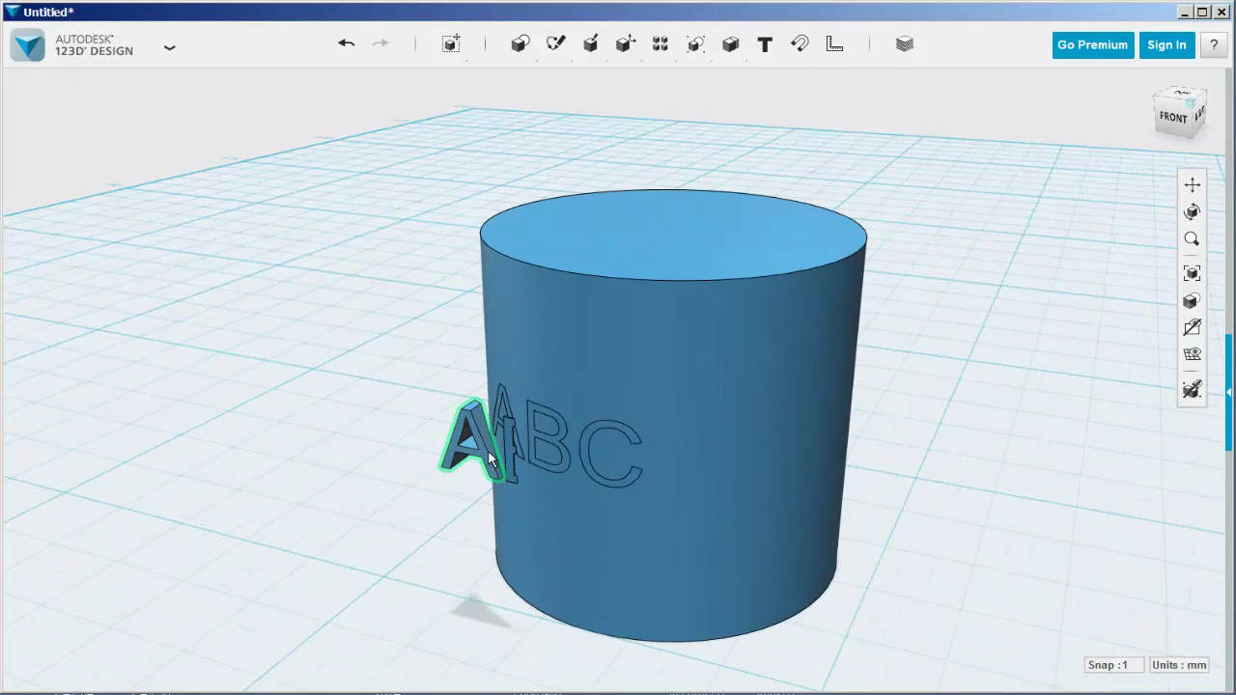
{"action": "left_click", "coordinate": [488, 454]}
{"action": "key", "text": "Delete"}
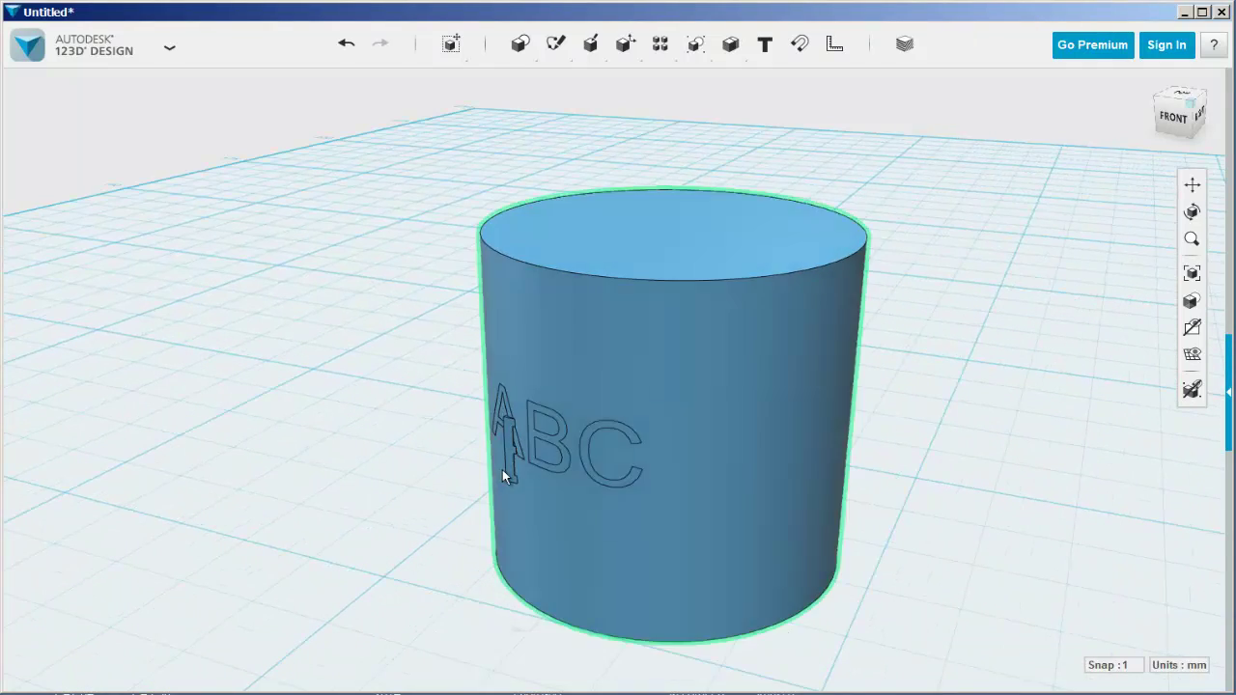
{"action": "scroll", "coordinate": [540, 483], "scroll_direction": "up", "scroll_amount": 5}
{"action": "left_click", "coordinate": [540, 466]}
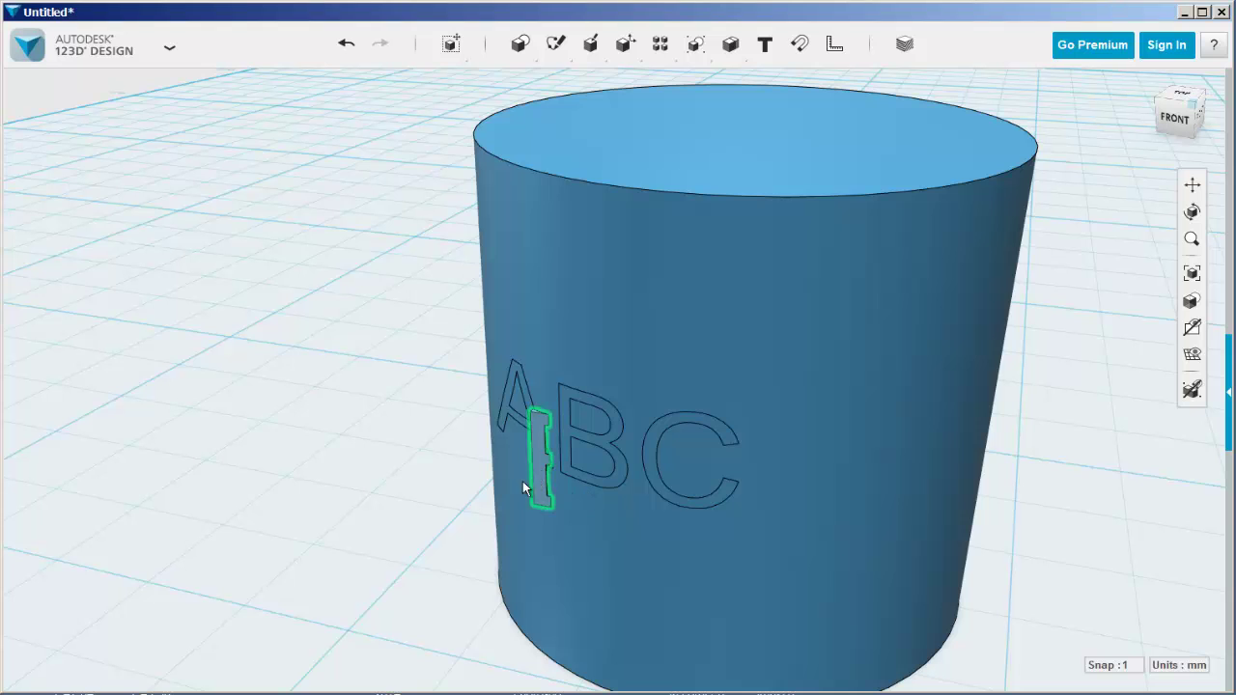